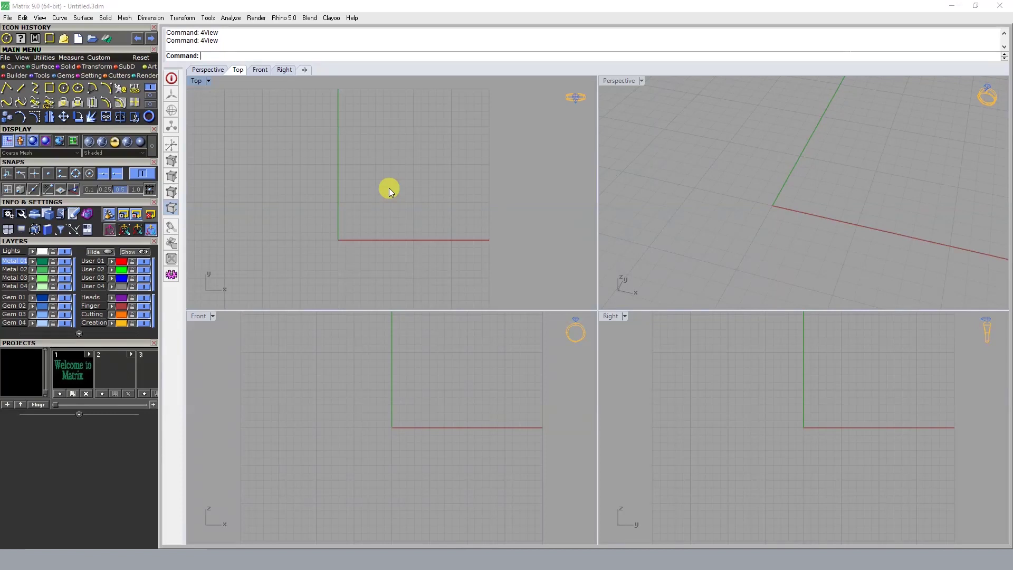
Open the MatrixArt relief panel from the Art tool set.
{"action": "left_click", "coordinate": [149, 67]}
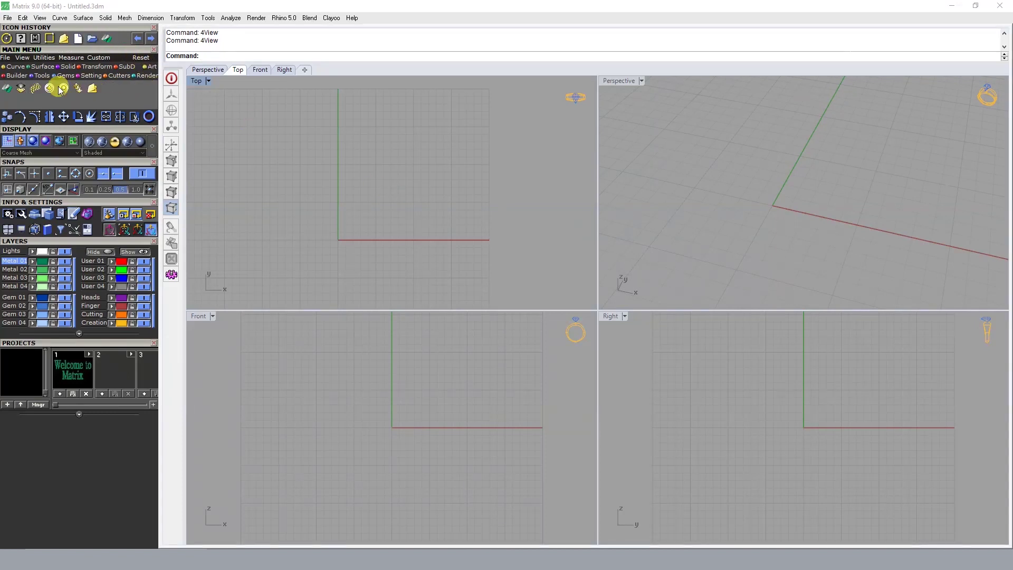
{"action": "left_click", "coordinate": [8, 90]}
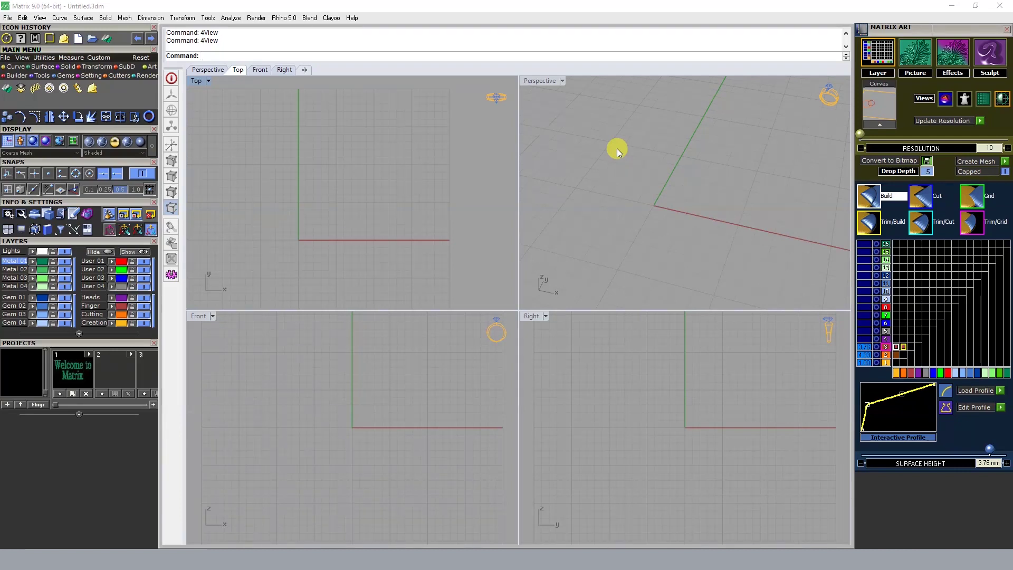
{"action": "left_click", "coordinate": [606, 157]}
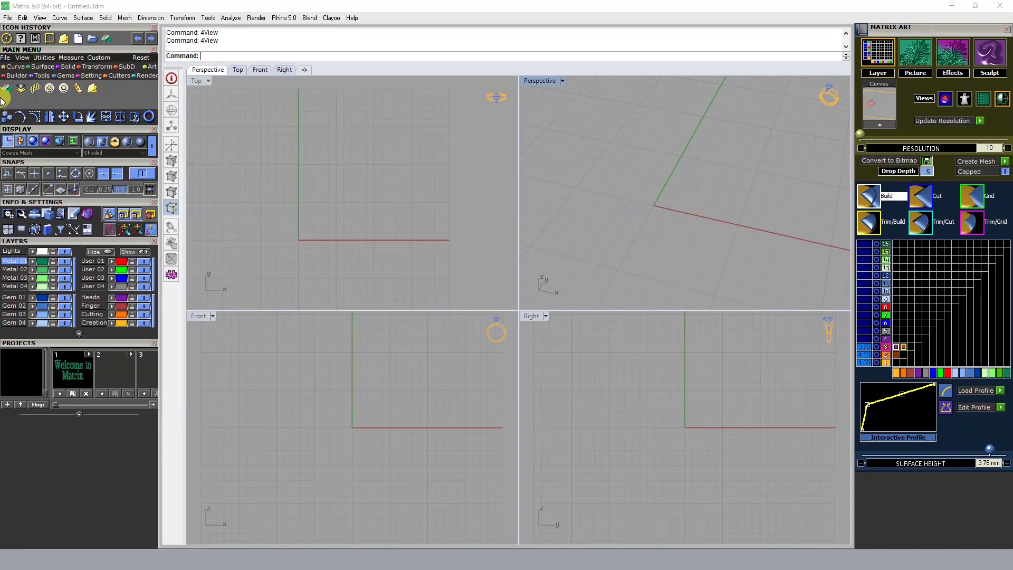
{"action": "left_click", "coordinate": [18, 76]}
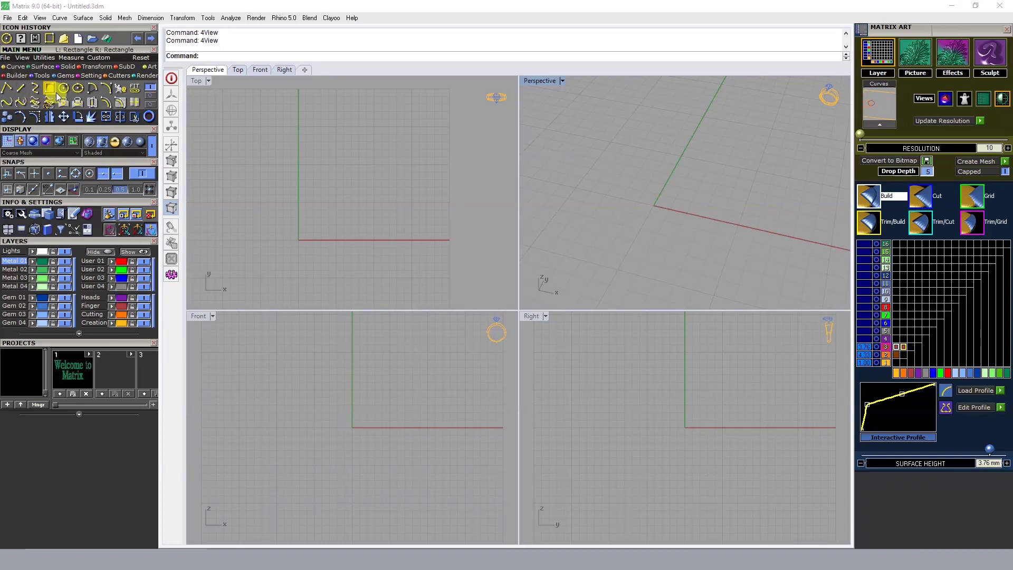
Draw the plate rectangle in the Top view and maximize the Perspective view.
{"action": "left_click", "coordinate": [257, 171]}
{"action": "left_click", "coordinate": [406, 289]}
{"action": "left_click", "coordinate": [525, 238]}
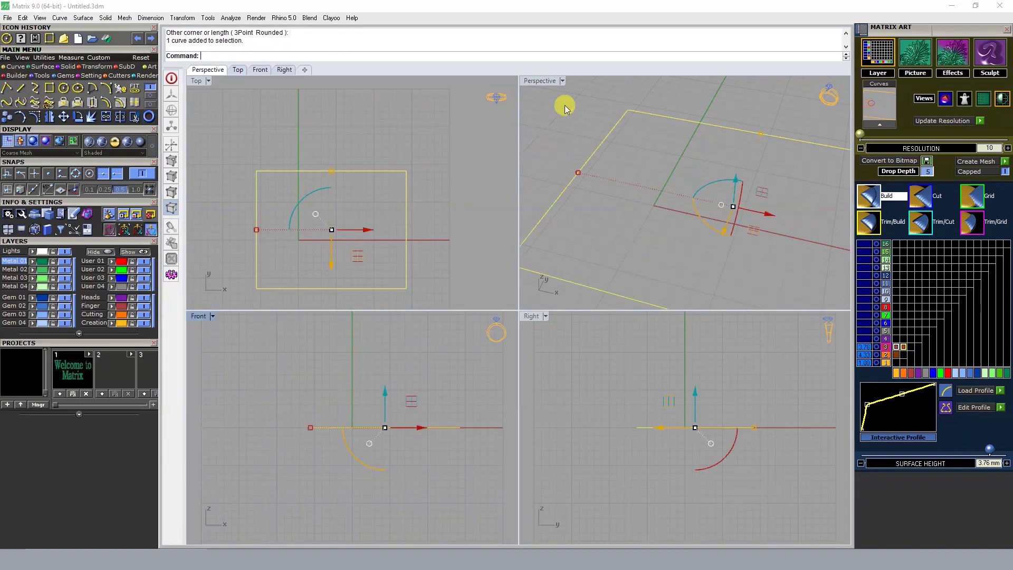
{"action": "double_click", "coordinate": [538, 80]}
{"action": "scroll", "coordinate": [461, 226], "scroll_direction": "down", "scroll_amount": 5}
Build a MatrixArt relief surface on the rectangle at 0.25 mm height.
{"action": "left_click", "coordinate": [607, 342]}
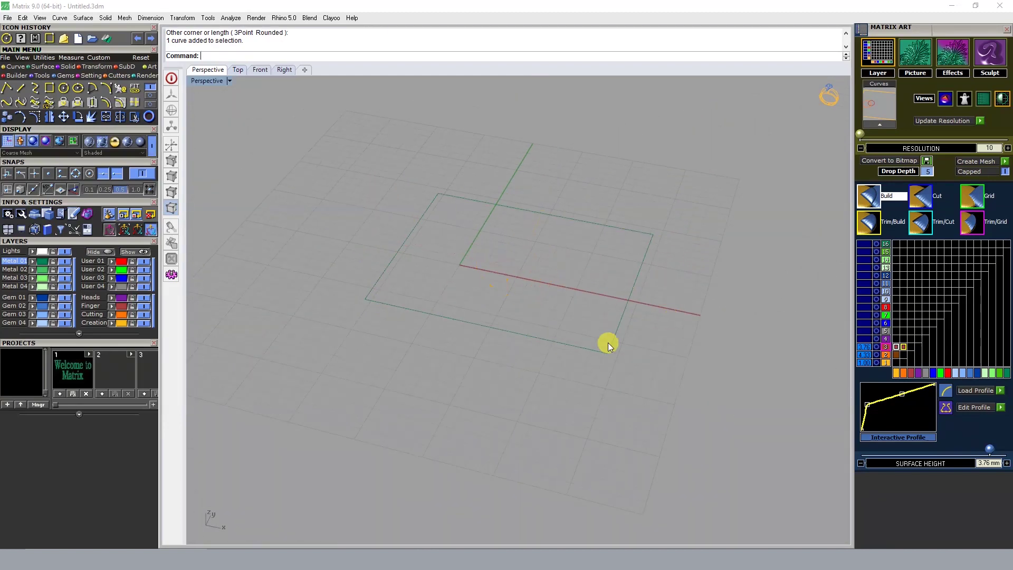
{"action": "left_click_drag", "start_coordinate": [654, 233], "coordinate": [530, 363]}
{"action": "scroll", "coordinate": [575, 256], "scroll_direction": "up", "scroll_amount": 3}
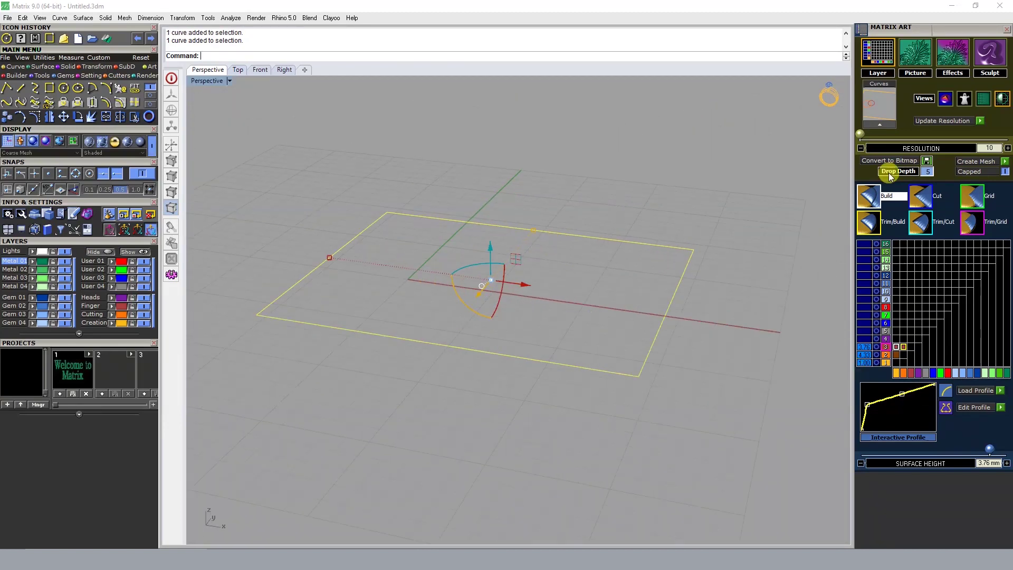
{"action": "left_click", "coordinate": [876, 127]}
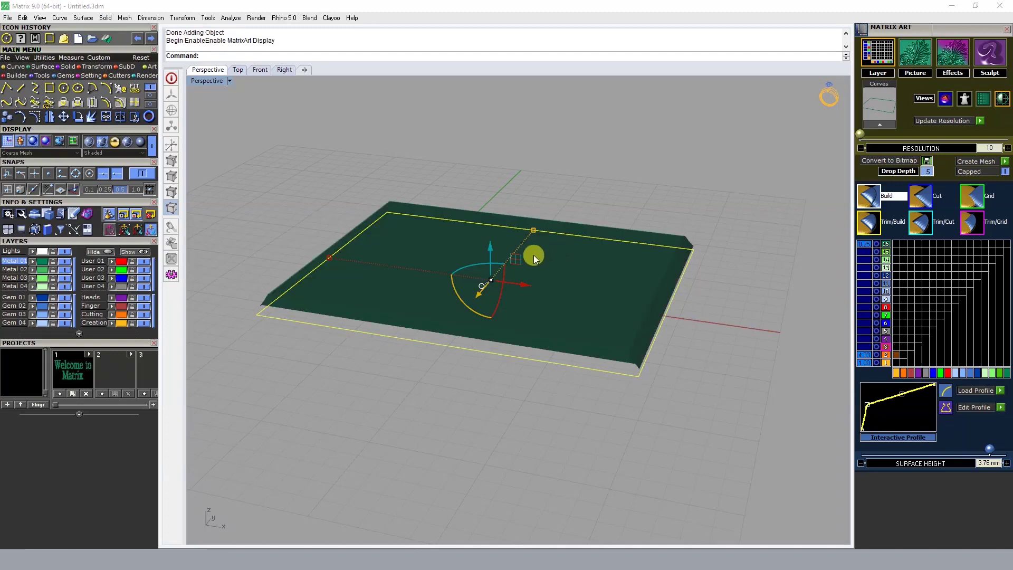
{"action": "scroll", "coordinate": [523, 233], "scroll_direction": "up", "scroll_amount": 2}
{"action": "scroll", "coordinate": [527, 233], "scroll_direction": "up", "scroll_amount": 1}
{"action": "scroll", "coordinate": [528, 235], "scroll_direction": "up", "scroll_amount": 2}
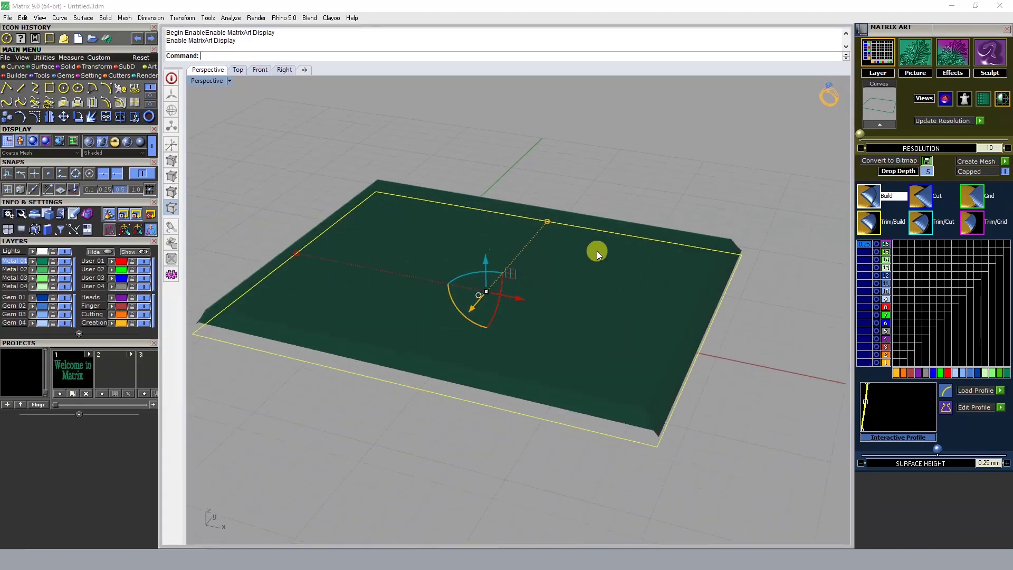
{"action": "left_click", "coordinate": [1001, 391]}
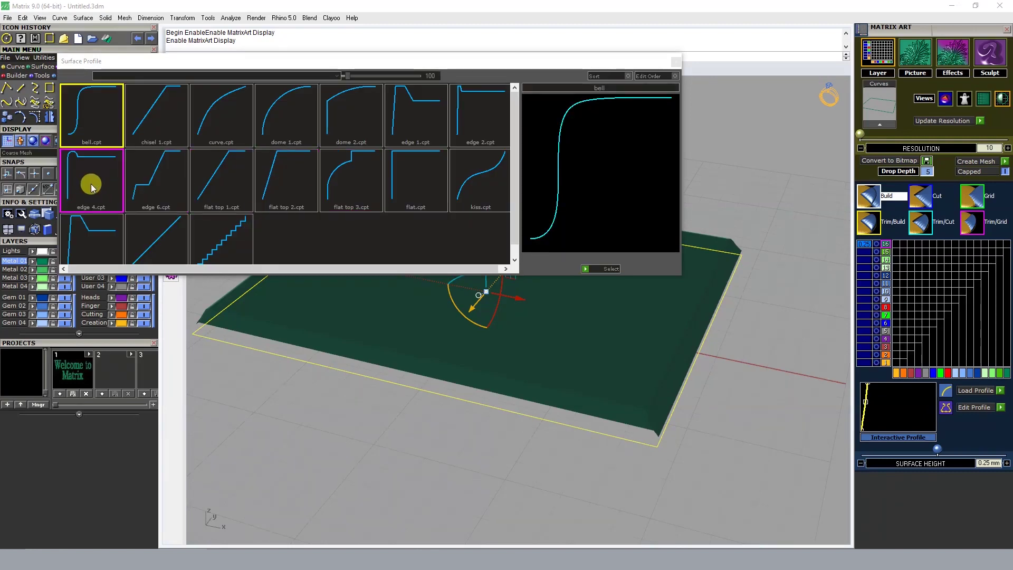
Apply the flat.cpt surface profile to the plate for straight edges.
{"action": "left_click", "coordinate": [410, 161]}
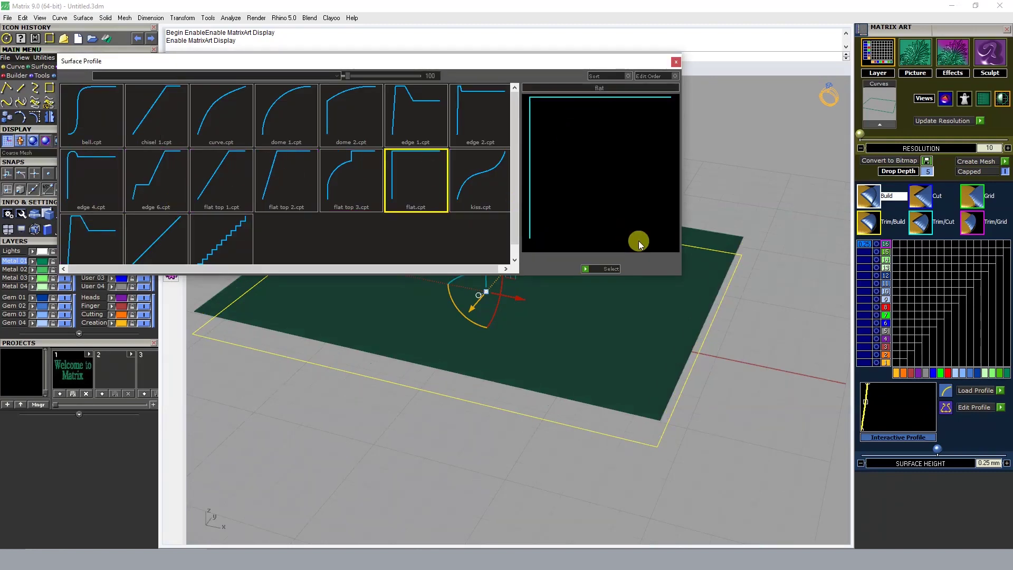
{"action": "left_click", "coordinate": [586, 268]}
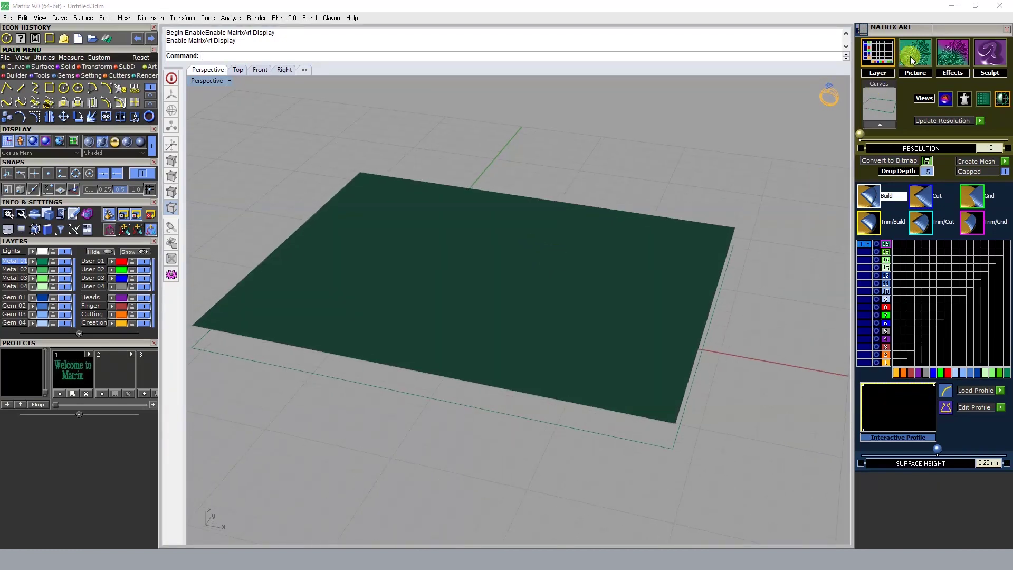
{"action": "left_click", "coordinate": [910, 56]}
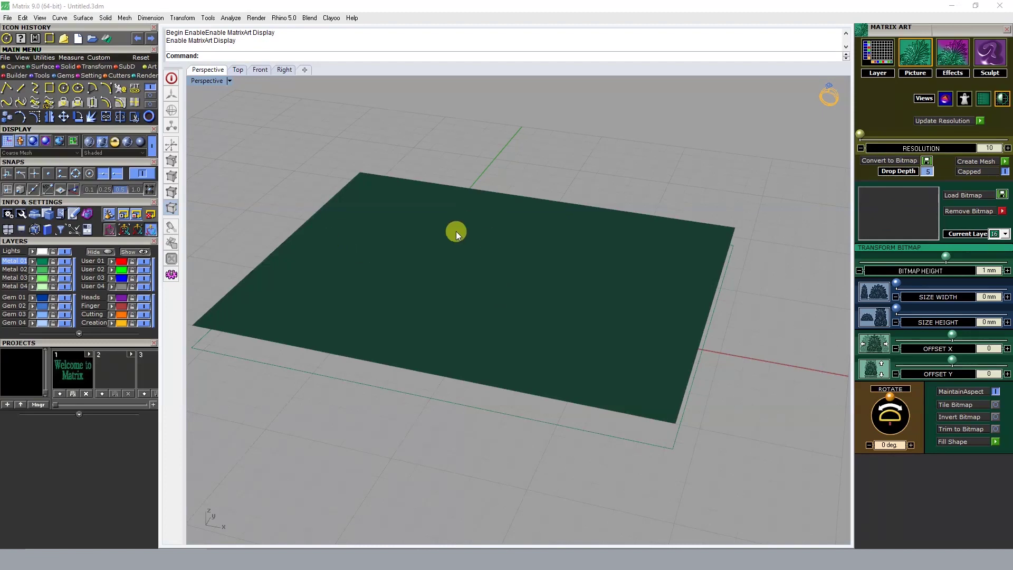
Load 6o3y4kj7.bmp, the deer-and-crane grayscale image, as the relief picture.
{"action": "left_click", "coordinate": [890, 191]}
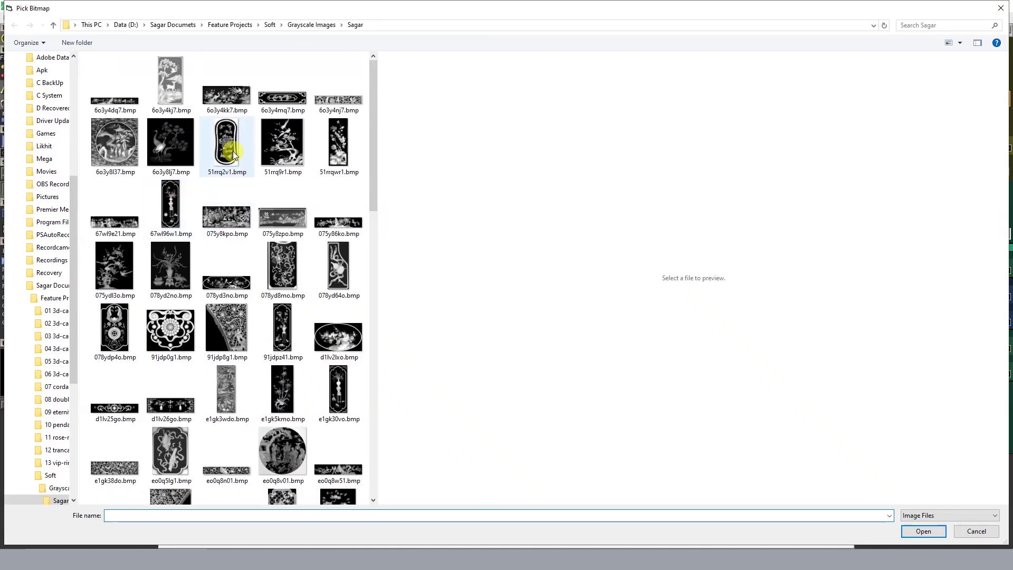
{"action": "left_click", "coordinate": [170, 82]}
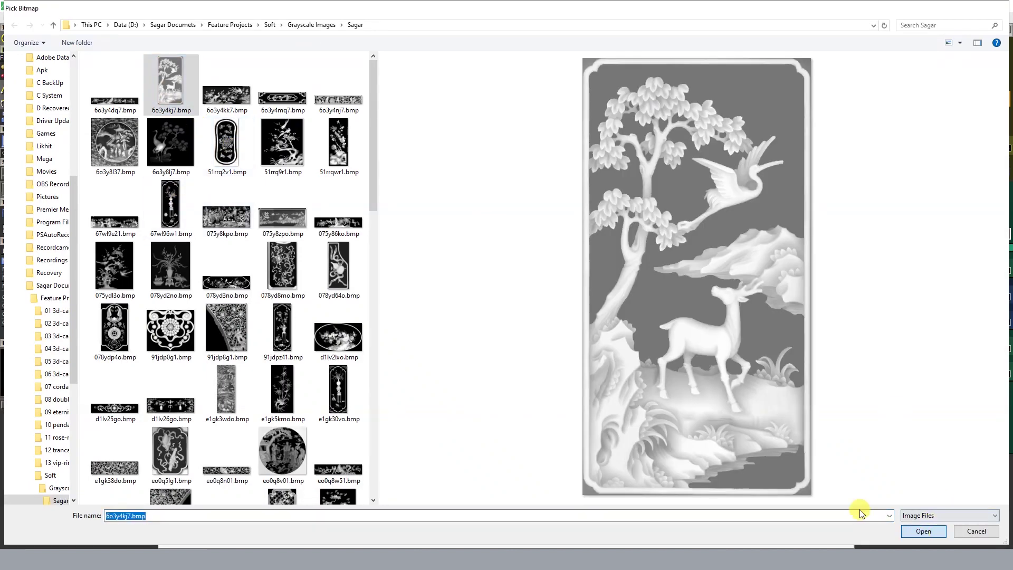
{"action": "key", "text": "Return"}
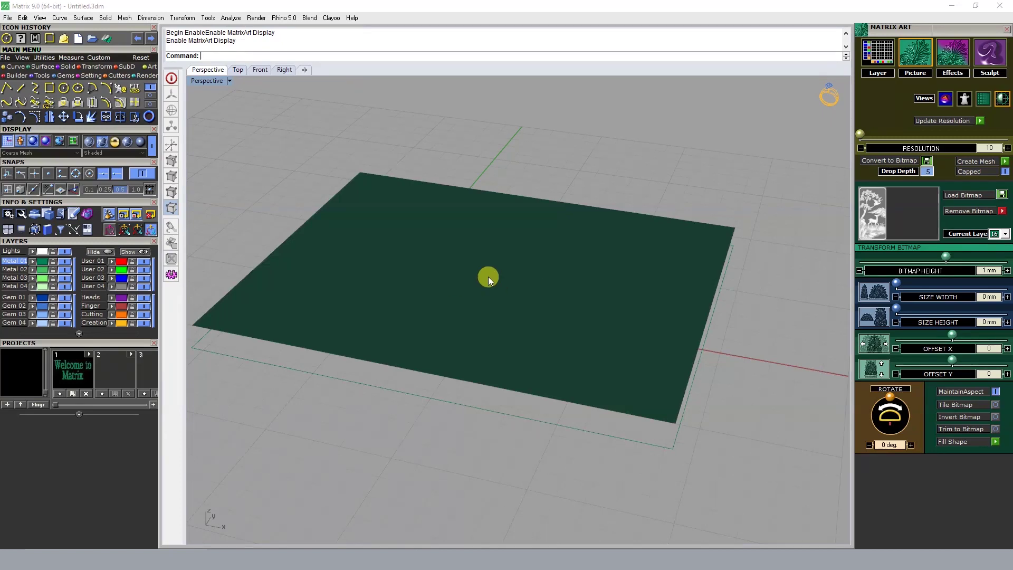
Size the deer picture to 7.64 × 14.62 mm on the plate.
{"action": "right_click_drag", "start_coordinate": [488, 277], "coordinate": [487, 339]}
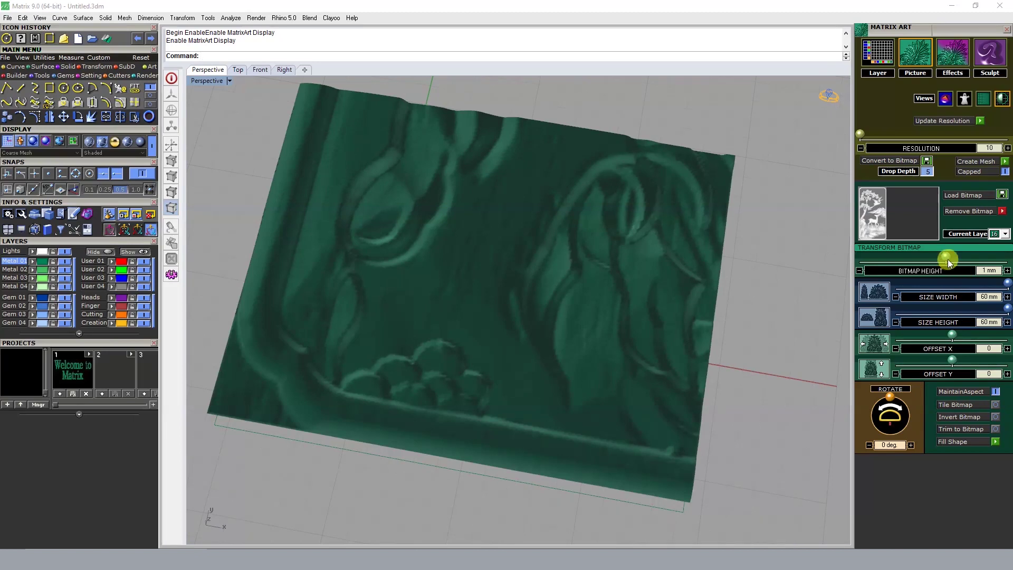
{"action": "left_click_drag", "start_coordinate": [1007, 283], "coordinate": [903, 294]}
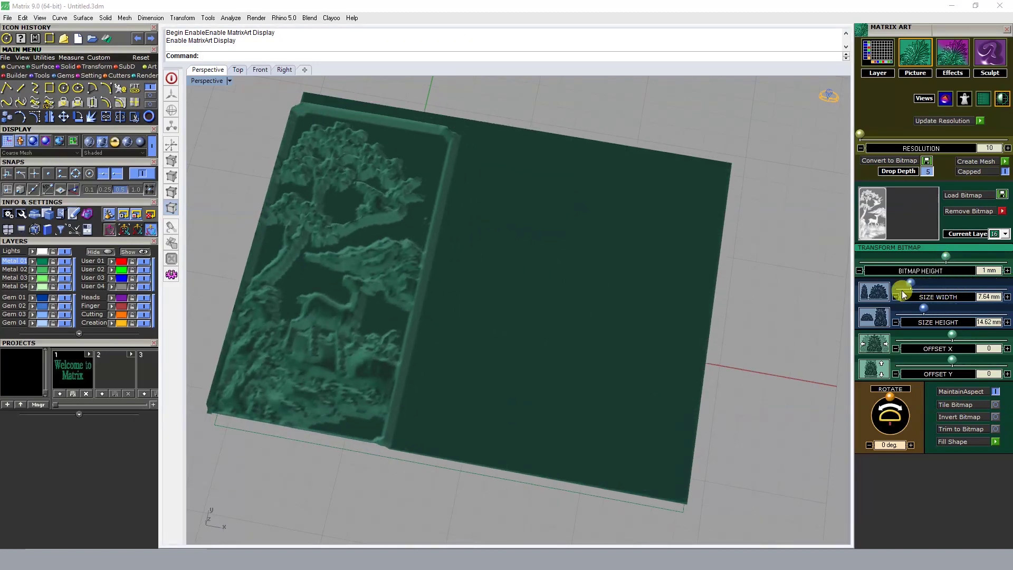
{"action": "scroll", "coordinate": [664, 332], "scroll_direction": "down", "scroll_amount": 3}
{"action": "scroll", "coordinate": [385, 298], "scroll_direction": "up", "scroll_amount": 5}
{"action": "scroll", "coordinate": [584, 356], "scroll_direction": "up", "scroll_amount": 3}
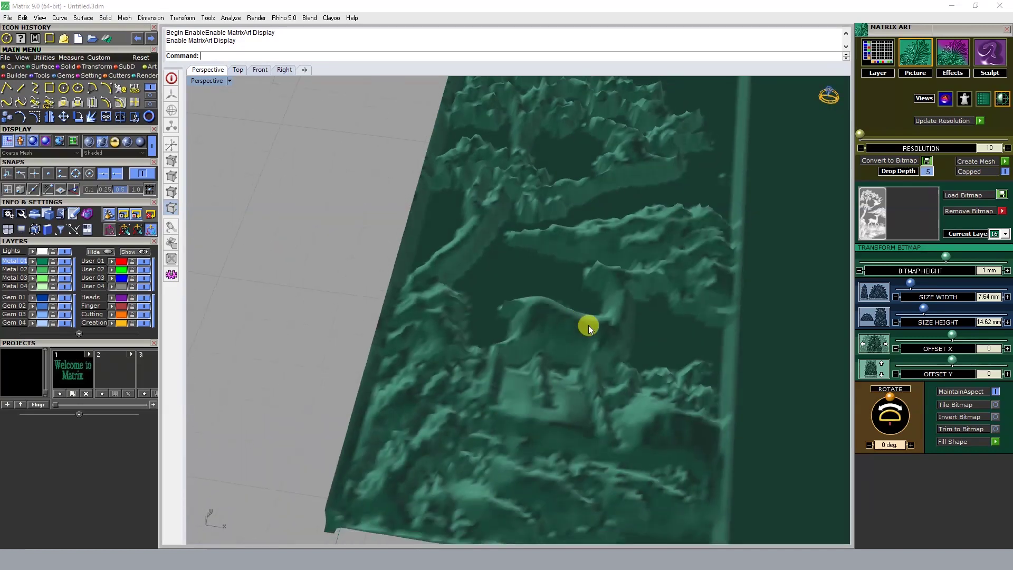
Raise the relief resolution to 30 and update the relief.
{"action": "left_click_drag", "start_coordinate": [860, 134], "coordinate": [921, 134]}
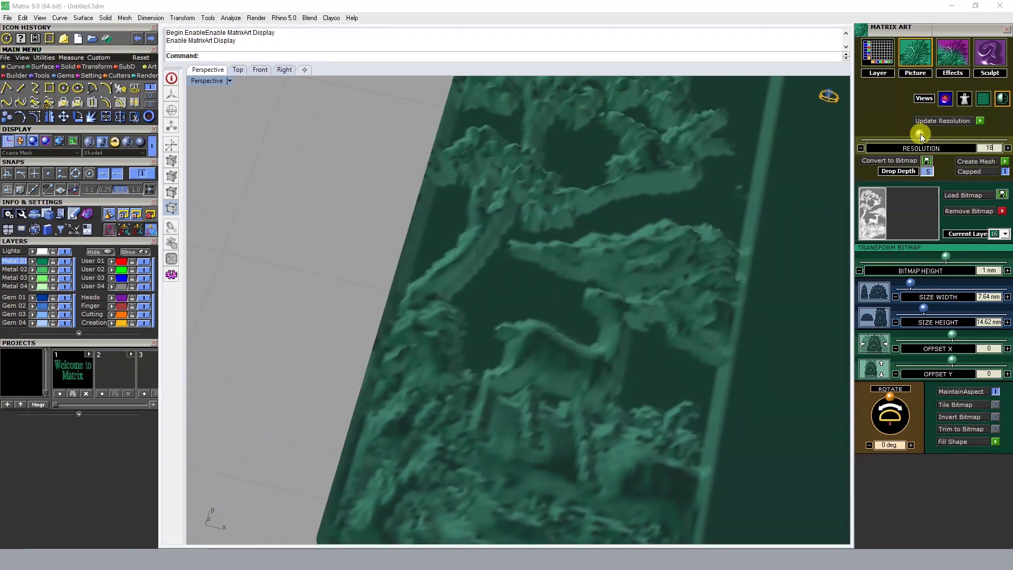
{"action": "left_click", "coordinate": [980, 121]}
{"action": "right_click_drag", "start_coordinate": [632, 324], "coordinate": [758, 278]}
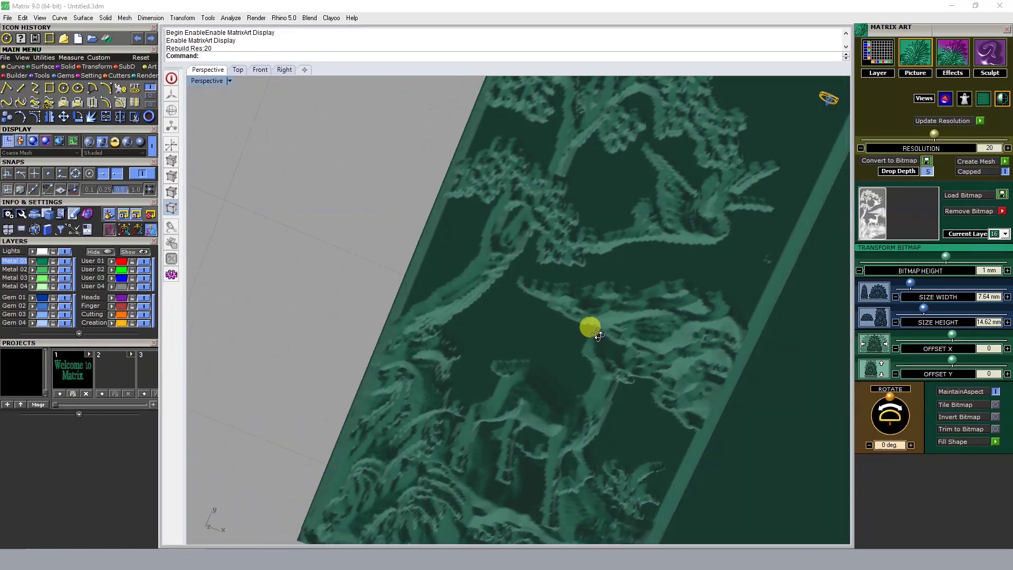
{"action": "left_click_drag", "start_coordinate": [934, 134], "coordinate": [1008, 134]}
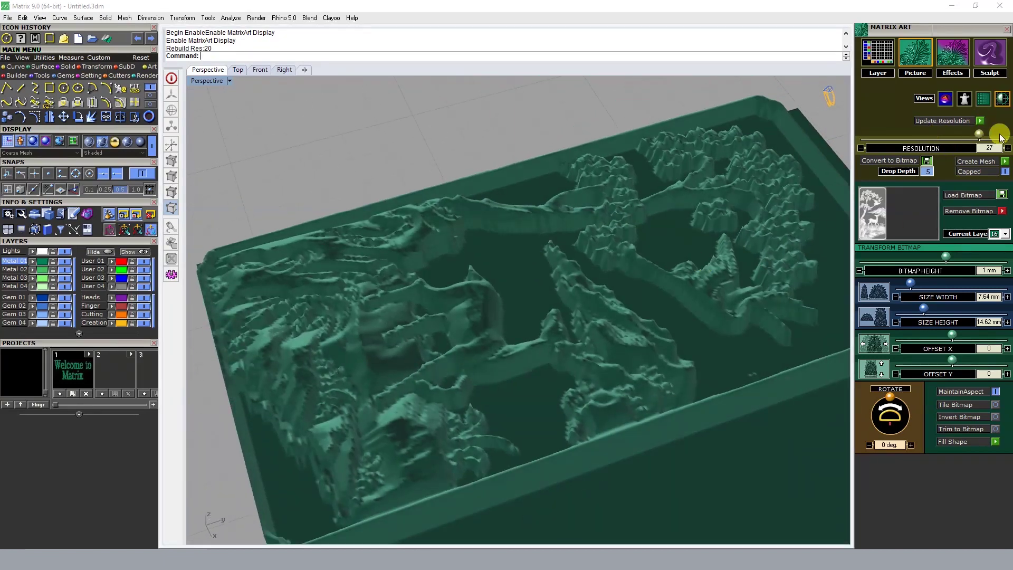
{"action": "left_click", "coordinate": [981, 121]}
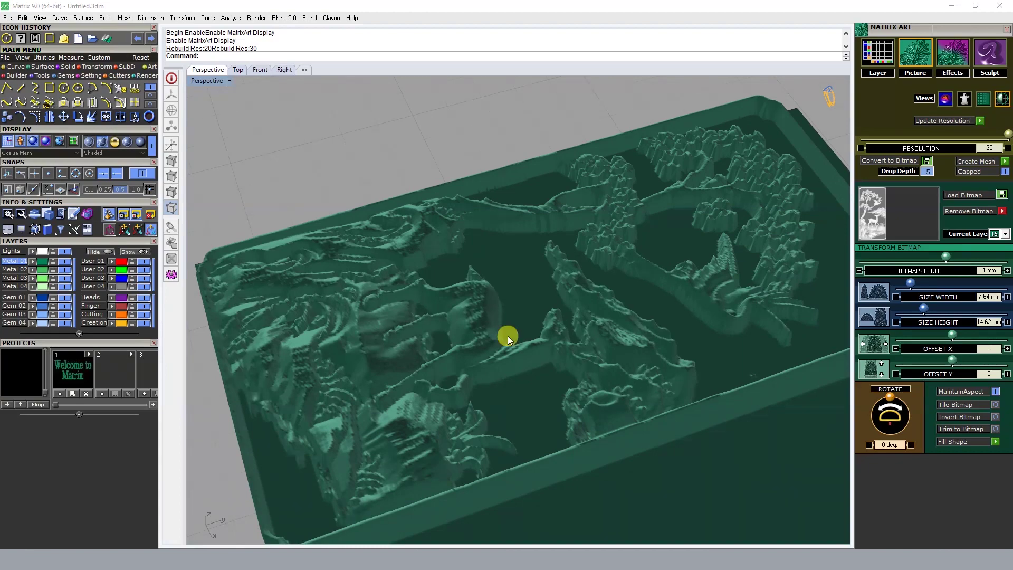
{"action": "mouse_move", "coordinate": [548, 398]}
{"action": "right_mouse_down"}
{"action": "mouse_move", "coordinate": [592, 418]}
{"action": "mouse_move", "coordinate": [623, 347]}
{"action": "mouse_move", "coordinate": [545, 312]}
{"action": "mouse_move", "coordinate": [572, 347]}
{"action": "right_mouse_up"}
{"action": "scroll", "coordinate": [568, 344], "scroll_direction": "up", "scroll_amount": 5}
{"action": "scroll", "coordinate": [571, 346], "scroll_direction": "down", "scroll_amount": 3}
{"action": "mouse_move", "coordinate": [491, 324]}
{"action": "right_mouse_down"}
{"action": "mouse_move", "coordinate": [549, 312]}
{"action": "mouse_move", "coordinate": [556, 364]}
{"action": "mouse_move", "coordinate": [509, 323]}
{"action": "mouse_move", "coordinate": [528, 311]}
{"action": "right_mouse_up"}
Lower the picture's bitmap height to 0.34 mm.
{"action": "mouse_move", "coordinate": [946, 256]}
{"action": "left_mouse_down"}
{"action": "mouse_move", "coordinate": [902, 258]}
{"action": "mouse_move", "coordinate": [939, 257]}
{"action": "left_mouse_up"}
{"action": "mouse_move", "coordinate": [445, 189]}
{"action": "right_mouse_down"}
{"action": "mouse_move", "coordinate": [507, 245]}
{"action": "mouse_move", "coordinate": [600, 274]}
{"action": "mouse_move", "coordinate": [502, 273]}
{"action": "mouse_move", "coordinate": [493, 265]}
{"action": "mouse_move", "coordinate": [613, 287]}
{"action": "mouse_move", "coordinate": [622, 355]}
{"action": "right_mouse_up"}
{"action": "scroll", "coordinate": [616, 337], "scroll_direction": "down", "scroll_amount": 3}
{"action": "scroll", "coordinate": [616, 233], "scroll_direction": "down", "scroll_amount": 3}
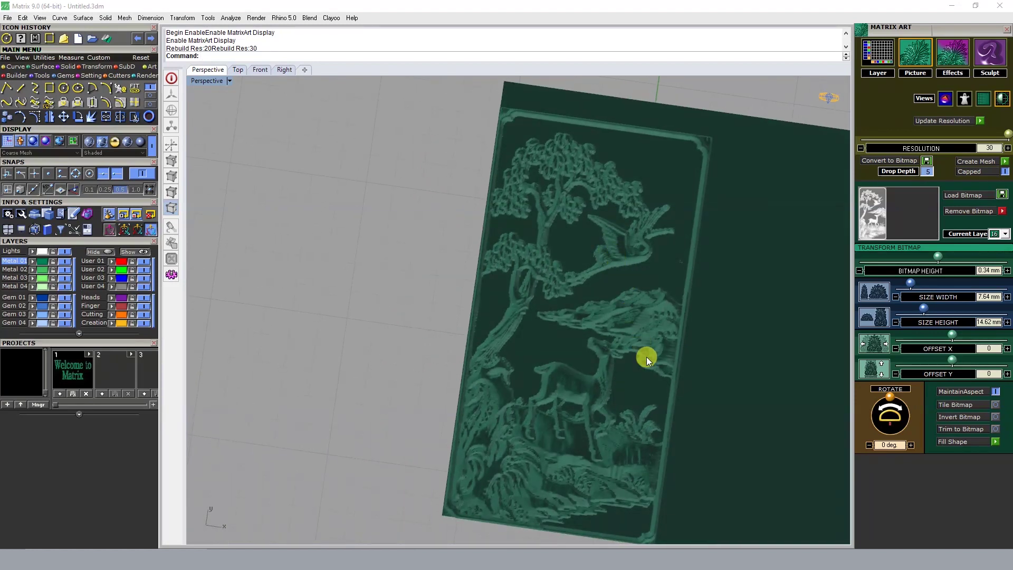
{"action": "scroll", "coordinate": [599, 334], "scroll_direction": "up", "scroll_amount": 4}
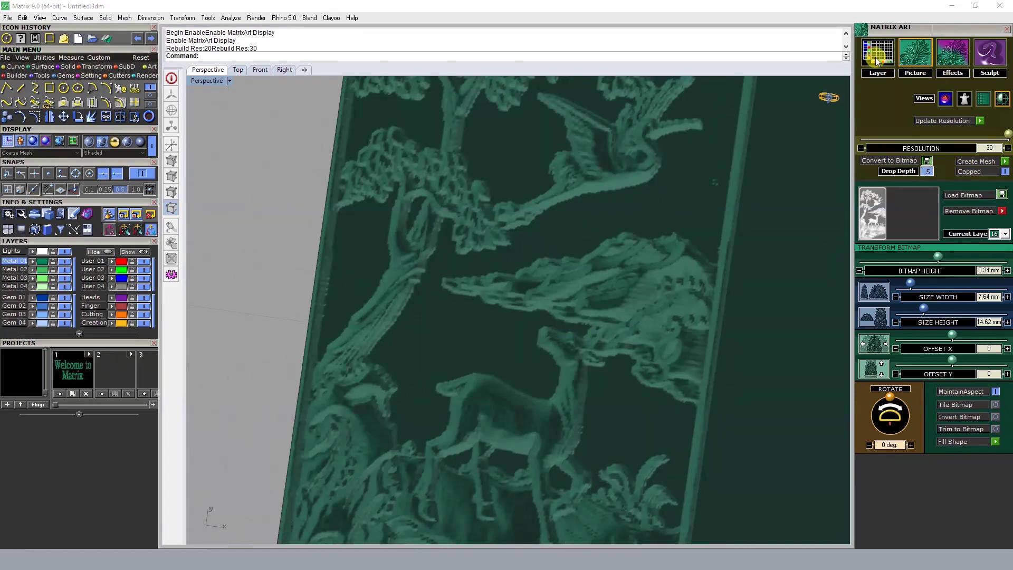
Return to the Layer settings and select the plate's boundary rectangle.
{"action": "left_click", "coordinate": [875, 57]}
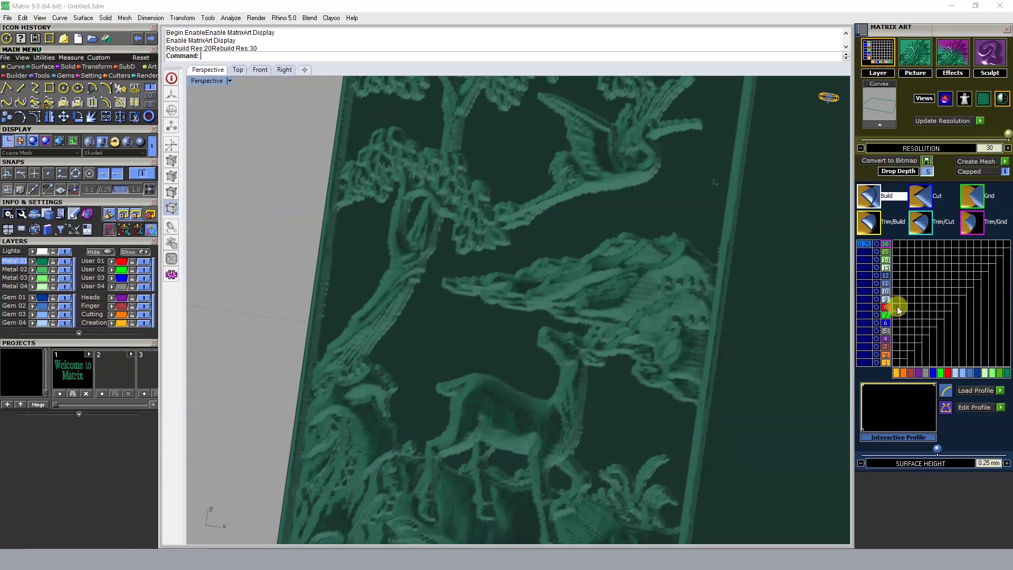
{"action": "scroll", "coordinate": [528, 346], "scroll_direction": "down", "scroll_amount": 5}
{"action": "mouse_move", "coordinate": [561, 346]}
{"action": "right_mouse_down"}
{"action": "mouse_move", "coordinate": [468, 252]}
{"action": "mouse_move", "coordinate": [715, 336]}
{"action": "right_mouse_up"}
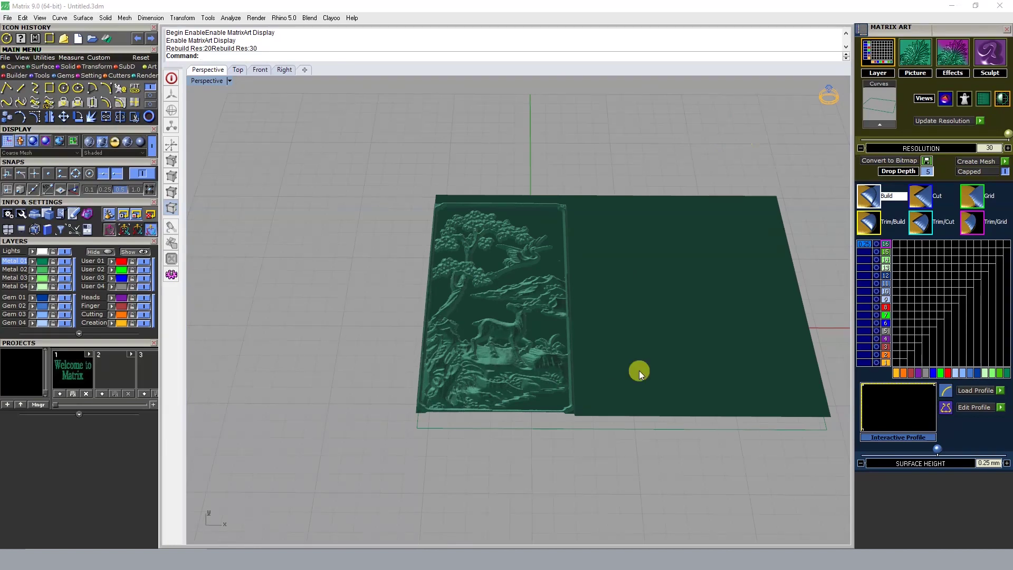
{"action": "left_click_drag", "start_coordinate": [639, 371], "coordinate": [544, 542]}
{"action": "scroll", "coordinate": [572, 448], "scroll_direction": "up", "scroll_amount": 3}
{"action": "scroll", "coordinate": [540, 411], "scroll_direction": "up", "scroll_amount": 2}
{"action": "left_click", "coordinate": [540, 410]}
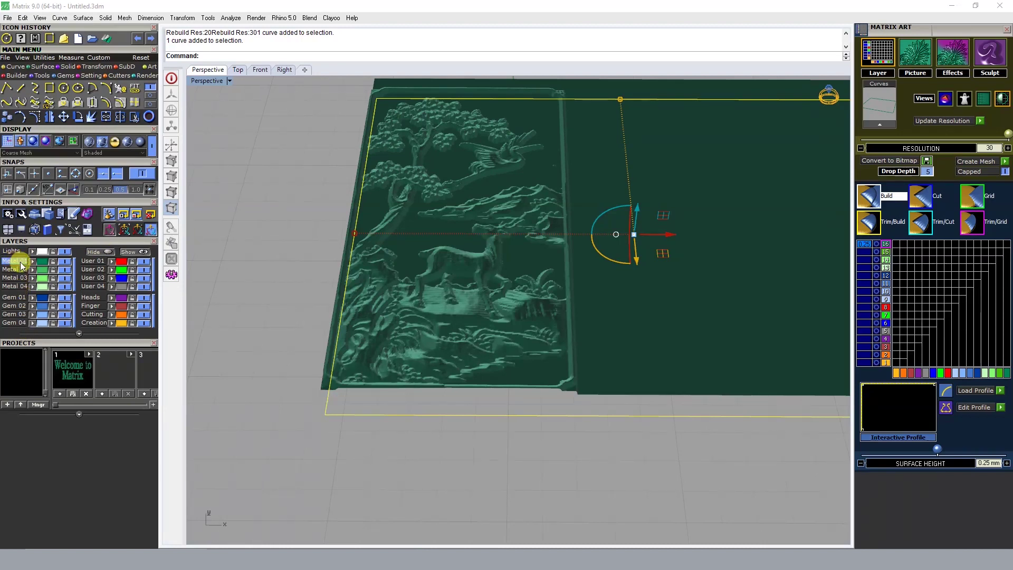
Reselect the plate boundary and nudge the 0.25 layer's surface height to 0.28 mm.
{"action": "left_click", "coordinate": [517, 427]}
{"action": "left_click", "coordinate": [515, 423]}
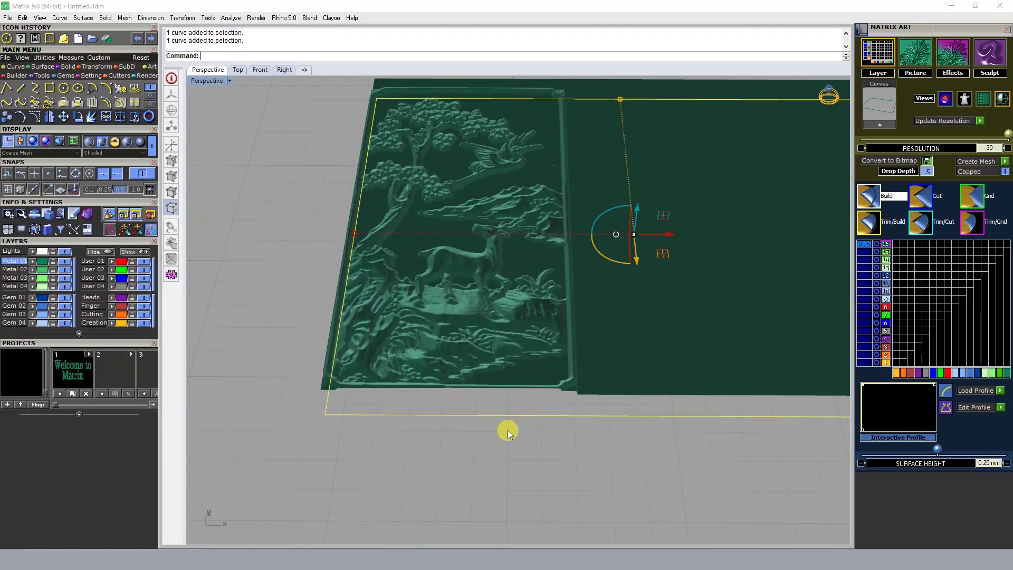
{"action": "left_click", "coordinate": [508, 416]}
{"action": "left_click", "coordinate": [861, 244]}
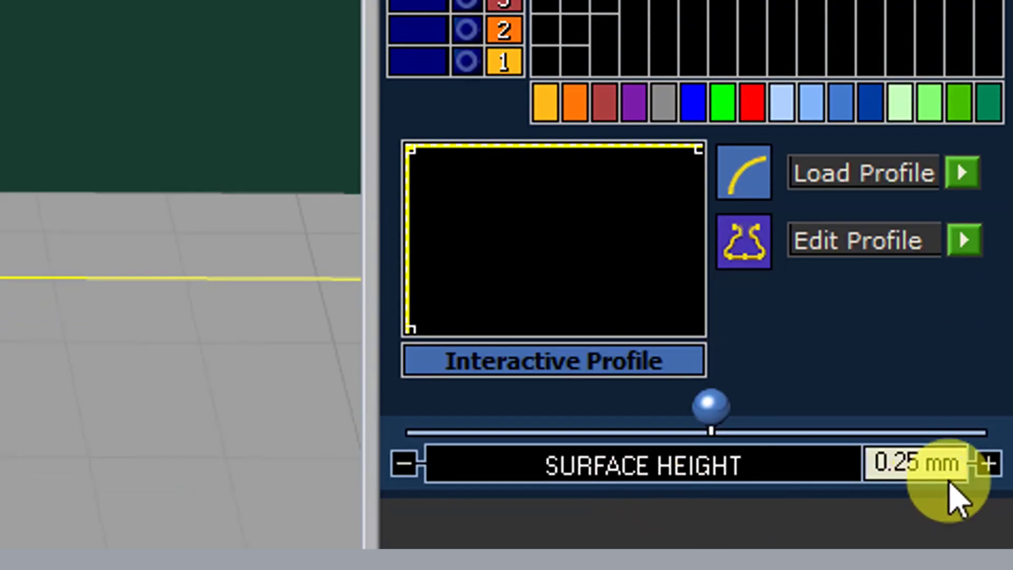
{"action": "left_click_drag", "start_coordinate": [717, 417], "coordinate": [760, 417]}
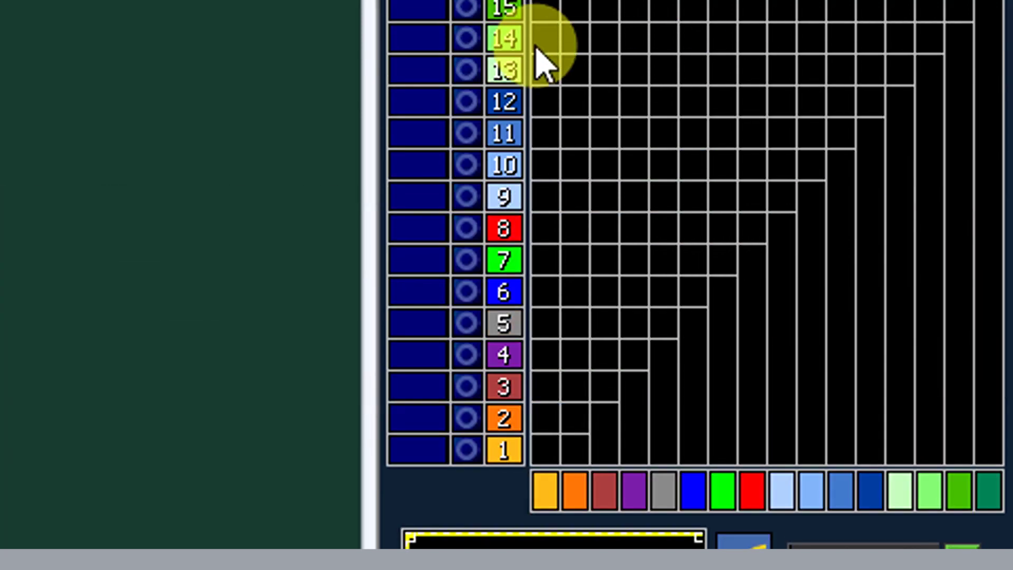
Set layer 16's height value to .5.
{"action": "left_click", "coordinate": [417, 98]}
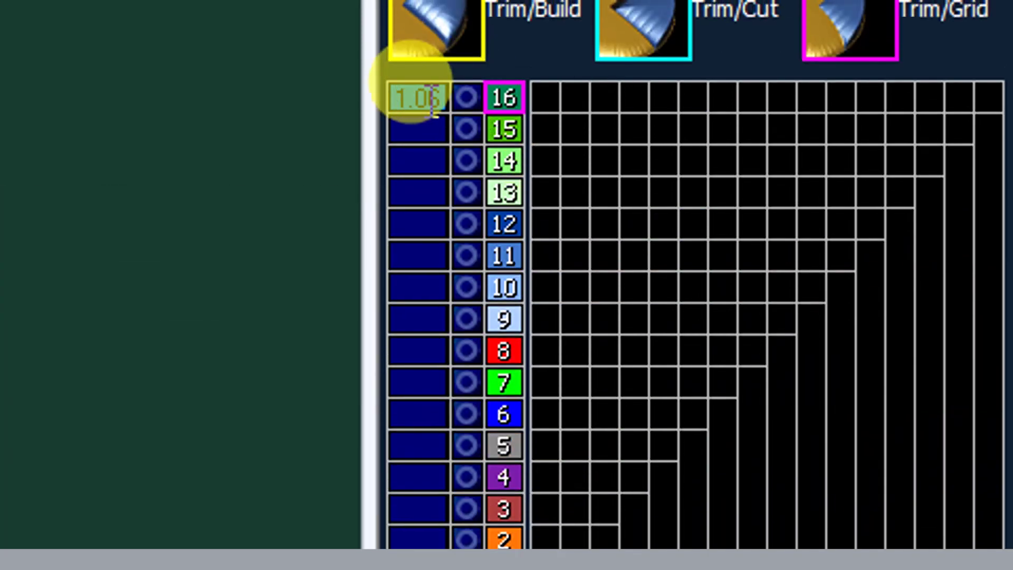
{"action": "left_click", "coordinate": [415, 109]}
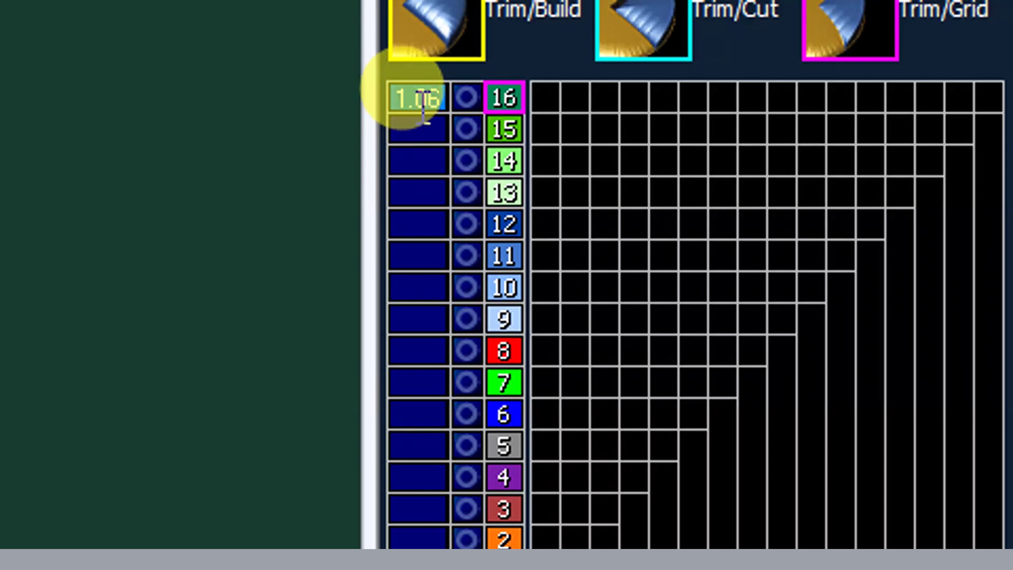
{"action": "type", "text": ".5"}
{"action": "left_click", "coordinate": [407, 95]}
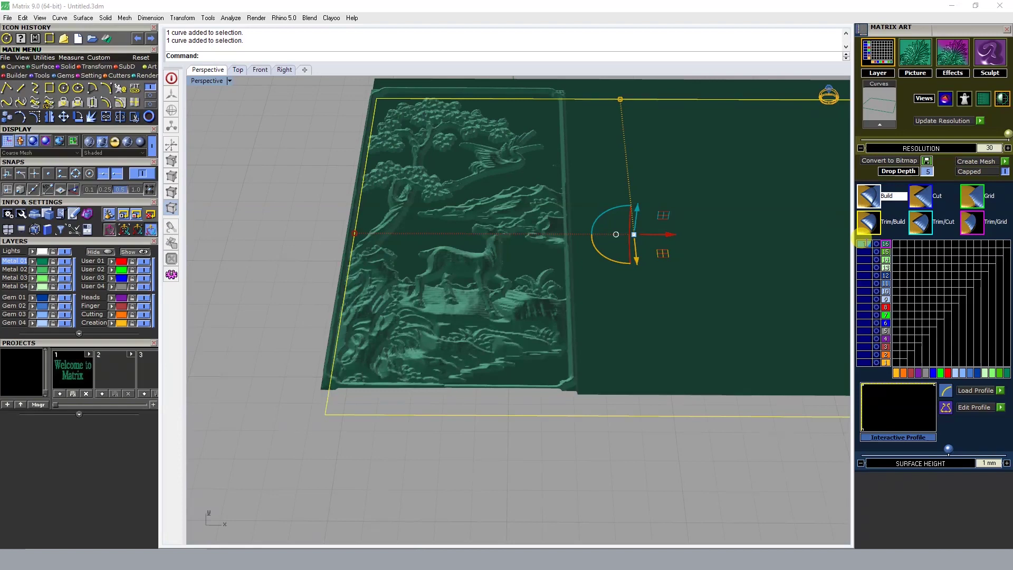
Apply layer 16's edited height and lower the surface height to 0.5 mm.
{"action": "left_click", "coordinate": [864, 244]}
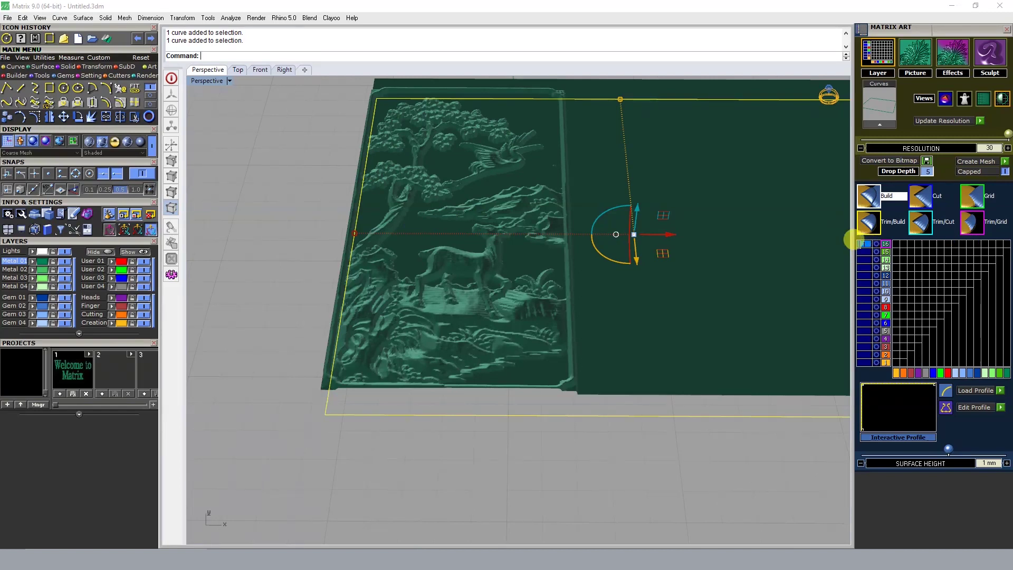
{"action": "left_click_drag", "start_coordinate": [948, 449], "coordinate": [941, 449]}
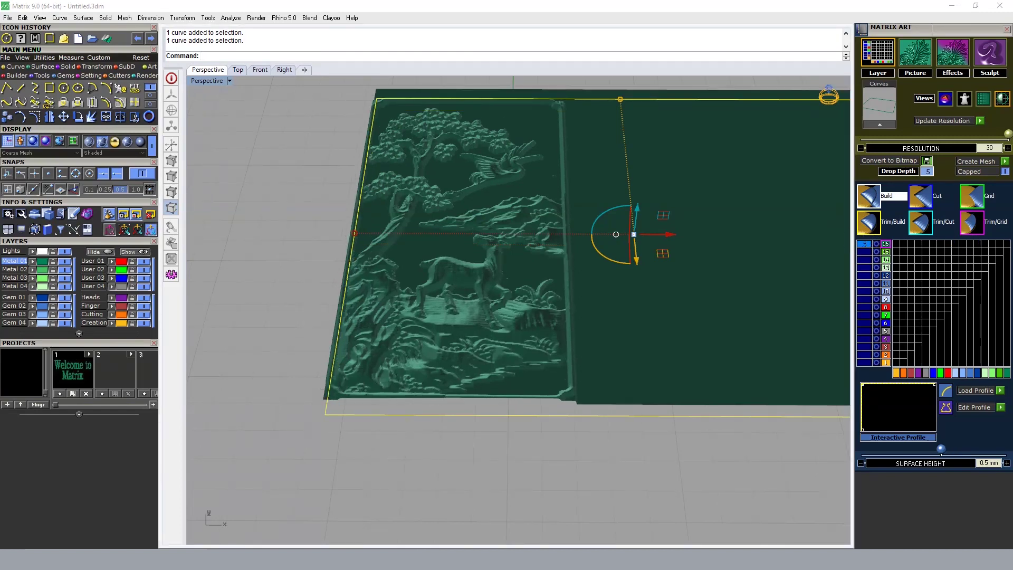
{"action": "mouse_move", "coordinate": [521, 344]}
{"action": "right_mouse_down"}
{"action": "mouse_move", "coordinate": [516, 276]}
{"action": "mouse_move", "coordinate": [517, 356]}
{"action": "right_mouse_up"}
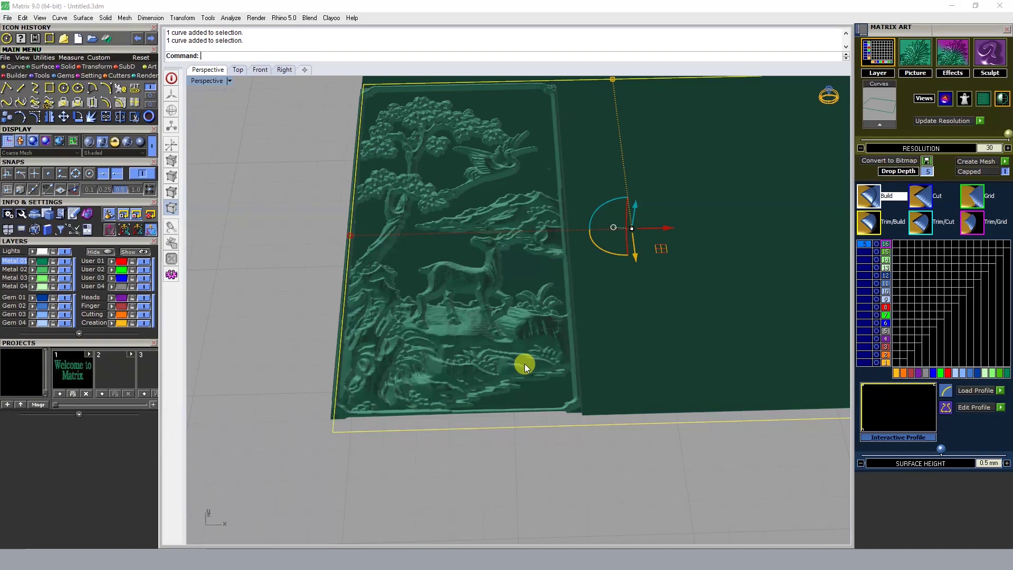
Disable MatrixArt display and delete the plate rectangle and arc.
{"action": "left_click", "coordinate": [1007, 30]}
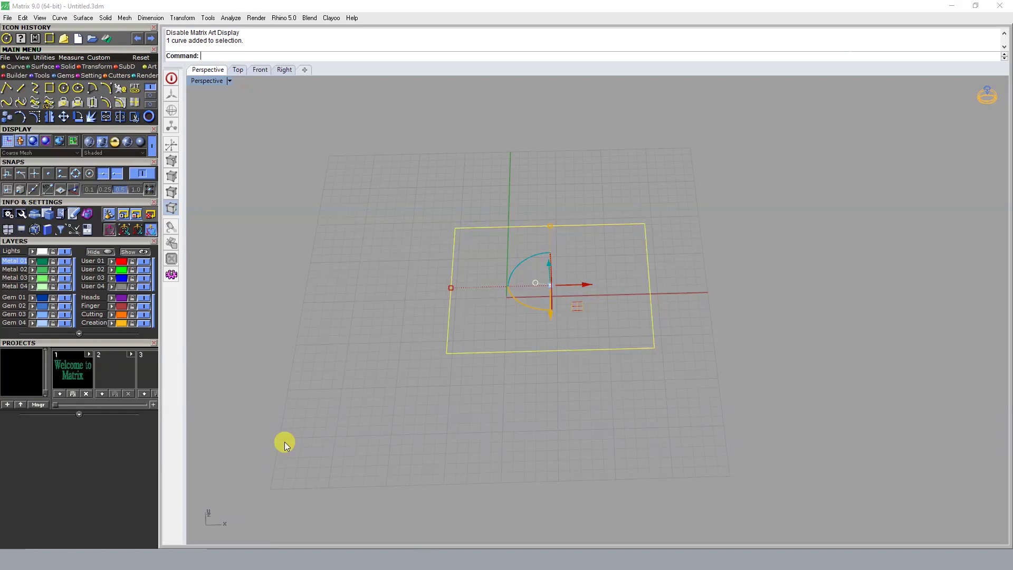
{"action": "left_click_drag", "start_coordinate": [727, 259], "coordinate": [451, 445]}
{"action": "key", "text": "Delete"}
{"action": "mouse_move", "coordinate": [522, 312]}
{"action": "right_mouse_down"}
{"action": "mouse_move", "coordinate": [484, 316]}
{"action": "mouse_move", "coordinate": [527, 340]}
{"action": "mouse_move", "coordinate": [518, 336]}
{"action": "right_mouse_up"}
Switch to the 4View layout with 4v, then maximize the empty Top viewport.
{"action": "type", "text": "4v"}
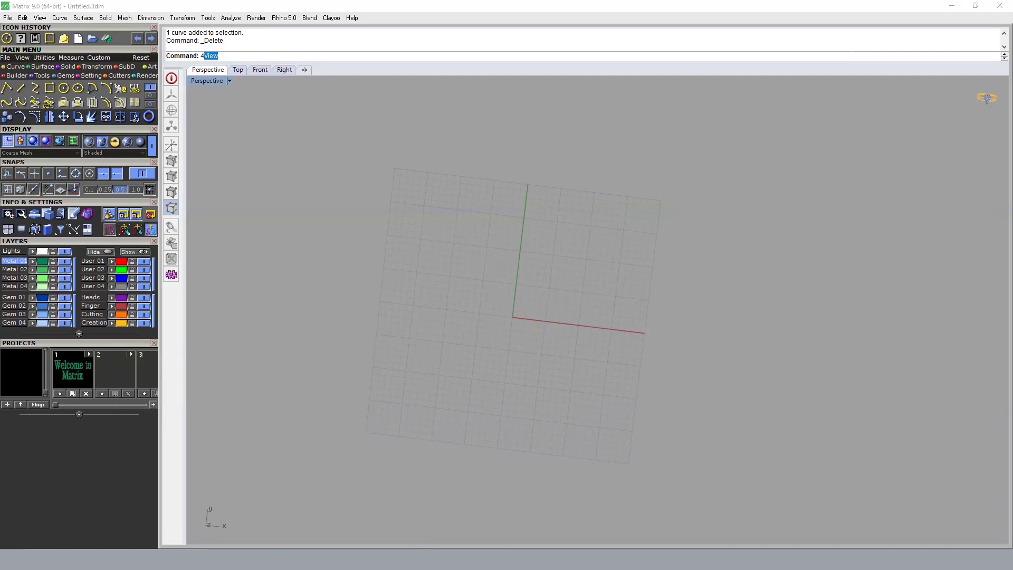
{"action": "key", "text": "Return"}
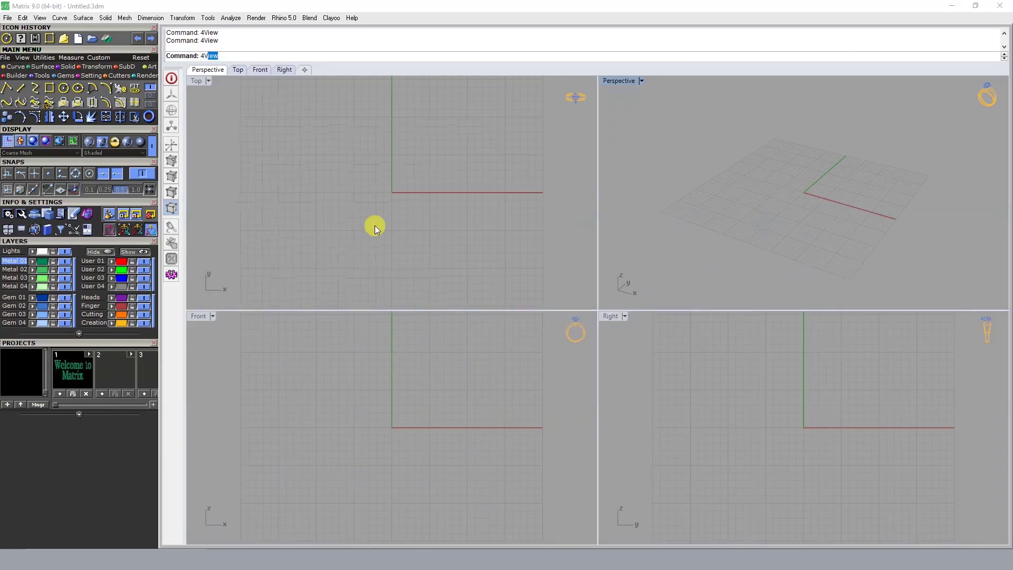
{"action": "scroll", "coordinate": [375, 226], "scroll_direction": "down", "scroll_amount": 4}
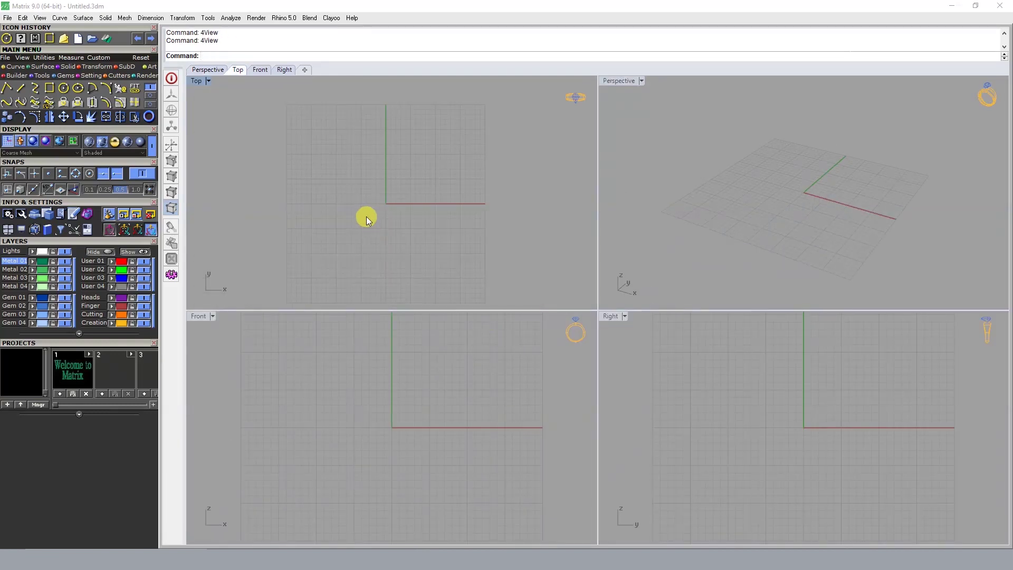
{"action": "mouse_move", "coordinate": [450, 256]}
{"action": "right_mouse_down"}
{"action": "mouse_move", "coordinate": [409, 208]}
{"action": "mouse_move", "coordinate": [405, 232]}
{"action": "right_mouse_up"}
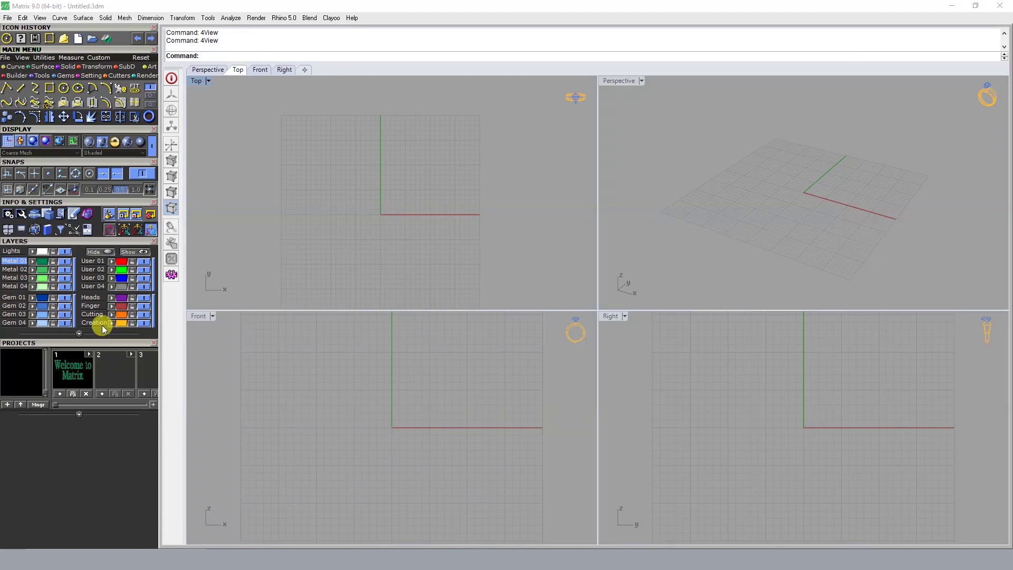
{"action": "double_click", "coordinate": [196, 82]}
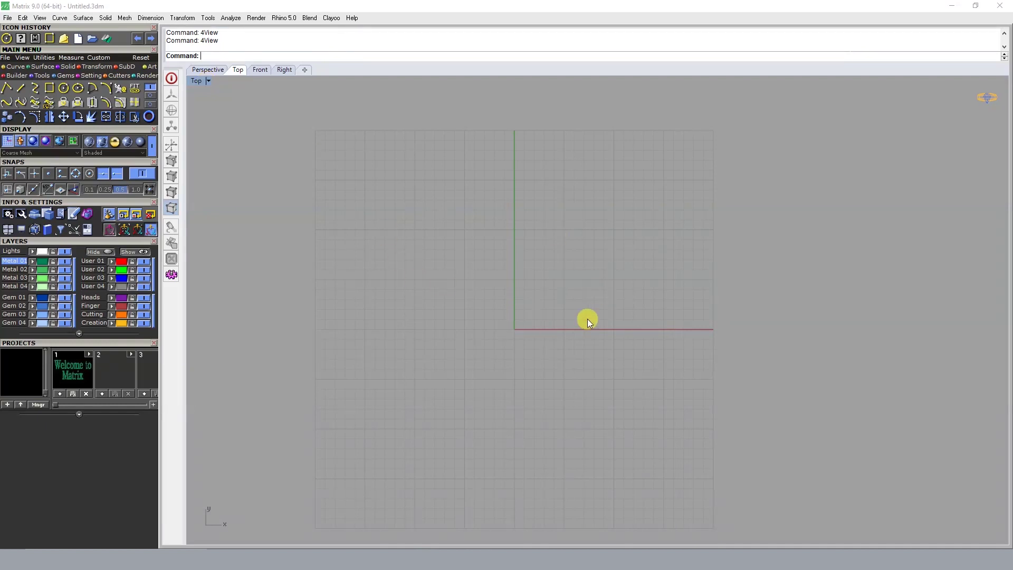
{"action": "scroll", "coordinate": [483, 289], "scroll_direction": "down", "scroll_amount": 2}
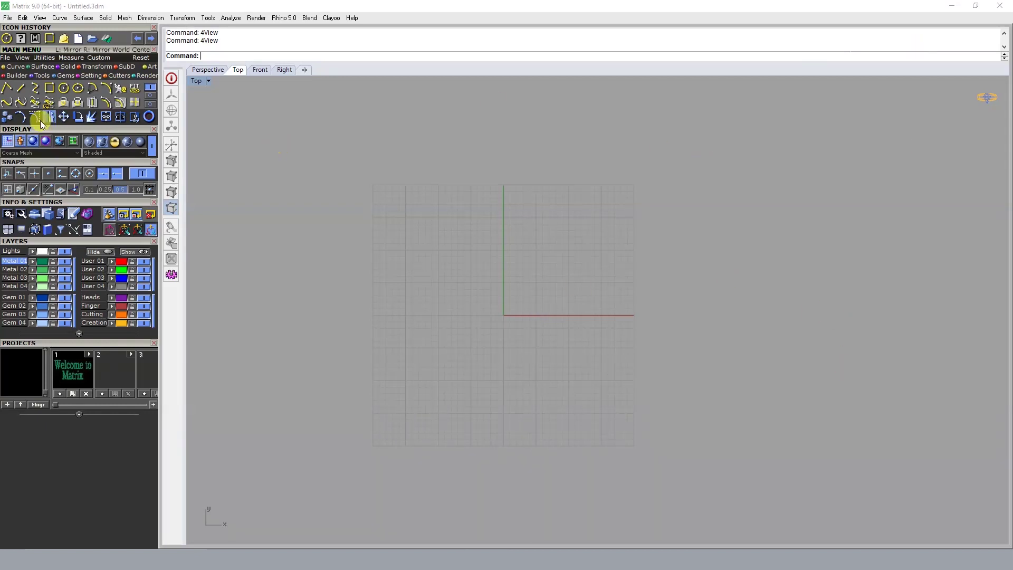
Open the MatrixArt panel and draw the plate frame with upper-left and lower-right squares.
{"action": "left_click", "coordinate": [149, 67]}
{"action": "left_click", "coordinate": [5, 90]}
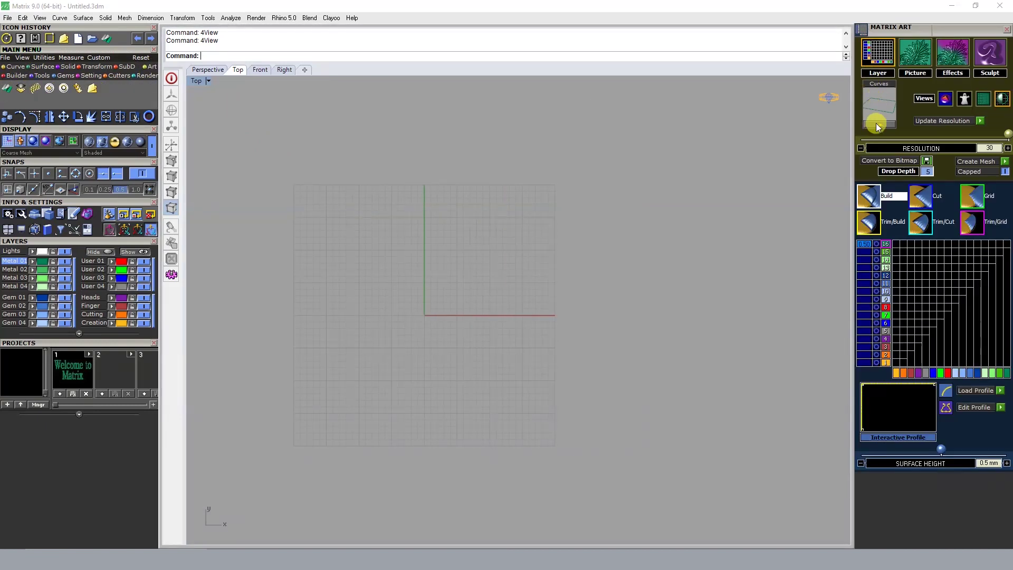
{"action": "scroll", "coordinate": [435, 320], "scroll_direction": "up", "scroll_amount": 3}
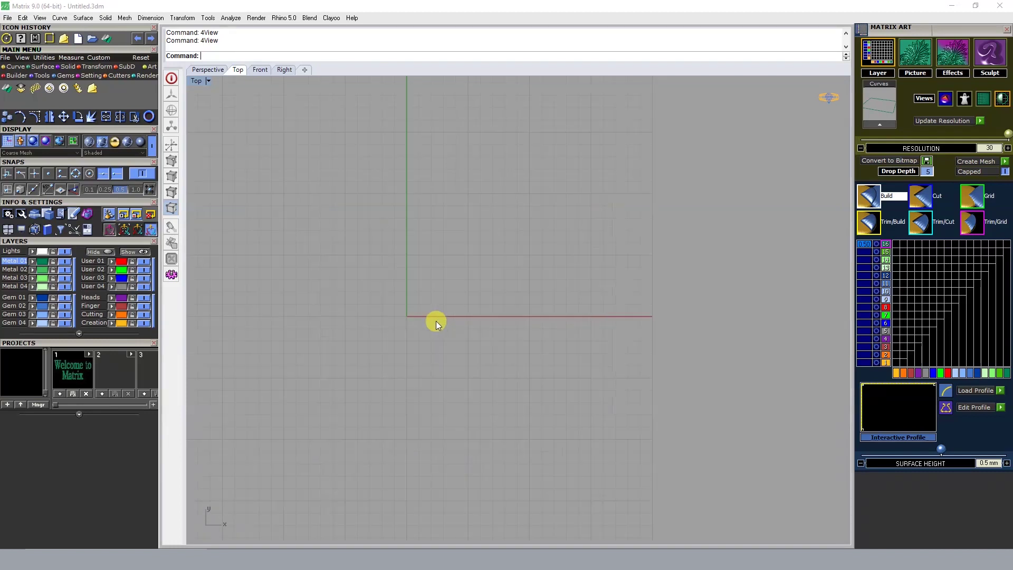
{"action": "left_click", "coordinate": [16, 67]}
{"action": "left_click", "coordinate": [49, 88]}
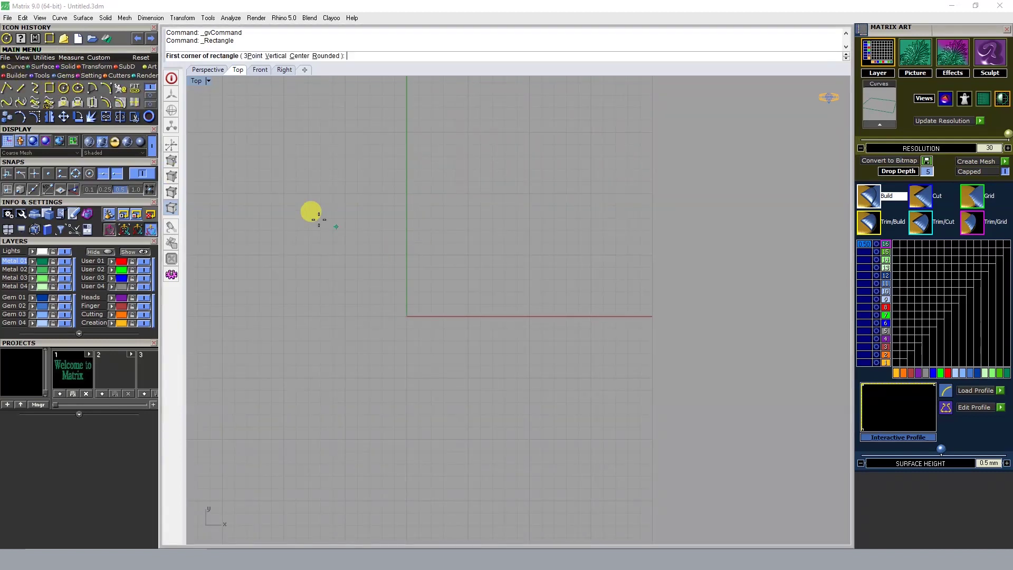
{"action": "left_click", "coordinate": [282, 195]}
{"action": "left_click", "coordinate": [502, 420]}
{"action": "left_click", "coordinate": [320, 243]}
{"action": "left_click", "coordinate": [366, 292]}
{"action": "right_click", "coordinate": [443, 343]}
{"action": "left_click", "coordinate": [431, 342]}
{"action": "left_click", "coordinate": [475, 392]}
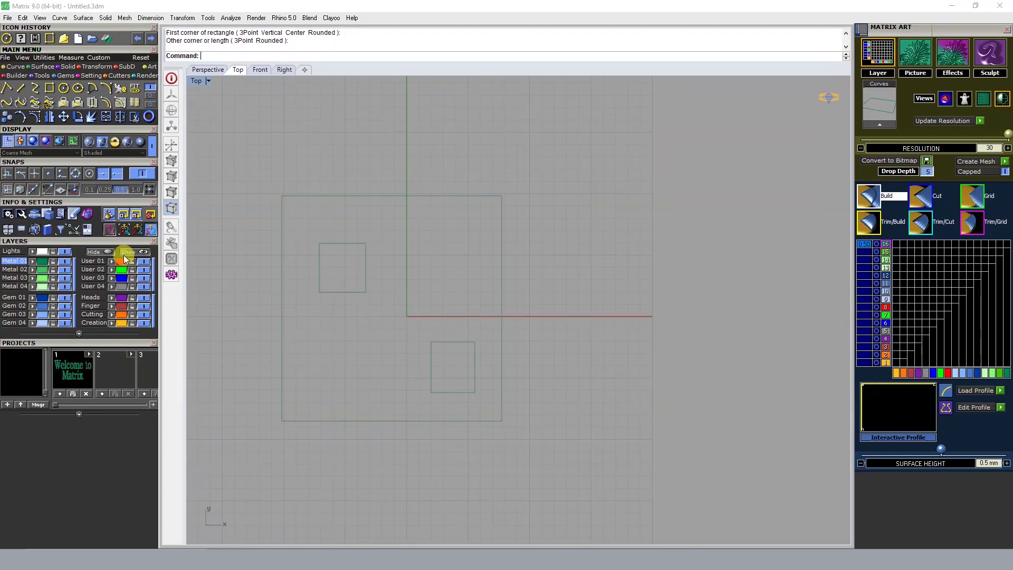
Draw two circles inside the frame, one lower-left and one upper-right.
{"action": "left_click", "coordinate": [63, 88]}
{"action": "left_click", "coordinate": [330, 349]}
{"action": "left_click", "coordinate": [359, 368]}
{"action": "right_click", "coordinate": [412, 275]}
{"action": "left_click", "coordinate": [428, 266]}
{"action": "left_click", "coordinate": [453, 285]}
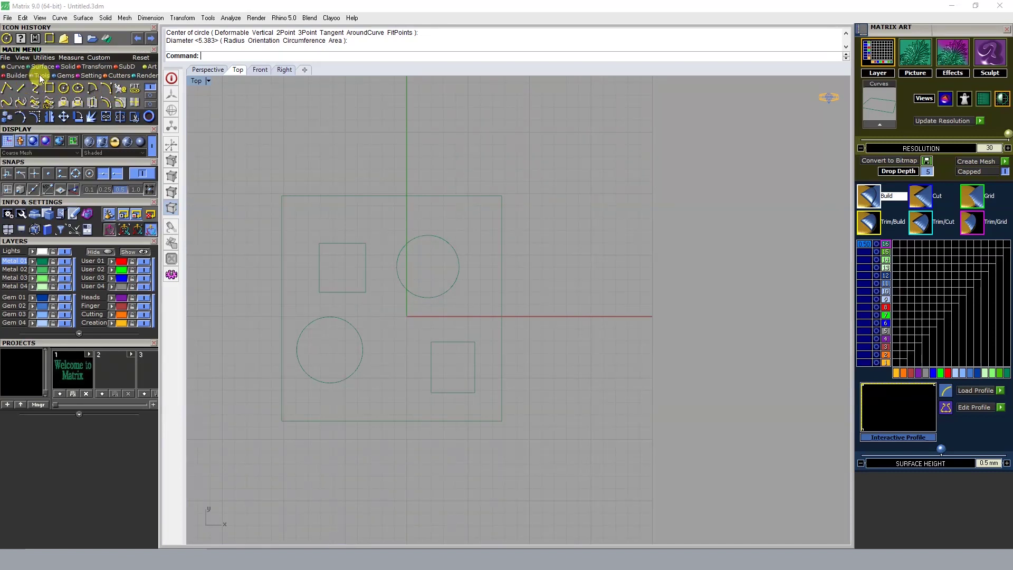
Draw two 5-sided pentagons, one central and one over the upper circle, then select the plate.
{"action": "left_click", "coordinate": [151, 97]}
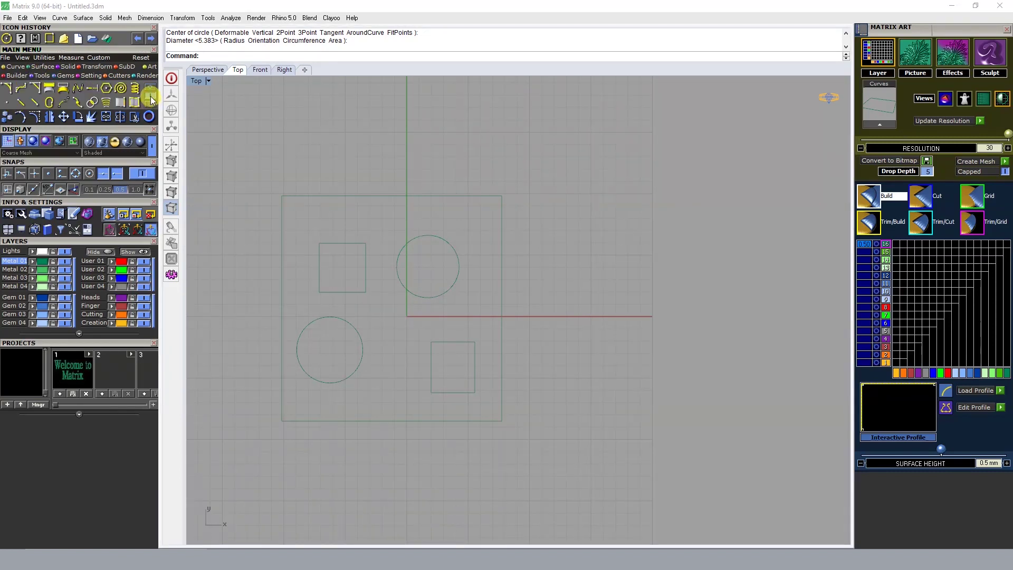
{"action": "left_click", "coordinate": [150, 90]}
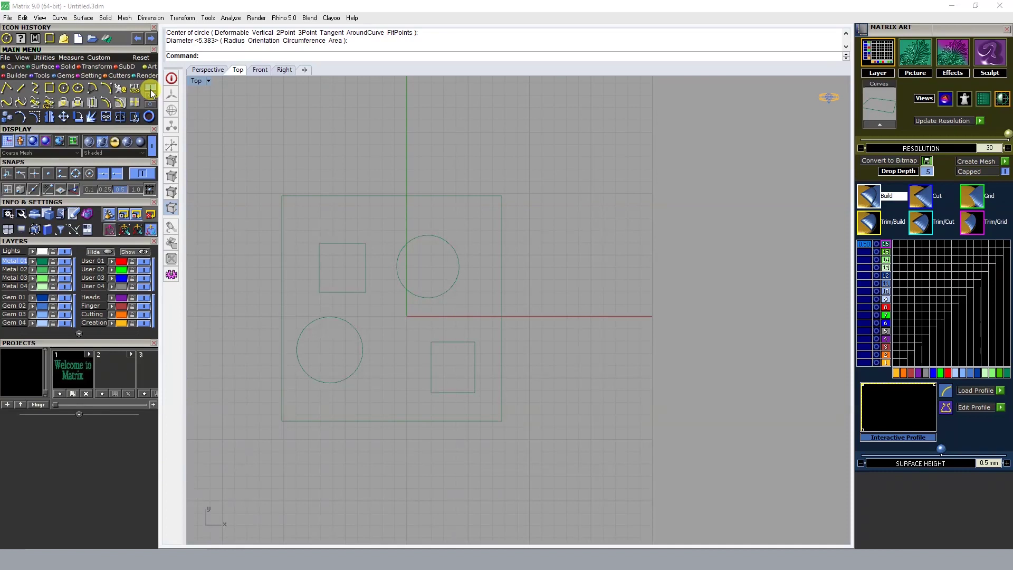
{"action": "left_click", "coordinate": [150, 103]}
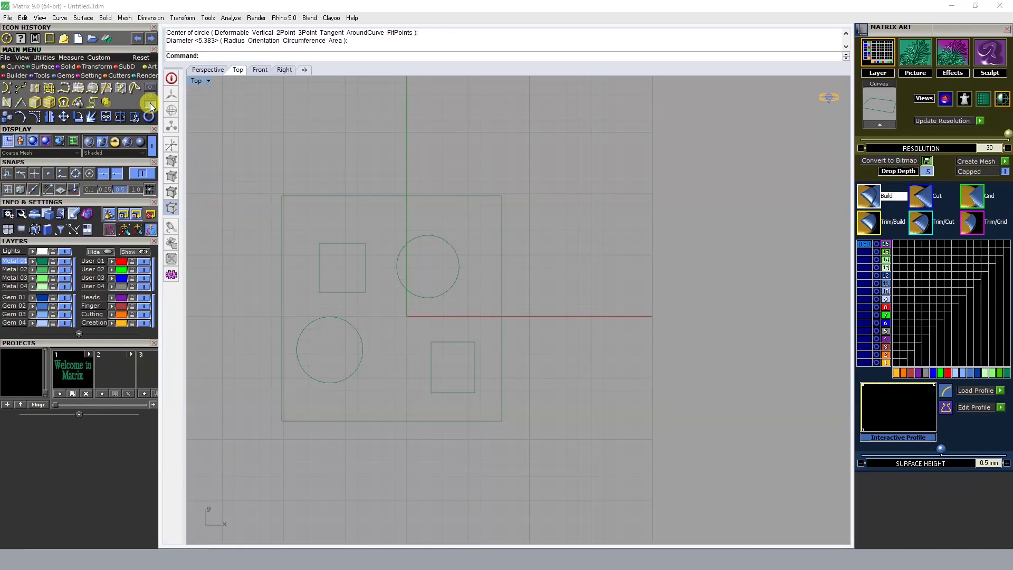
{"action": "left_click", "coordinate": [150, 97]}
{"action": "left_click", "coordinate": [106, 88]}
{"action": "scroll", "coordinate": [389, 336], "scroll_direction": "up", "scroll_amount": 3}
{"action": "left_click", "coordinate": [389, 337]}
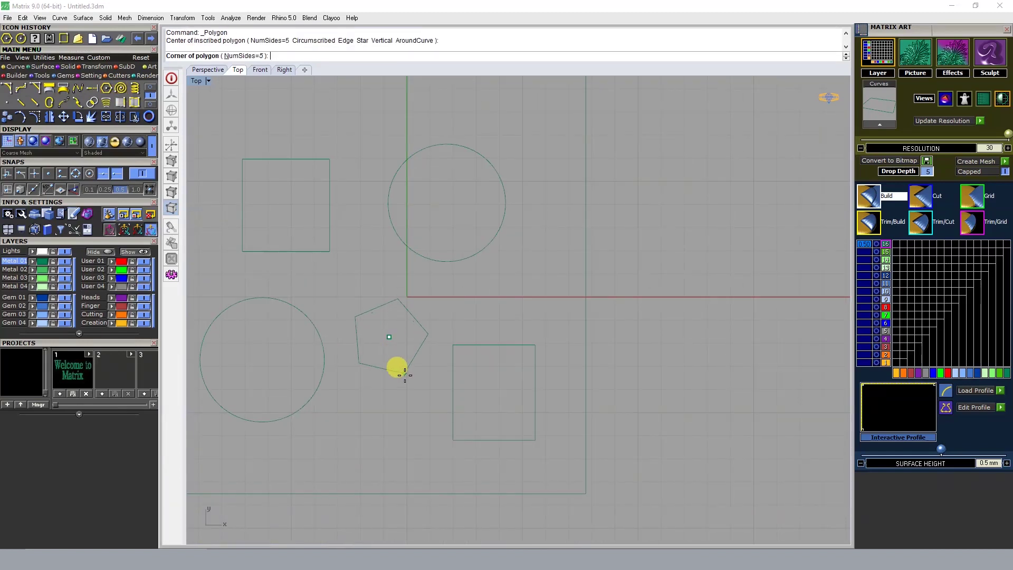
{"action": "left_click", "coordinate": [401, 383]}
{"action": "scroll", "coordinate": [382, 318], "scroll_direction": "down", "scroll_amount": 2}
{"action": "right_click", "coordinate": [448, 309]}
{"action": "left_click", "coordinate": [467, 258]}
{"action": "left_click", "coordinate": [489, 293]}
{"action": "scroll", "coordinate": [475, 257], "scroll_direction": "down", "scroll_amount": 1}
{"action": "left_click", "coordinate": [389, 185]}
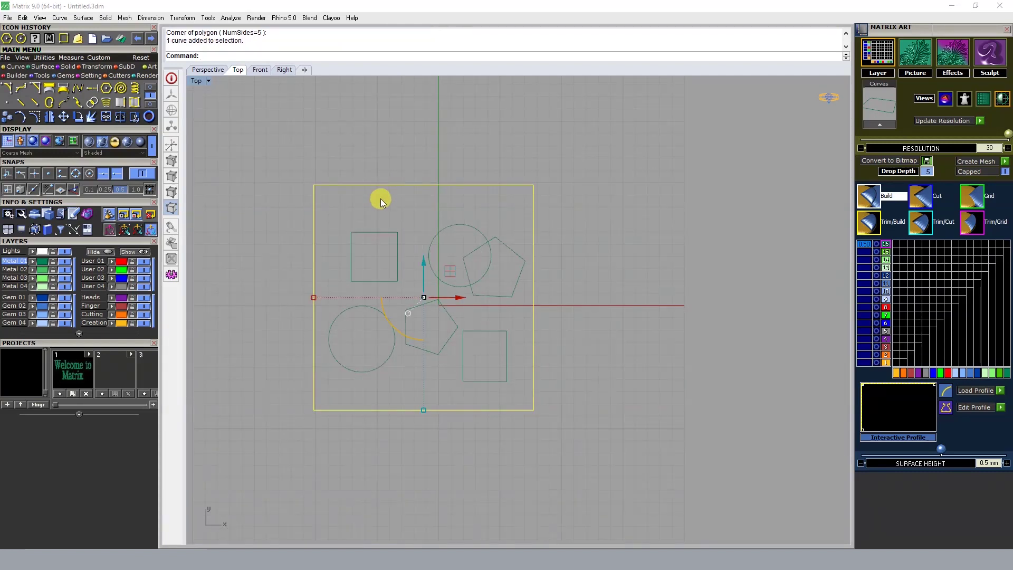
Move the plate frame and the two squares onto the Creation layer.
{"action": "left_click", "coordinate": [111, 323]}
{"action": "left_click", "coordinate": [401, 215]}
{"action": "left_click_drag", "start_coordinate": [398, 226], "coordinate": [378, 256]}
{"action": "left_click", "coordinate": [463, 378], "text": "shift"}
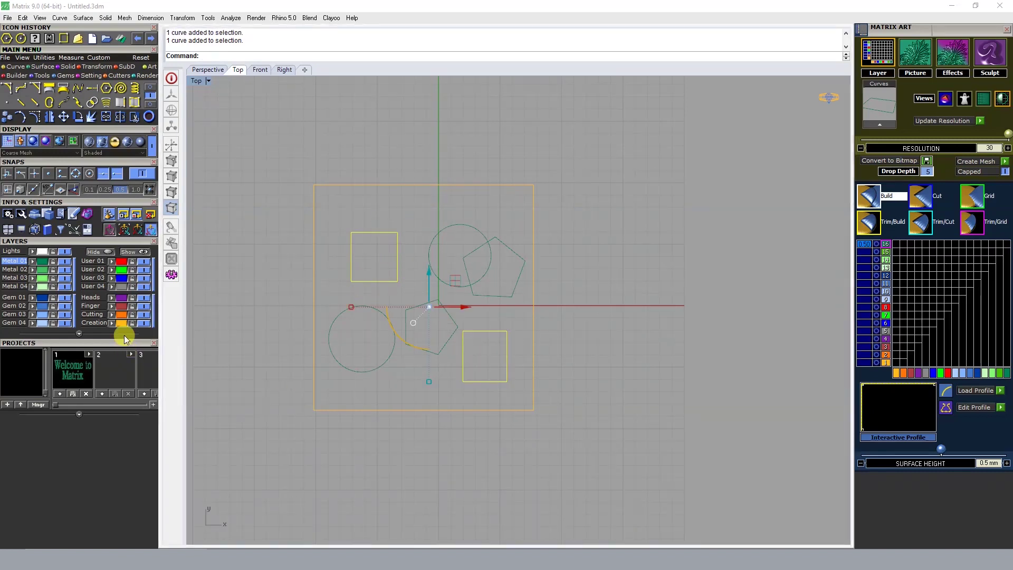
{"action": "left_click", "coordinate": [111, 323]}
{"action": "left_click", "coordinate": [547, 286]}
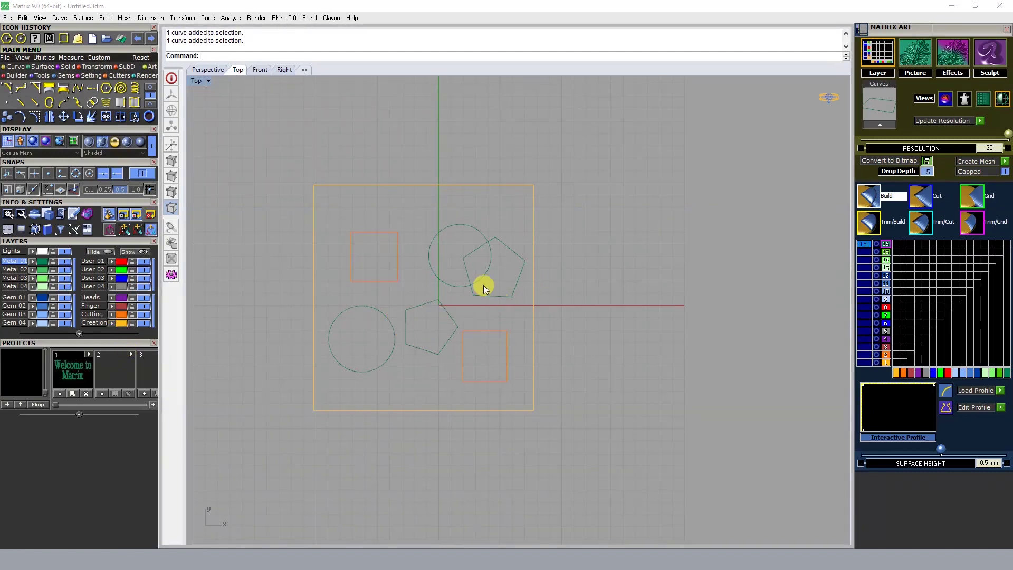
Sort the pentagons and circles onto the red, purple and grey layers.
{"action": "left_click", "coordinate": [490, 297]}
{"action": "left_click", "coordinate": [352, 373], "text": "shift"}
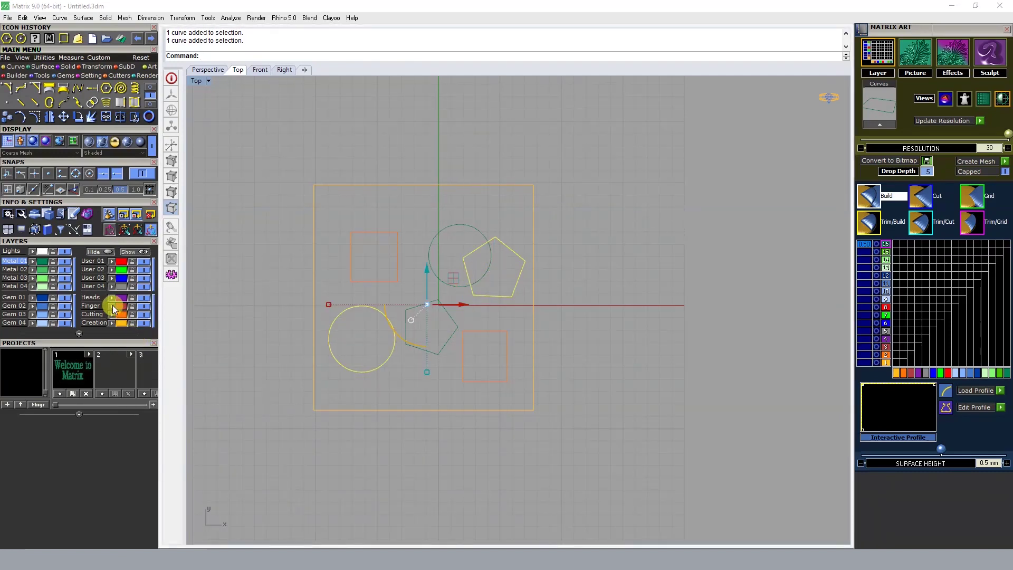
{"action": "left_click", "coordinate": [450, 316]}
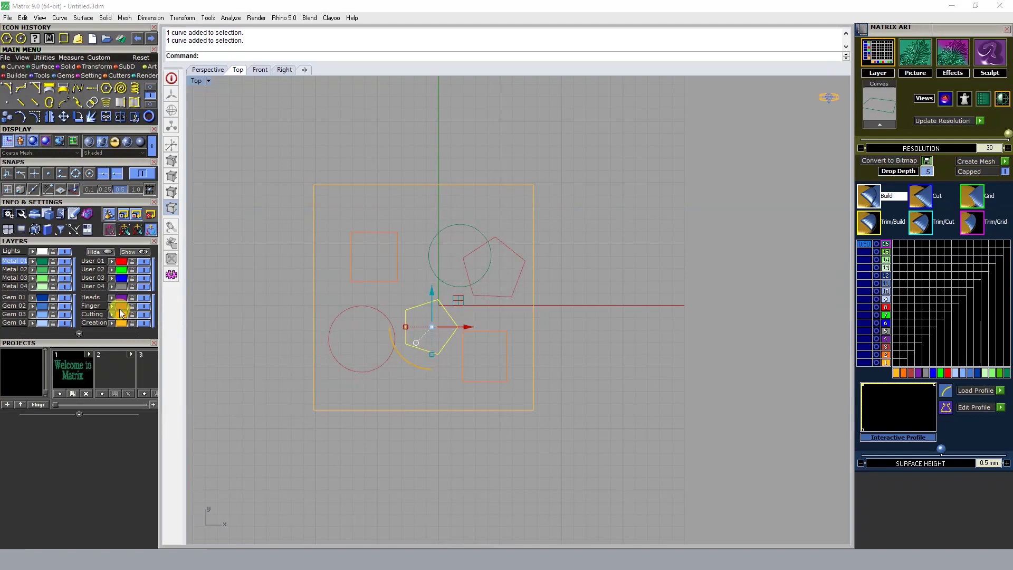
{"action": "left_click", "coordinate": [420, 253]}
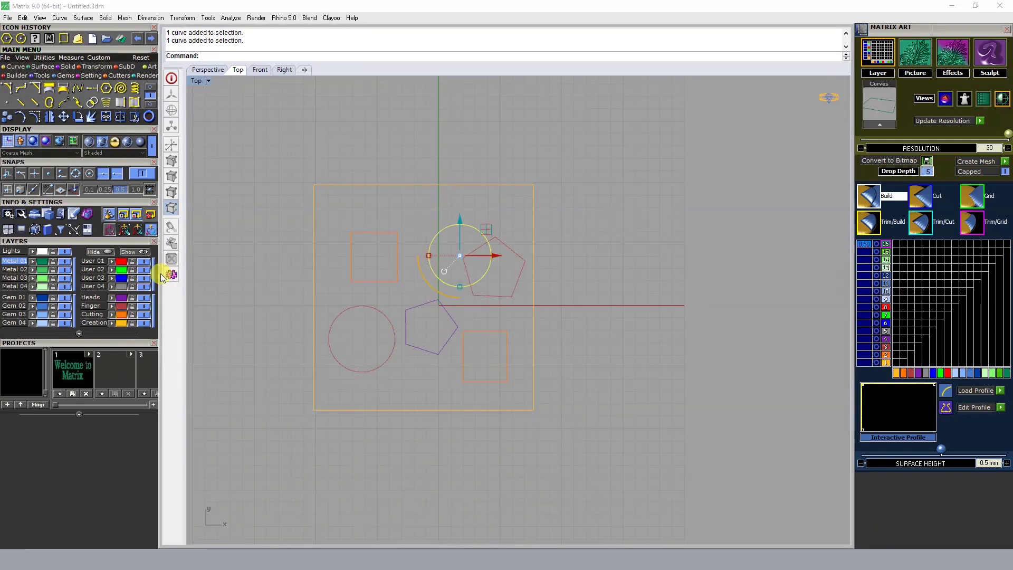
{"action": "left_click", "coordinate": [604, 242]}
{"action": "scroll", "coordinate": [475, 255], "scroll_direction": "up", "scroll_amount": 2}
{"action": "scroll", "coordinate": [402, 238], "scroll_direction": "up", "scroll_amount": 2}
{"action": "scroll", "coordinate": [404, 238], "scroll_direction": "up", "scroll_amount": 2}
{"action": "scroll", "coordinate": [432, 243], "scroll_direction": "down", "scroll_amount": 1}
{"action": "scroll", "coordinate": [464, 266], "scroll_direction": "down", "scroll_amount": 1}
Window-select the plate frame and all six shapes together.
{"action": "left_click", "coordinate": [636, 340]}
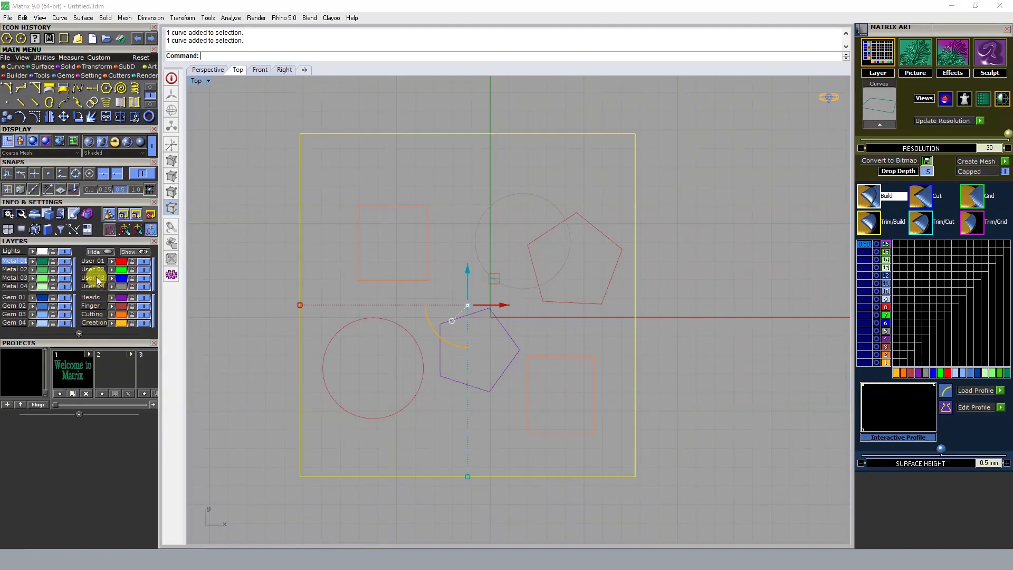
{"action": "scroll", "coordinate": [254, 248], "scroll_direction": "down", "scroll_amount": 2}
{"action": "left_click_drag", "start_coordinate": [221, 145], "coordinate": [546, 423]}
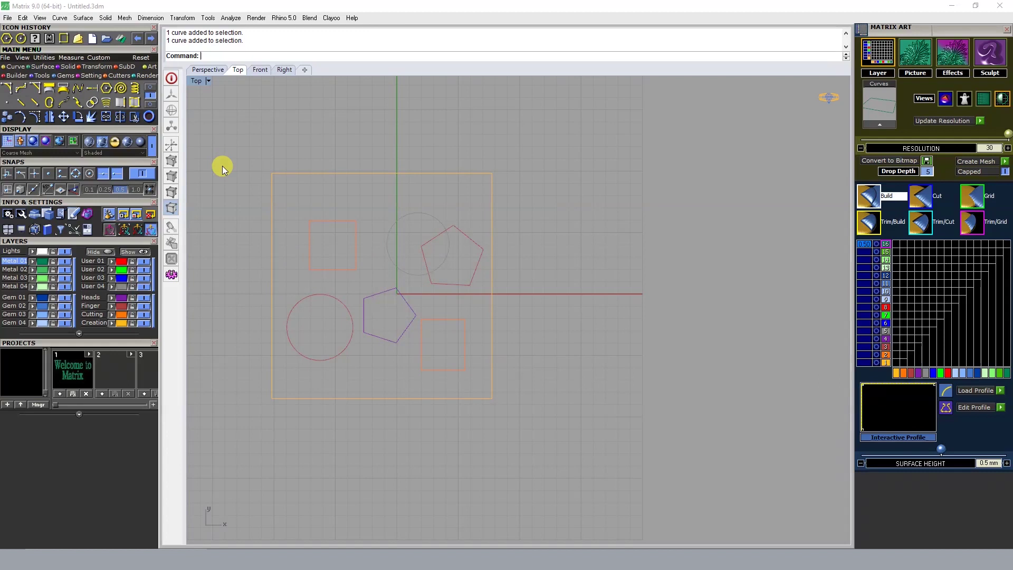
{"action": "key", "text": "Left"}
{"action": "key", "text": "Left"}
{"action": "key", "text": "Up"}
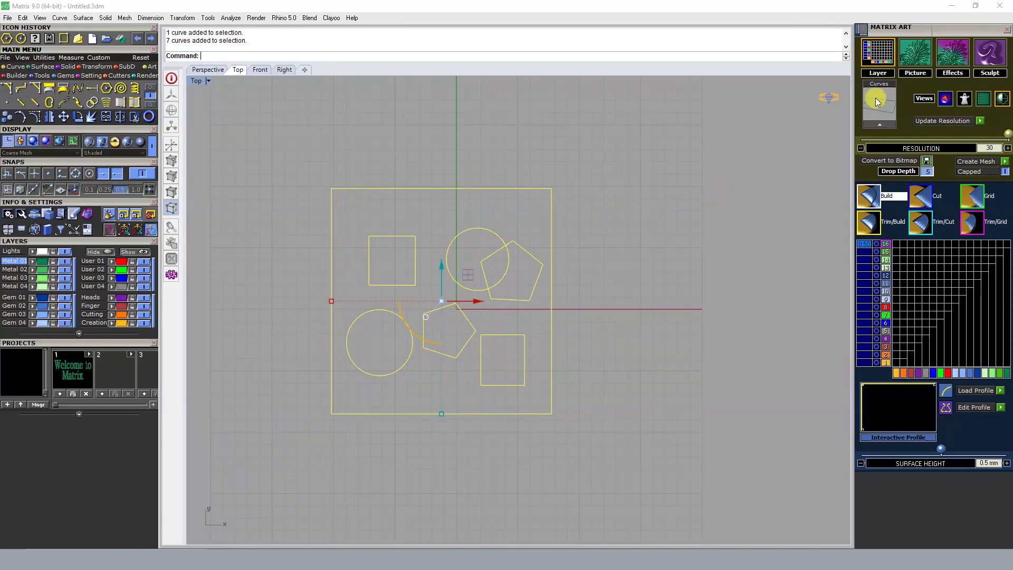
Build the seven curves into a relief, deselect them, and tilt the view to an angle.
{"action": "left_click", "coordinate": [882, 125]}
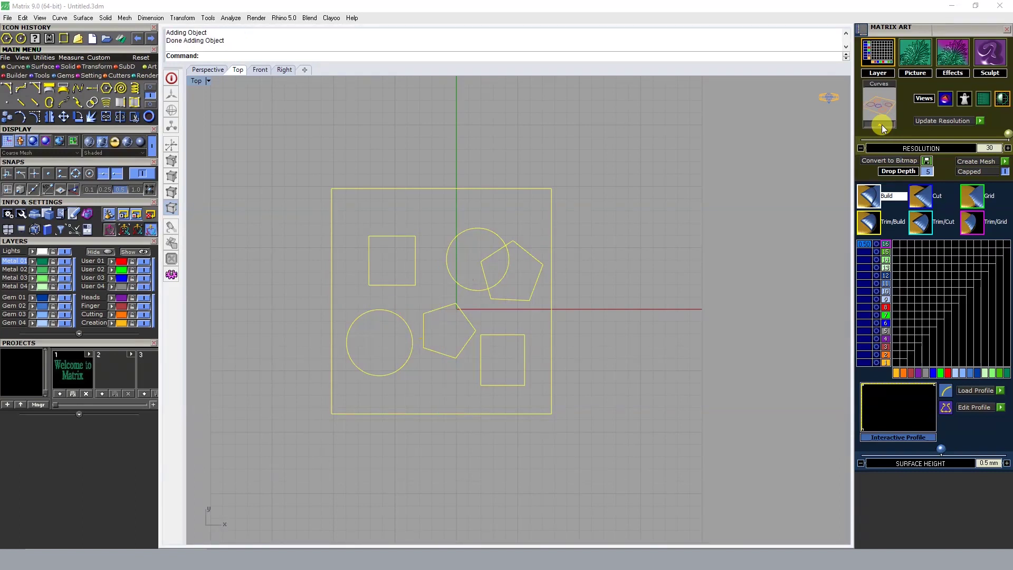
{"action": "left_click", "coordinate": [625, 229]}
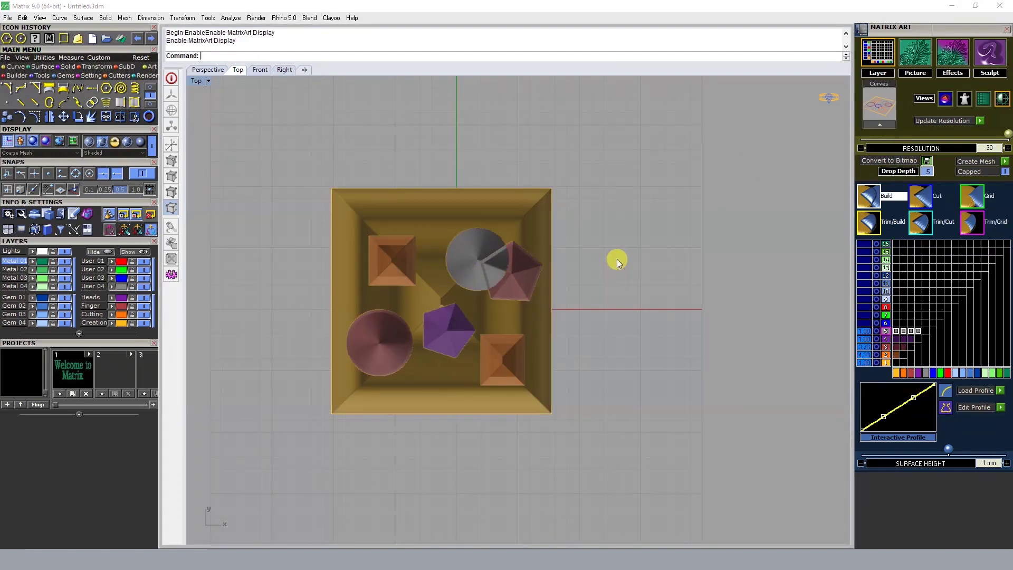
{"action": "mouse_move", "coordinate": [467, 303]}
{"action": "right_mouse_down"}
{"action": "mouse_move", "coordinate": [486, 299]}
{"action": "mouse_move", "coordinate": [437, 286]}
{"action": "mouse_move", "coordinate": [441, 215]}
{"action": "mouse_move", "coordinate": [481, 276]}
{"action": "mouse_move", "coordinate": [426, 317]}
{"action": "mouse_move", "coordinate": [480, 299]}
{"action": "mouse_move", "coordinate": [362, 312]}
{"action": "mouse_move", "coordinate": [326, 343]}
{"action": "mouse_move", "coordinate": [443, 365]}
{"action": "mouse_move", "coordinate": [497, 326]}
{"action": "mouse_move", "coordinate": [458, 340]}
{"action": "mouse_move", "coordinate": [386, 331]}
{"action": "mouse_move", "coordinate": [417, 354]}
{"action": "mouse_move", "coordinate": [494, 364]}
{"action": "right_mouse_up"}
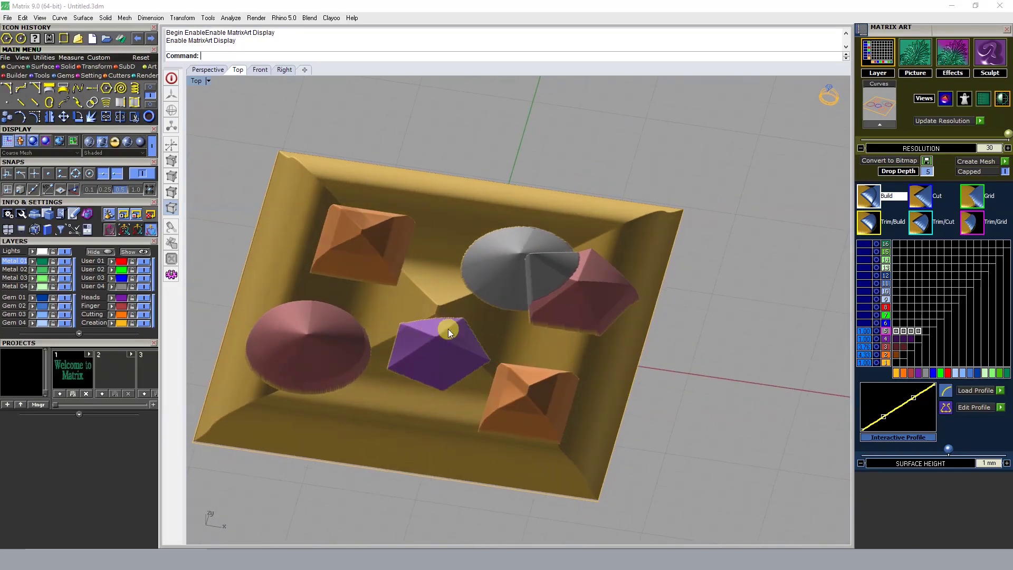
{"action": "scroll", "coordinate": [449, 328], "scroll_direction": "down", "scroll_amount": 3}
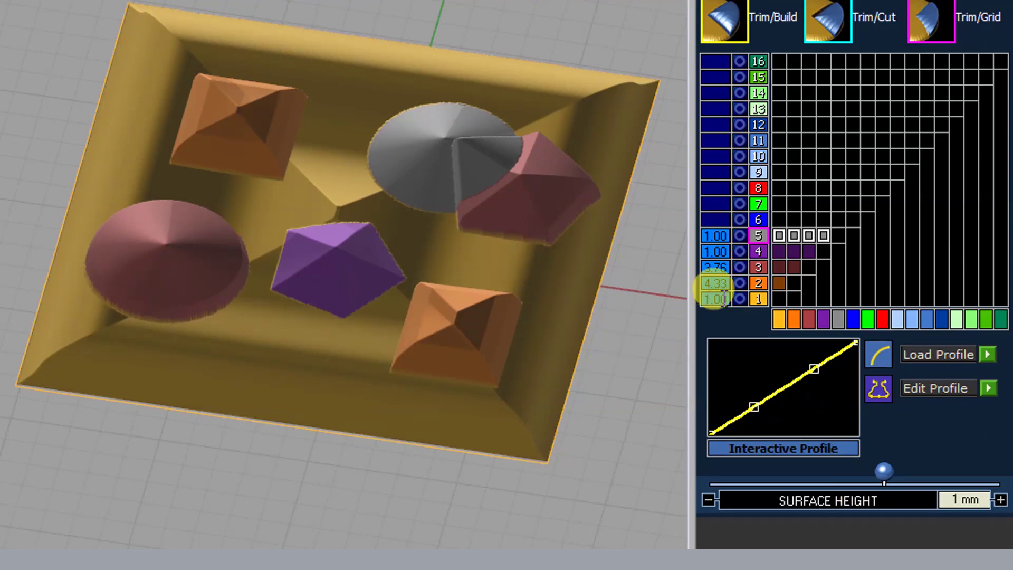
Inspect the profiles and surface heights of MatrixArt layers 1 through 5.
{"action": "left_click", "coordinate": [756, 299]}
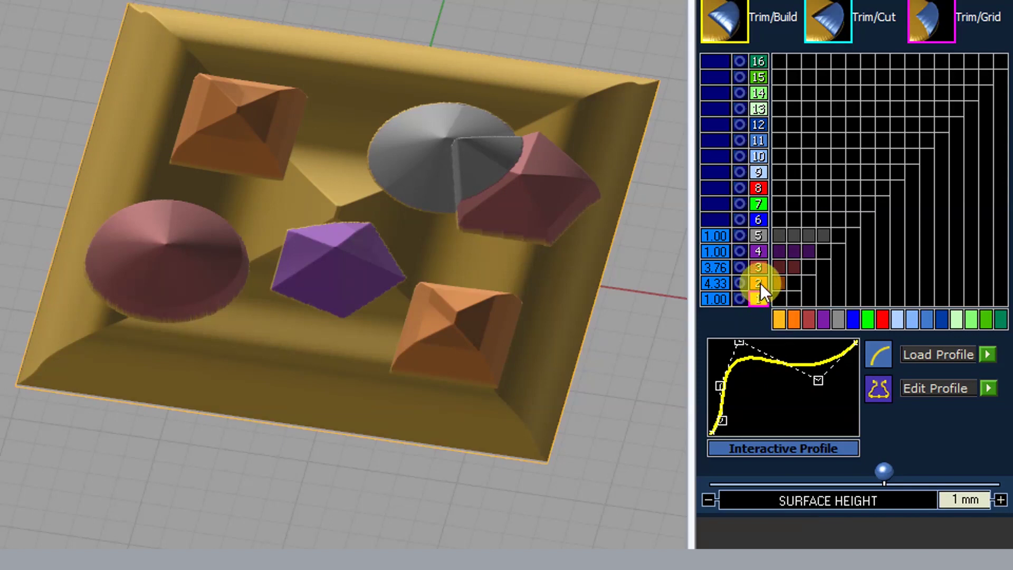
{"action": "left_click", "coordinate": [760, 284]}
{"action": "left_click", "coordinate": [758, 267]}
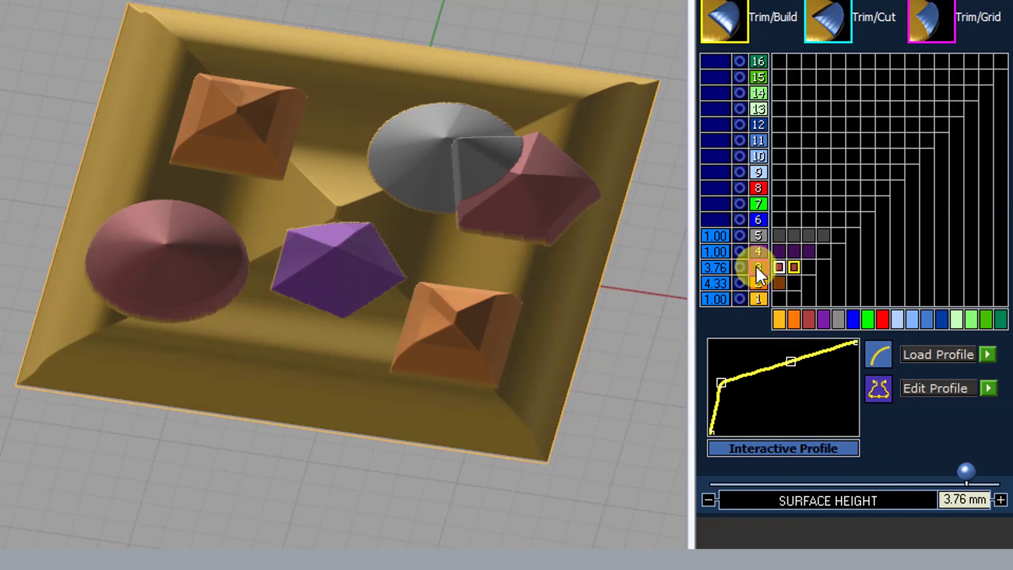
{"action": "left_click", "coordinate": [758, 254]}
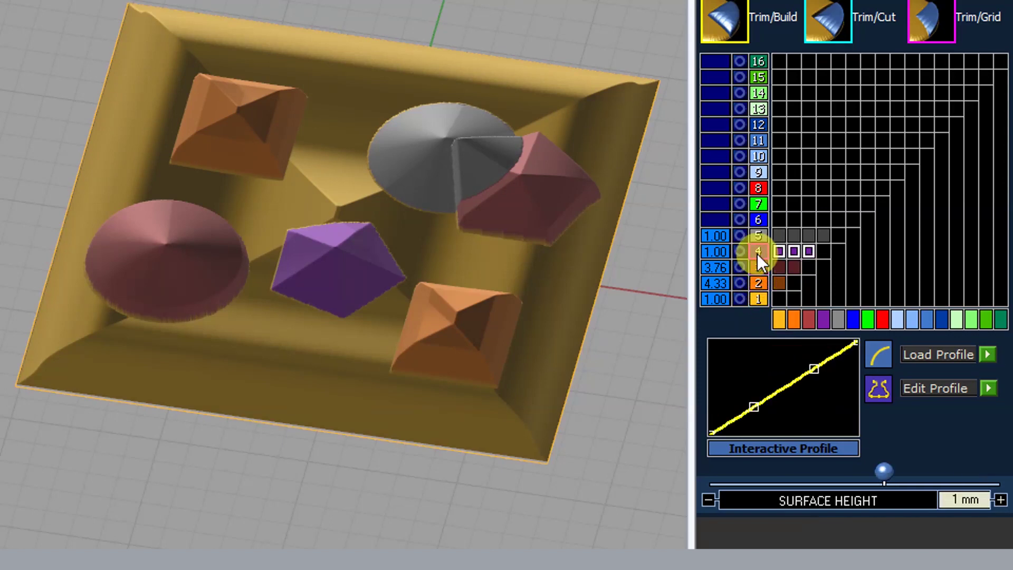
{"action": "left_click", "coordinate": [758, 236]}
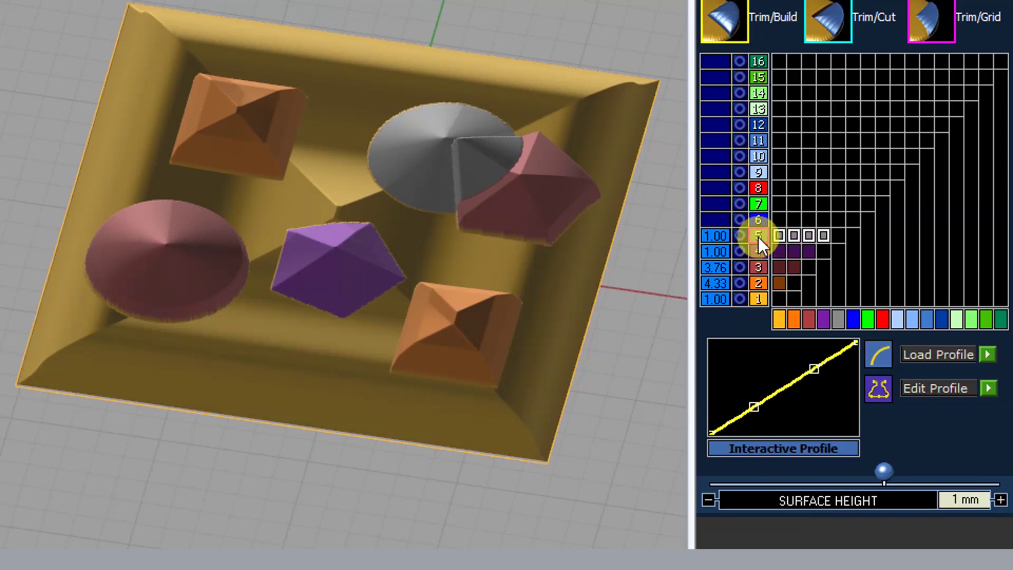
{"action": "left_click", "coordinate": [759, 249]}
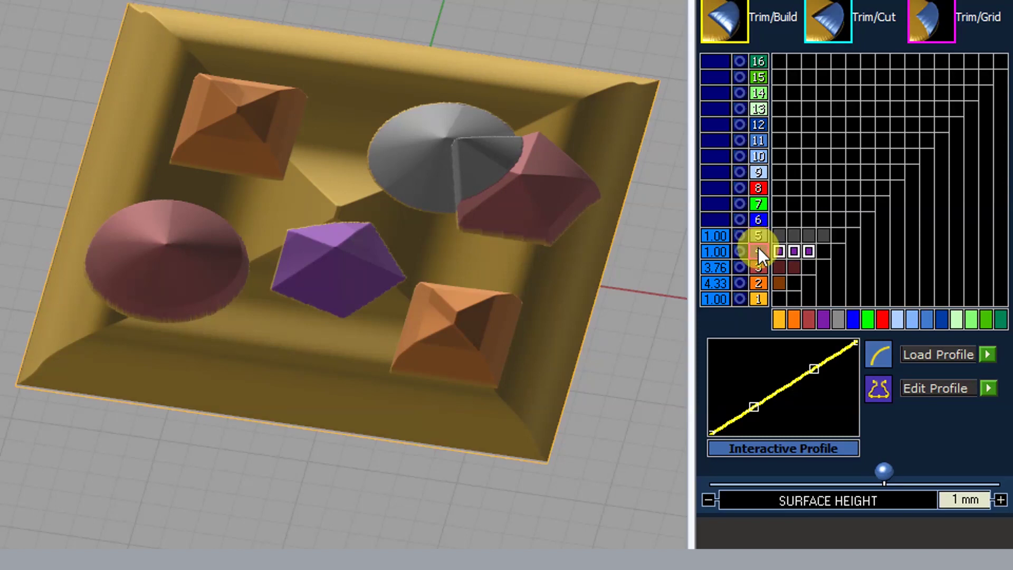
Reshape layer 1's profile curve so the plate becomes a smooth sloping surface.
{"action": "left_click", "coordinate": [760, 297]}
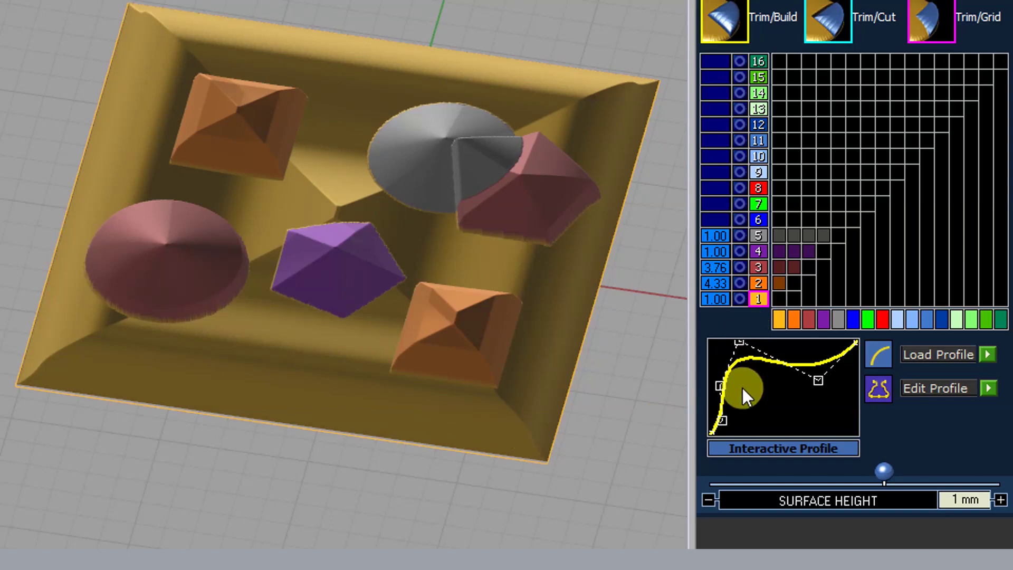
{"action": "mouse_move", "coordinate": [727, 382]}
{"action": "left_mouse_down"}
{"action": "mouse_move", "coordinate": [770, 379]}
{"action": "mouse_move", "coordinate": [809, 353]}
{"action": "left_mouse_up"}
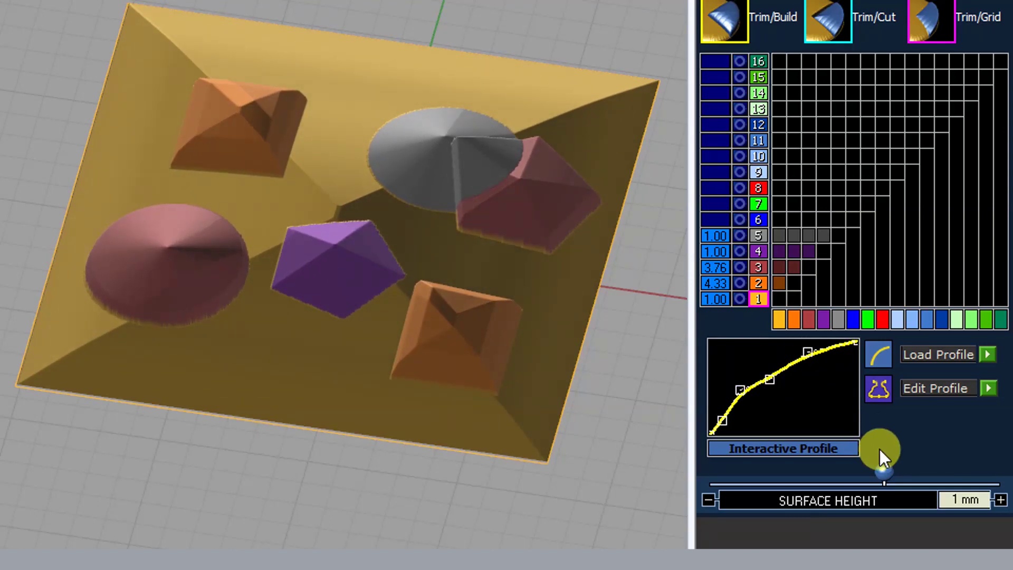
{"action": "left_click", "coordinate": [987, 355]}
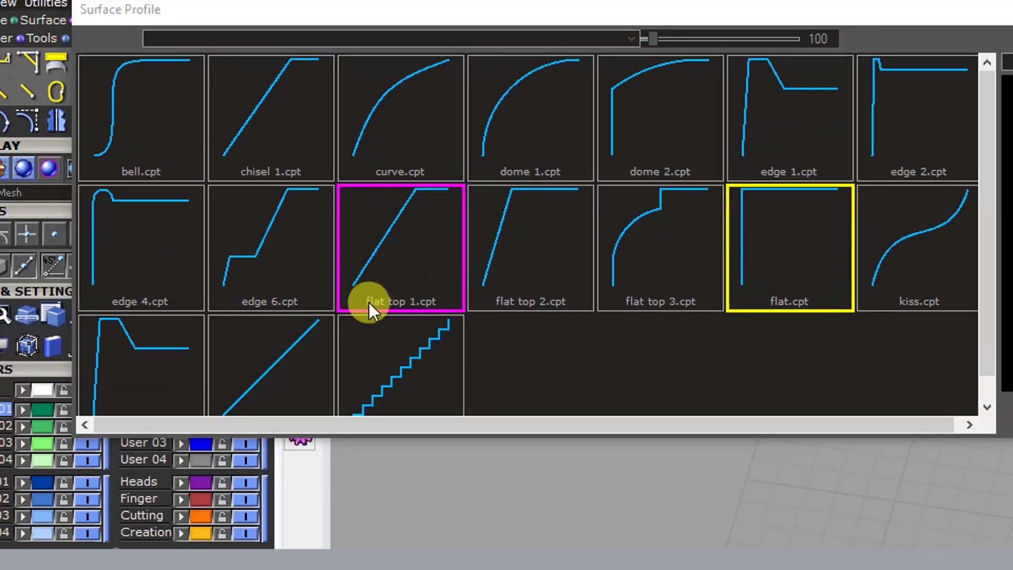
Load dome 1.cpt onto layer 1, then replace it with the flat.cpt profile.
{"action": "left_click", "coordinate": [559, 137]}
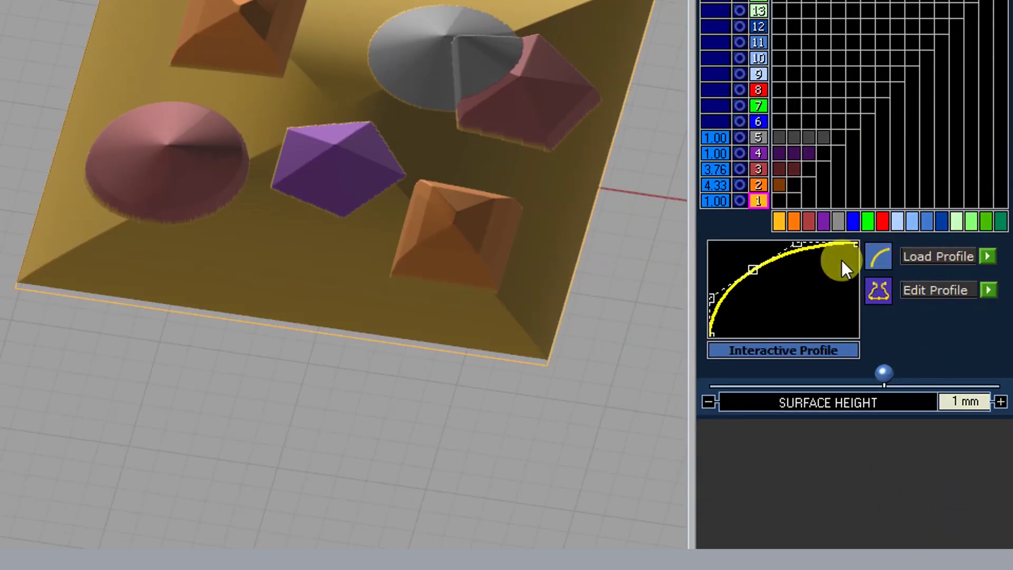
{"action": "left_click", "coordinate": [986, 255]}
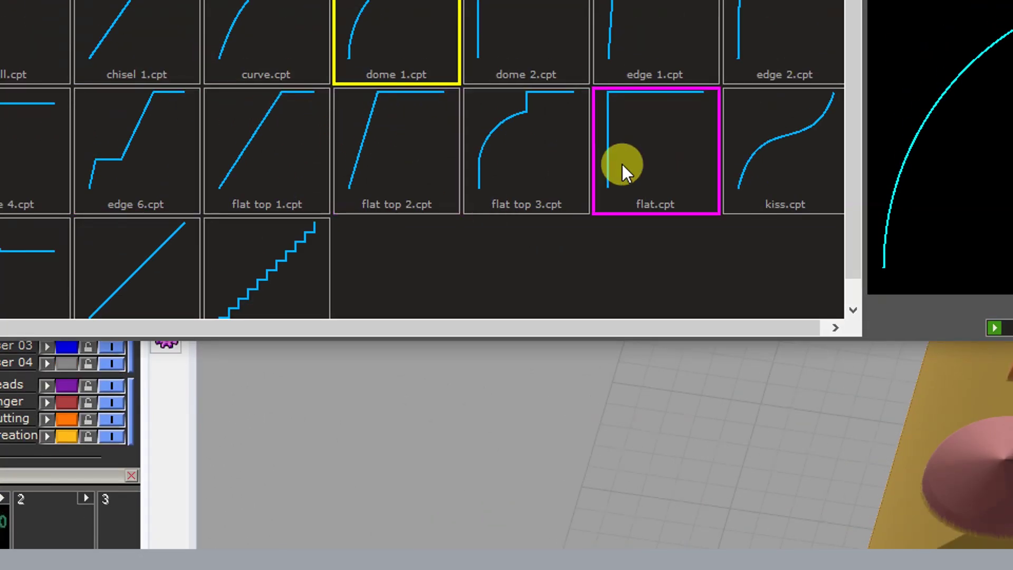
{"action": "double_click", "coordinate": [623, 163]}
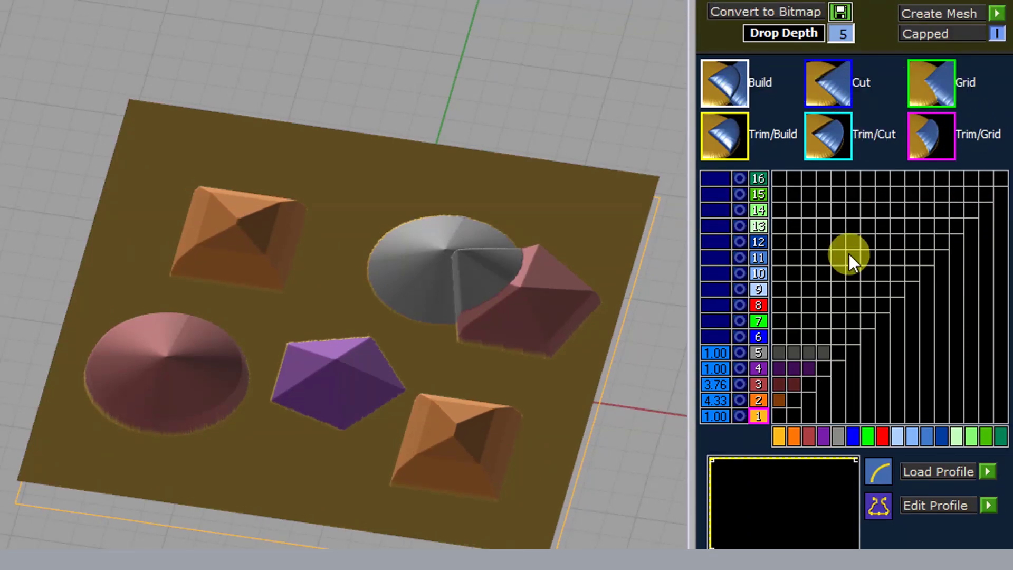
{"action": "left_click", "coordinate": [760, 400]}
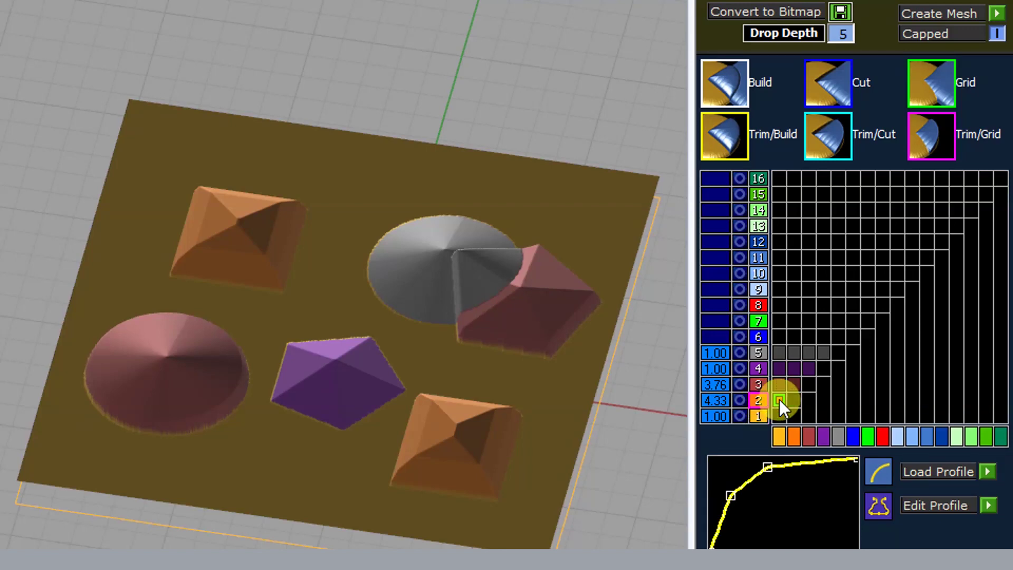
{"action": "left_click", "coordinate": [760, 416]}
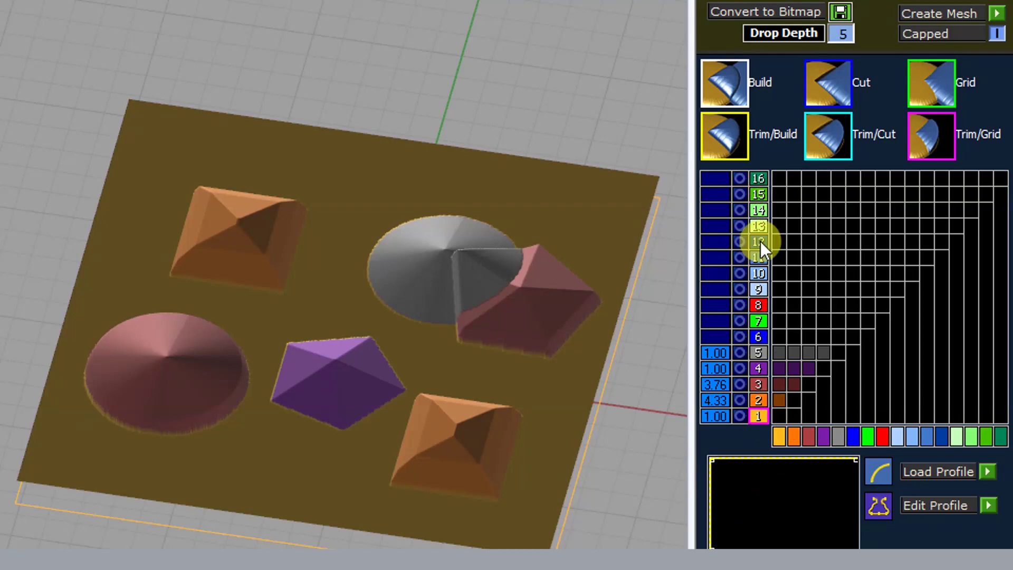
{"action": "left_click", "coordinate": [760, 400]}
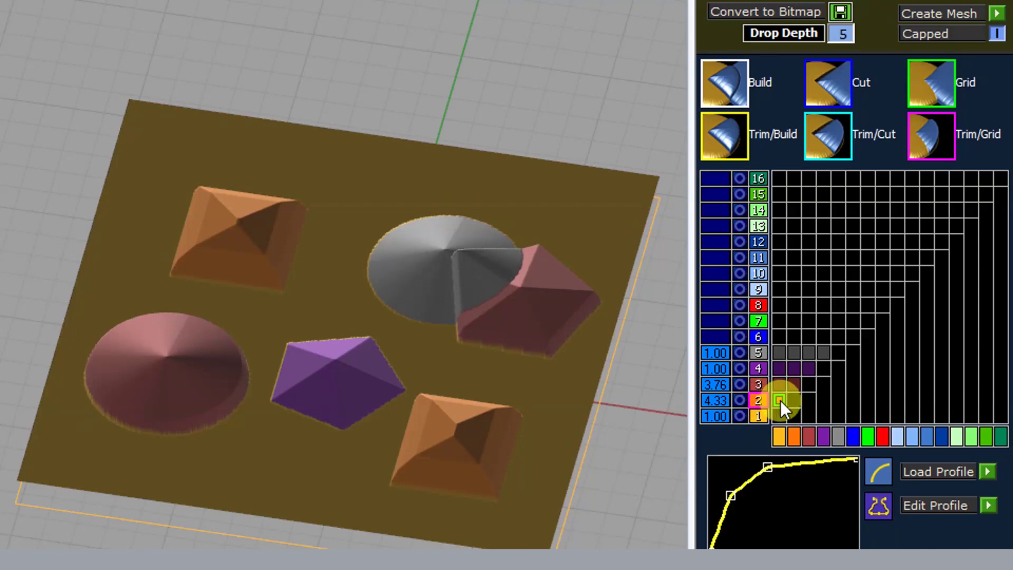
{"action": "left_click", "coordinate": [762, 385]}
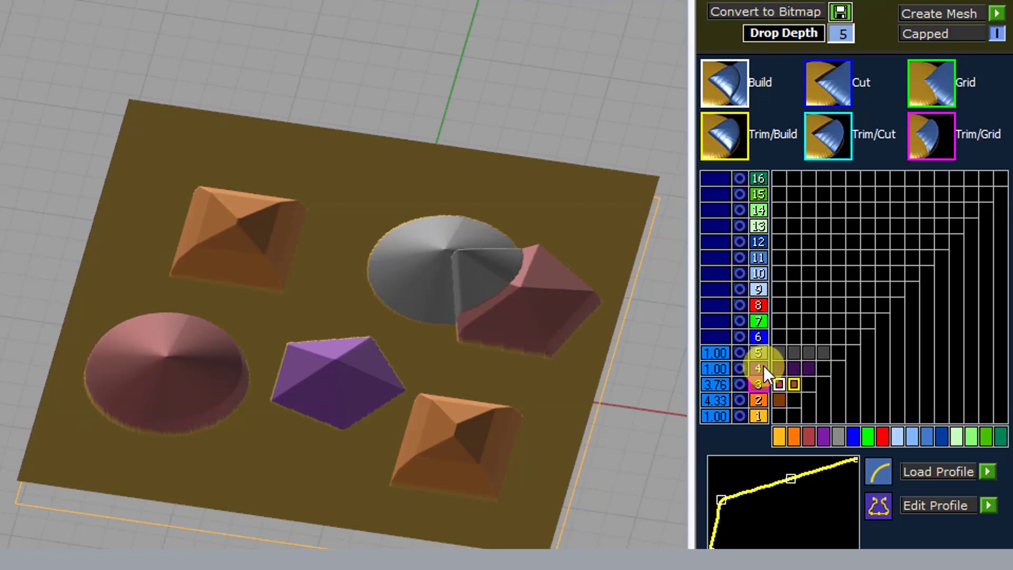
{"action": "left_click", "coordinate": [763, 368]}
{"action": "left_click", "coordinate": [758, 353]}
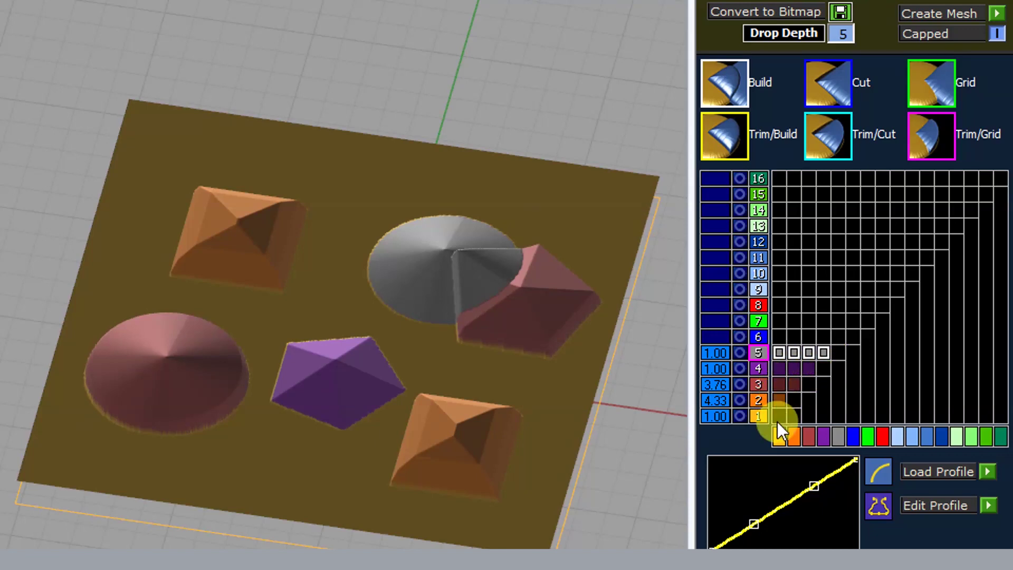
{"action": "left_click", "coordinate": [764, 400]}
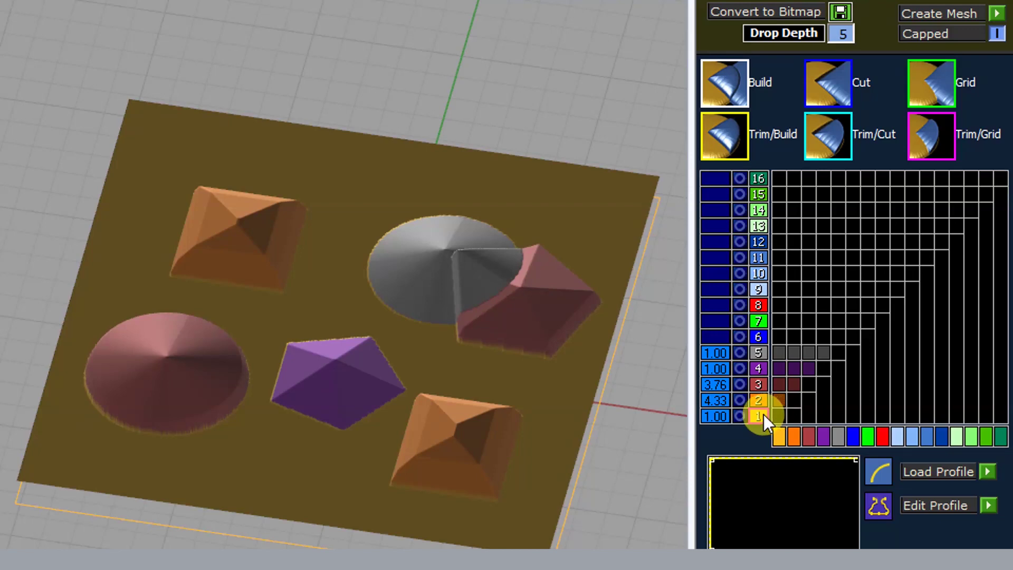
{"action": "left_click", "coordinate": [761, 401]}
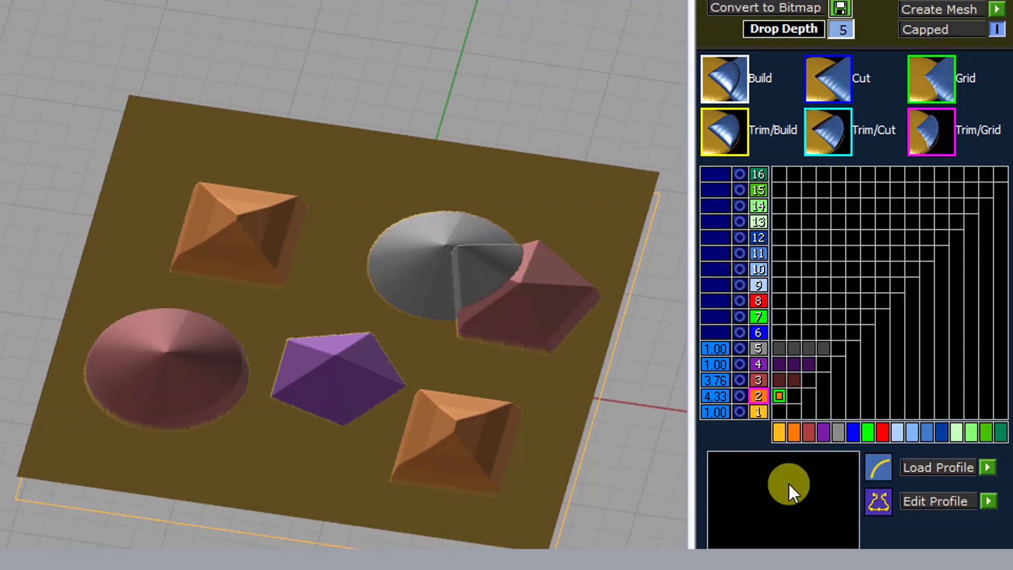
Flatten layer 2's profile into steps and load the staircase profile for the orange squares.
{"action": "left_click_drag", "start_coordinate": [770, 462], "coordinate": [806, 484]}
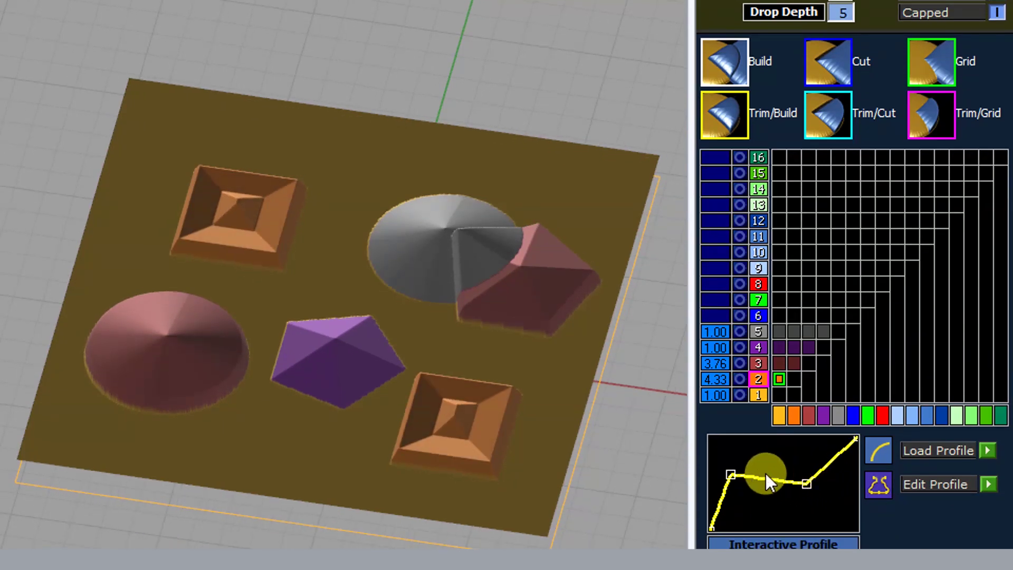
{"action": "mouse_move", "coordinate": [742, 470]}
{"action": "left_mouse_down"}
{"action": "mouse_move", "coordinate": [739, 454]}
{"action": "mouse_move", "coordinate": [743, 471]}
{"action": "left_mouse_up"}
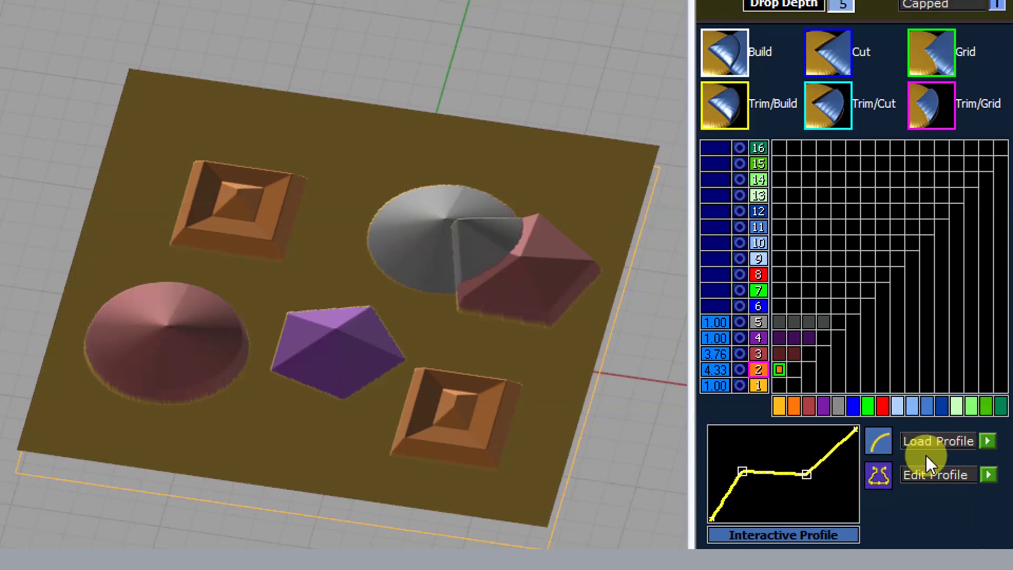
{"action": "left_click", "coordinate": [987, 444]}
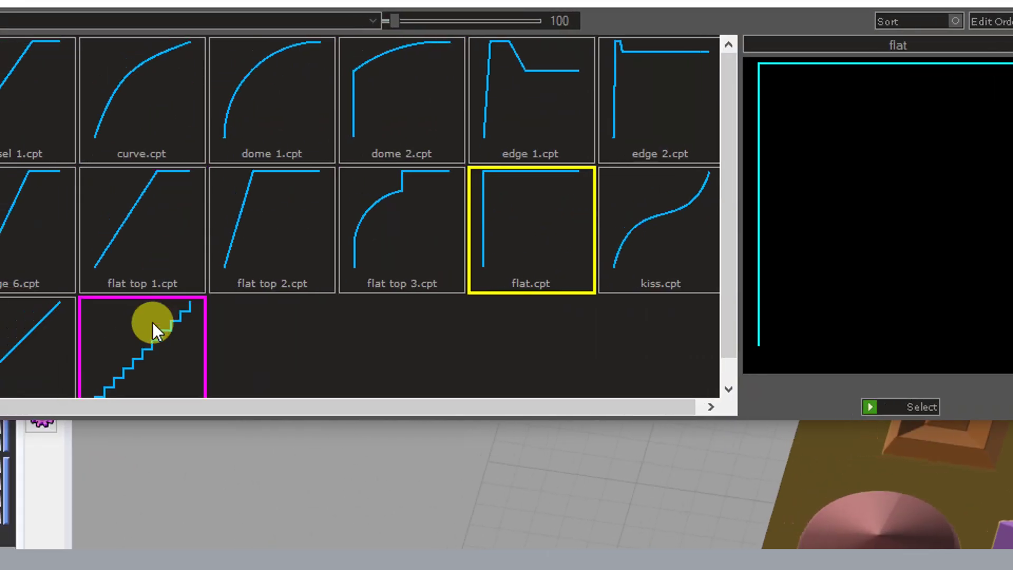
{"action": "double_click", "coordinate": [154, 336]}
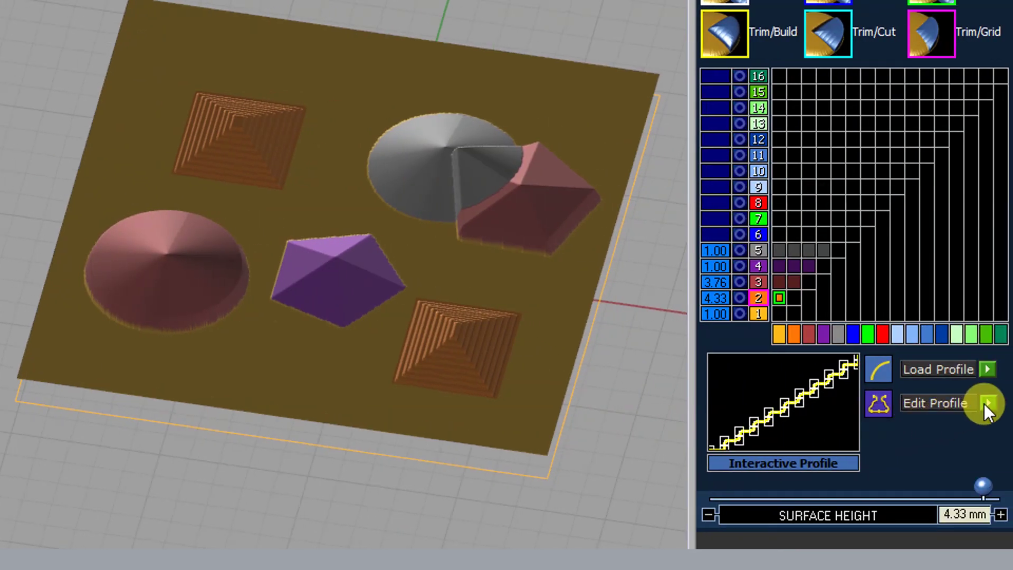
{"action": "left_click", "coordinate": [986, 404]}
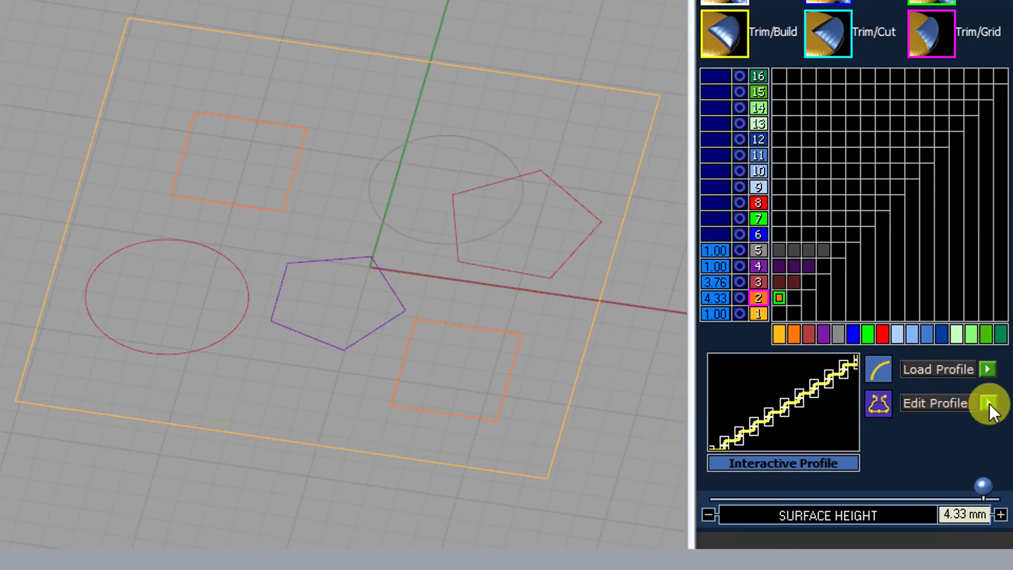
Open the staircase profile in the Profile Editor and check the stepped curve.
{"action": "left_click", "coordinate": [779, 413]}
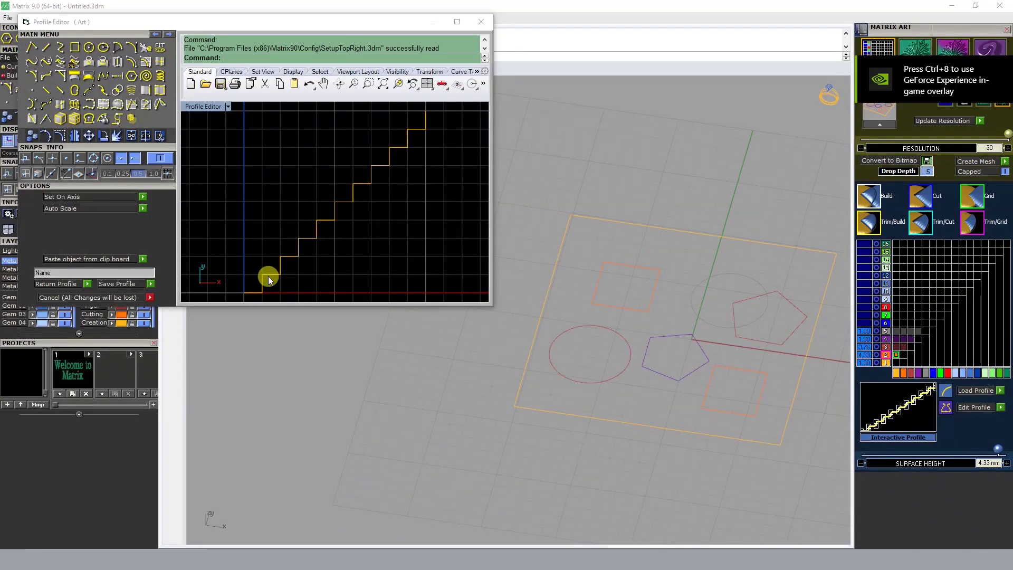
{"action": "left_click", "coordinate": [268, 275]}
{"action": "left_click", "coordinate": [320, 212]}
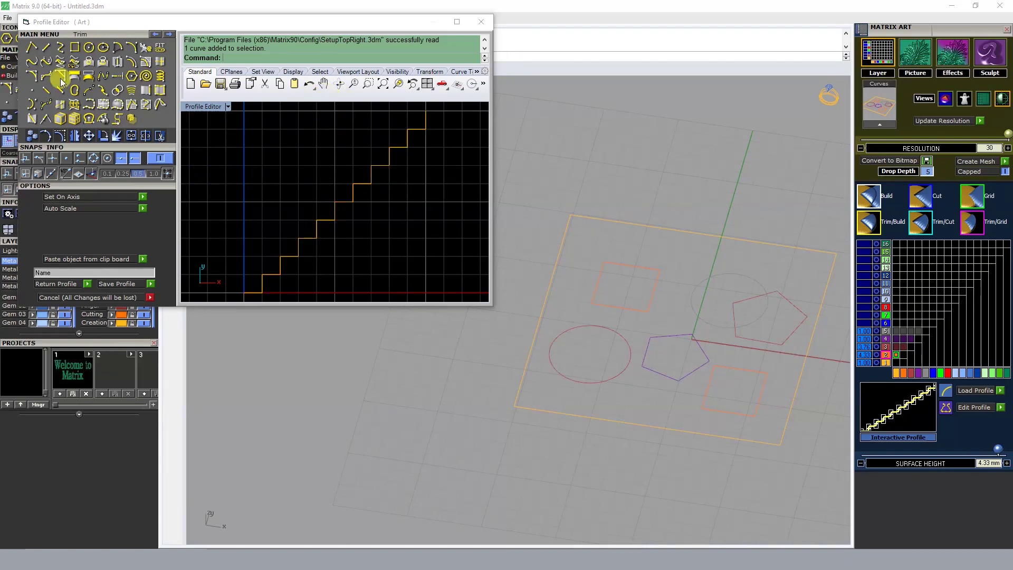
Draw a new four-step staircase polyline profile over the old curve.
{"action": "left_click", "coordinate": [36, 49]}
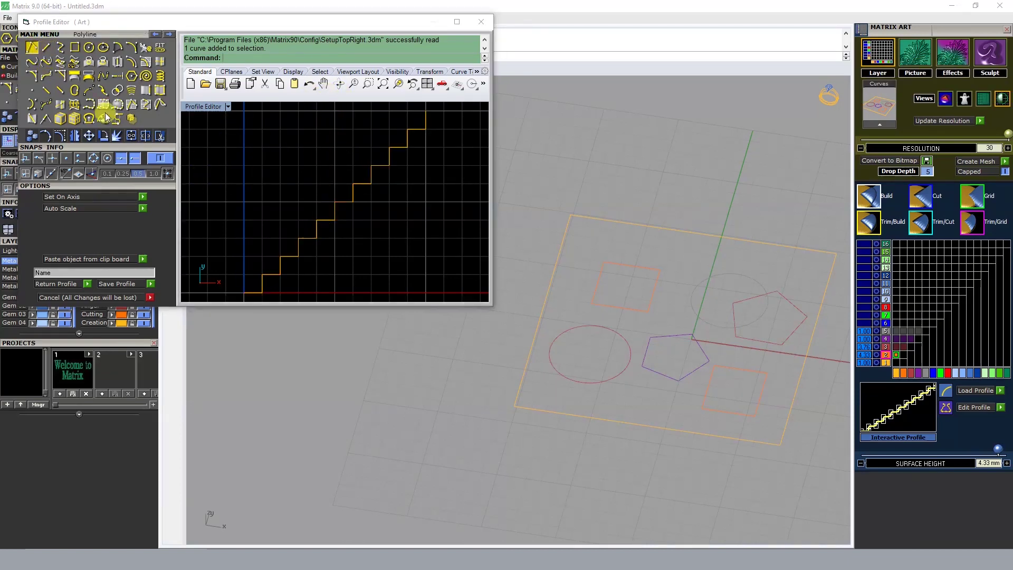
{"action": "left_click", "coordinate": [244, 292]}
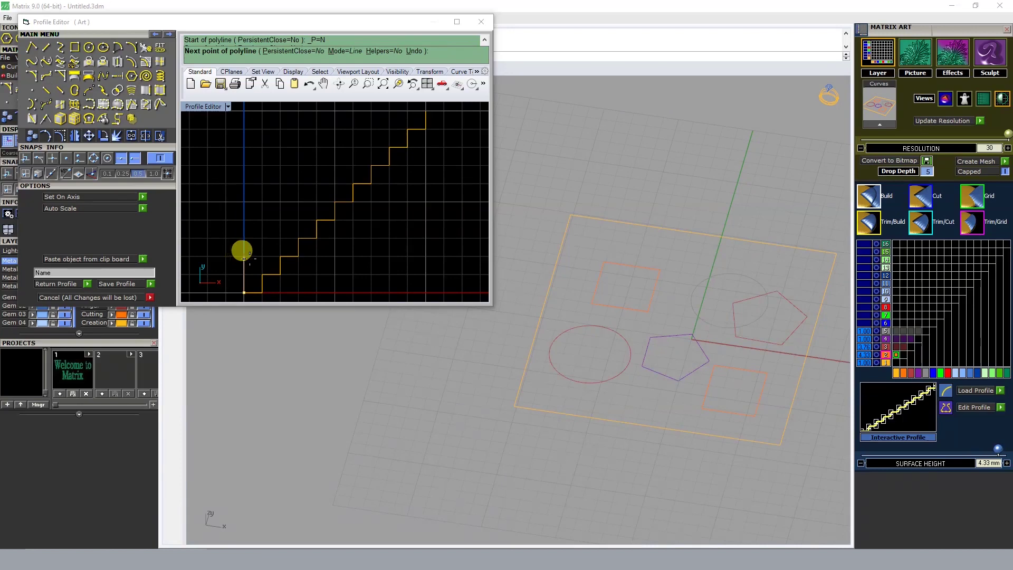
{"action": "left_click", "coordinate": [244, 257]}
{"action": "left_click", "coordinate": [298, 256]}
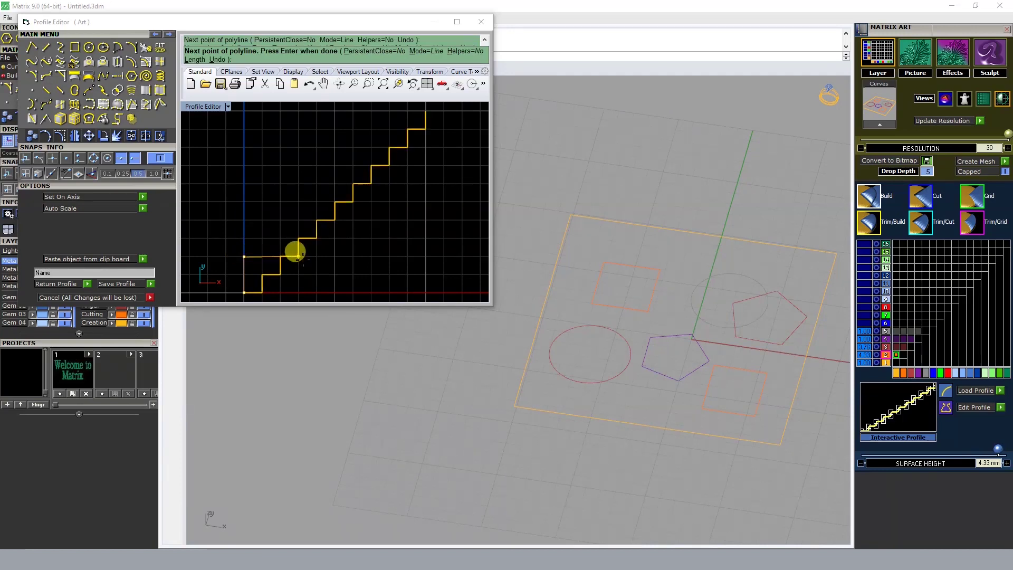
{"action": "left_click", "coordinate": [299, 220]}
{"action": "left_click", "coordinate": [336, 220]}
{"action": "left_click", "coordinate": [335, 185]}
{"action": "left_click", "coordinate": [371, 184]}
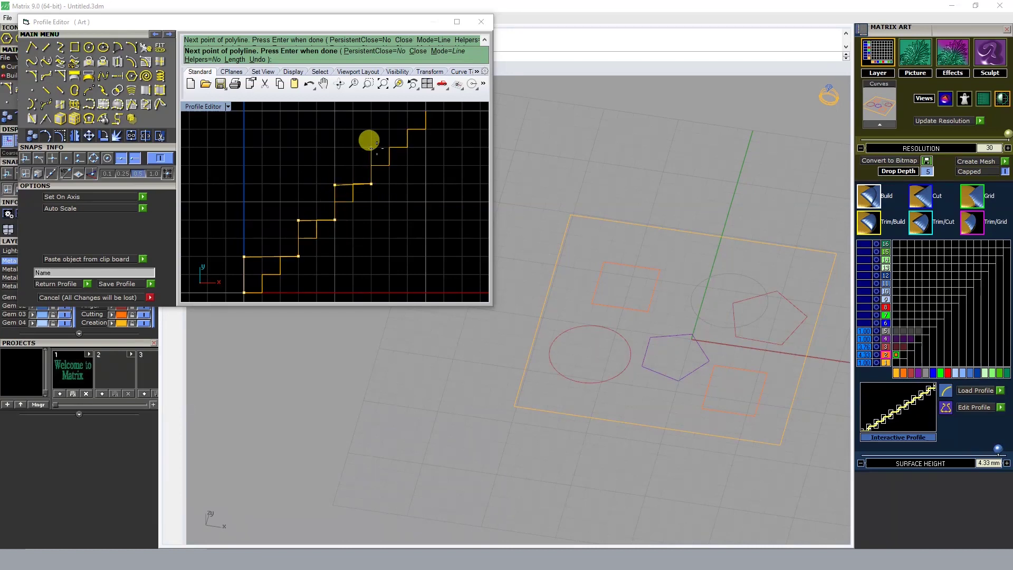
{"action": "left_click", "coordinate": [372, 148]}
{"action": "left_click", "coordinate": [408, 148]}
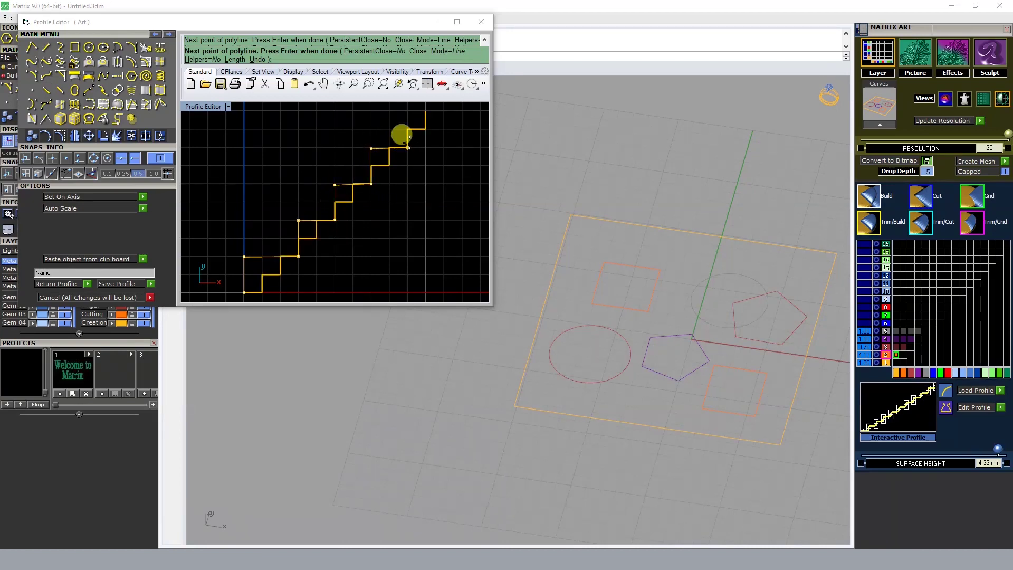
{"action": "left_click", "coordinate": [408, 109]}
{"action": "key", "text": "Return"}
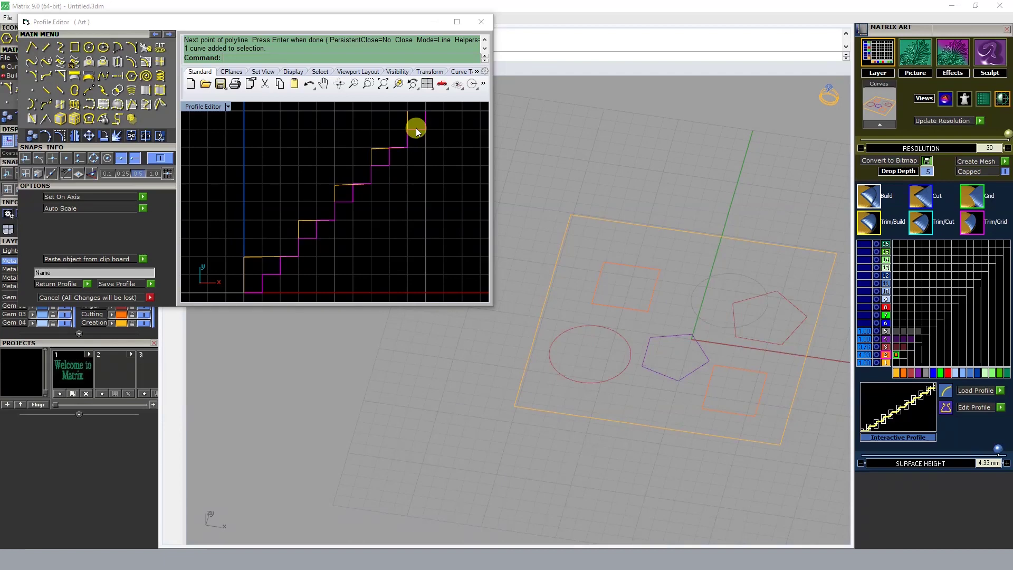
Delete the old magenta stepped curve and begin saving the profile.
{"action": "key", "text": "Delete"}
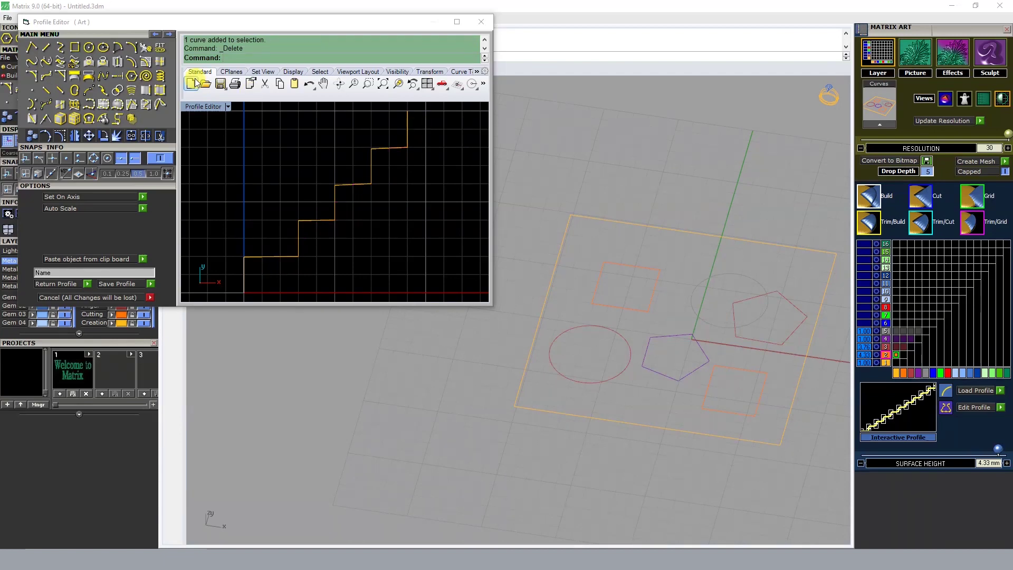
{"action": "left_click", "coordinate": [227, 90]}
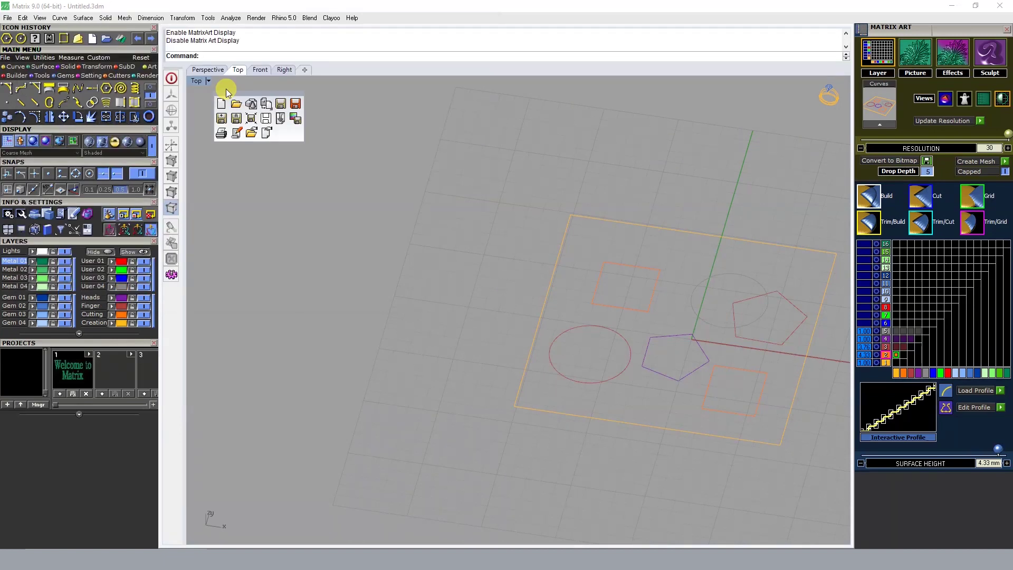
{"action": "left_click", "coordinate": [296, 105]}
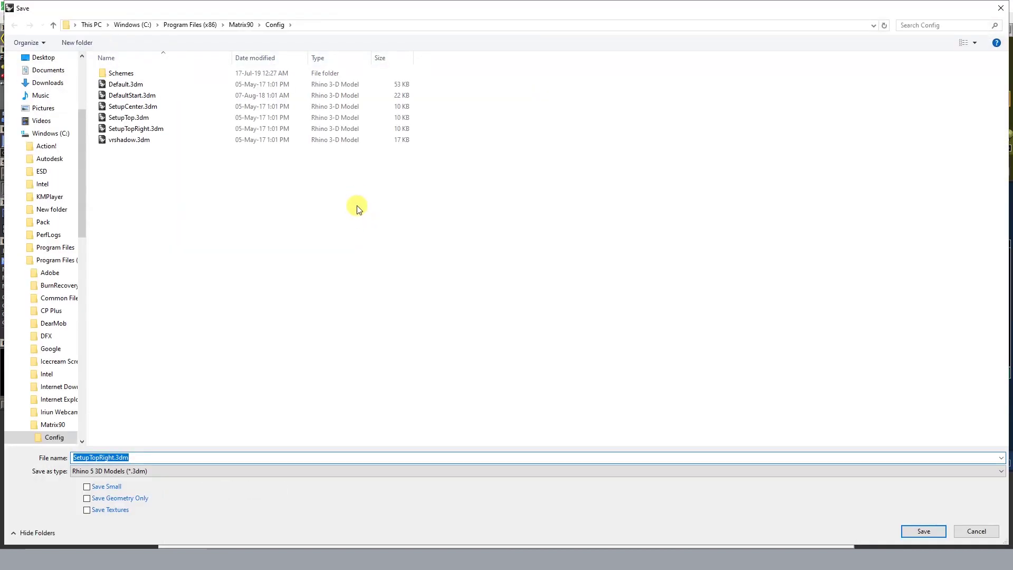
Save the profile as new1 in the Matrix90\Defaults\Styles folder.
{"action": "left_click", "coordinate": [127, 457]}
{"action": "type", "text": "-1"}
{"action": "left_click", "coordinate": [239, 25]}
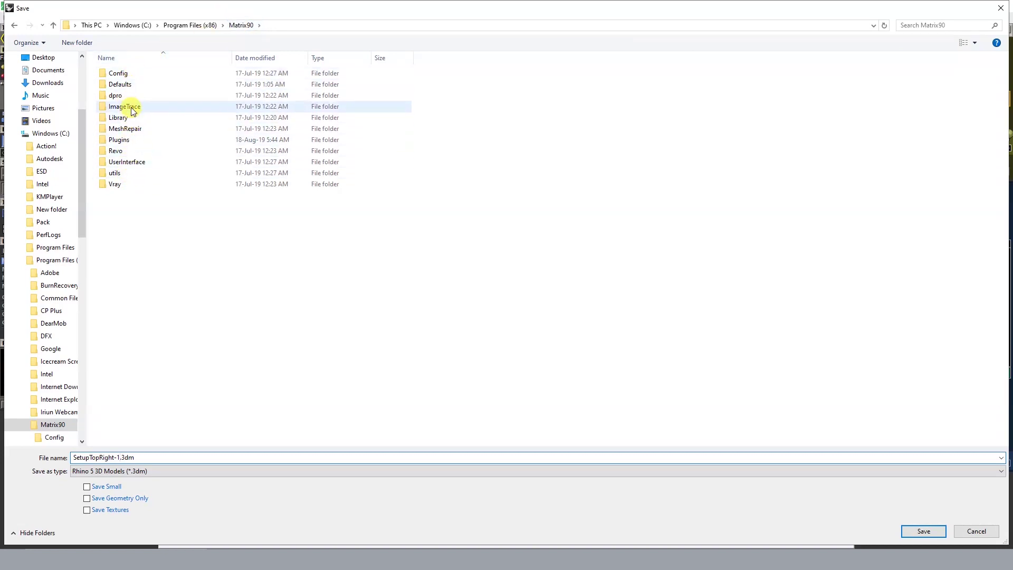
{"action": "double_click", "coordinate": [134, 84]}
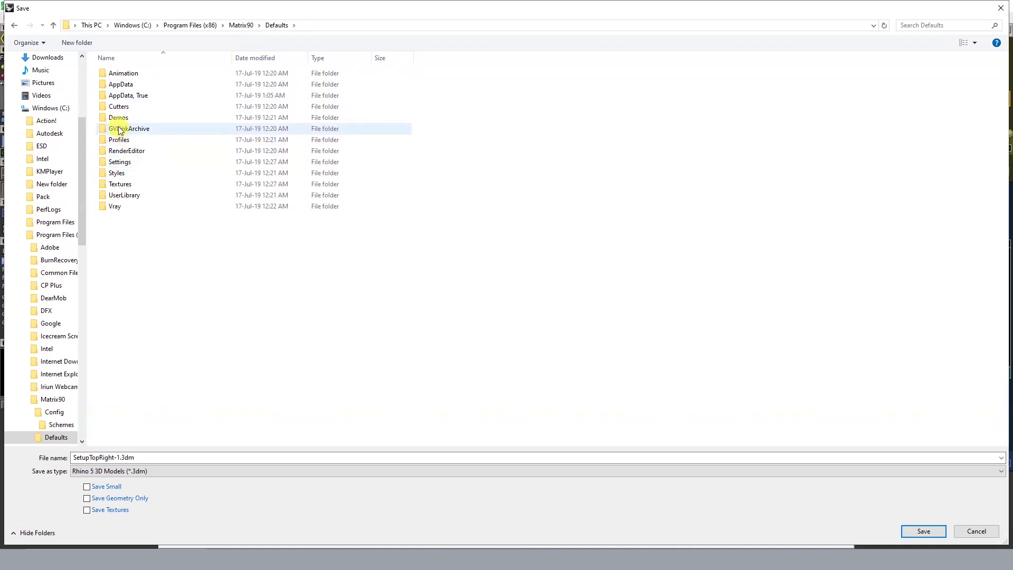
{"action": "left_click", "coordinate": [133, 198]}
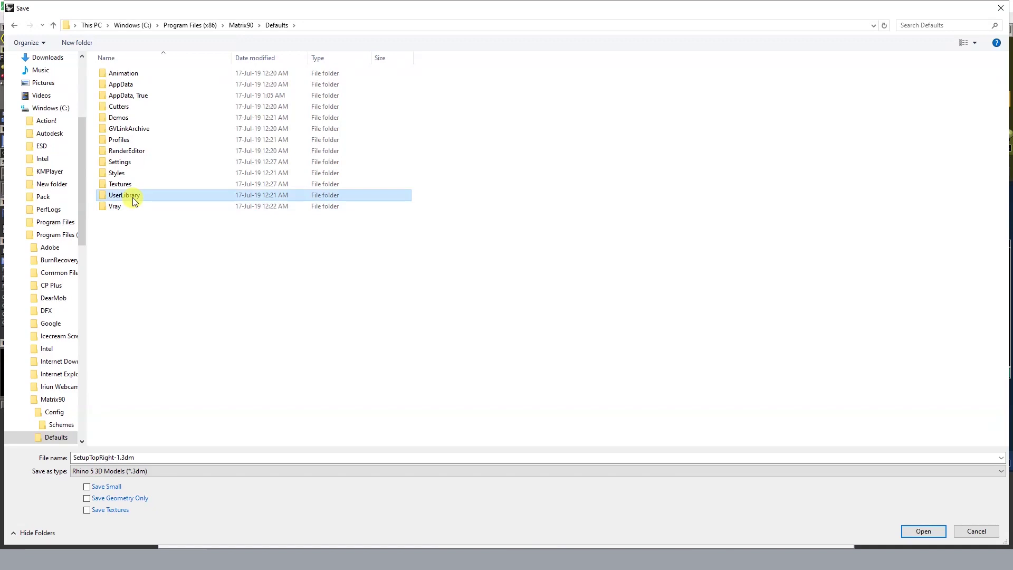
{"action": "double_click", "coordinate": [133, 198]}
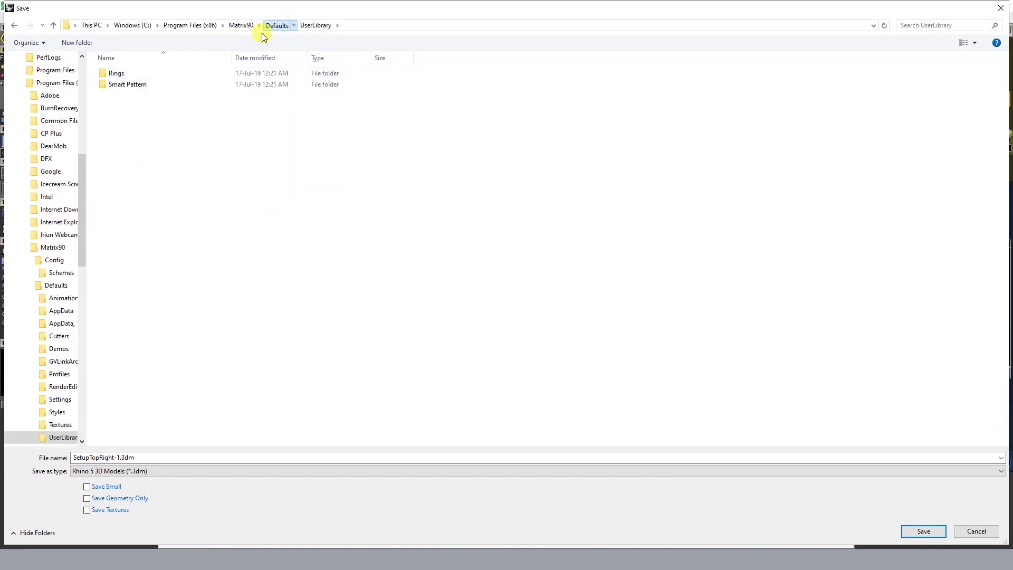
{"action": "left_click", "coordinate": [276, 25]}
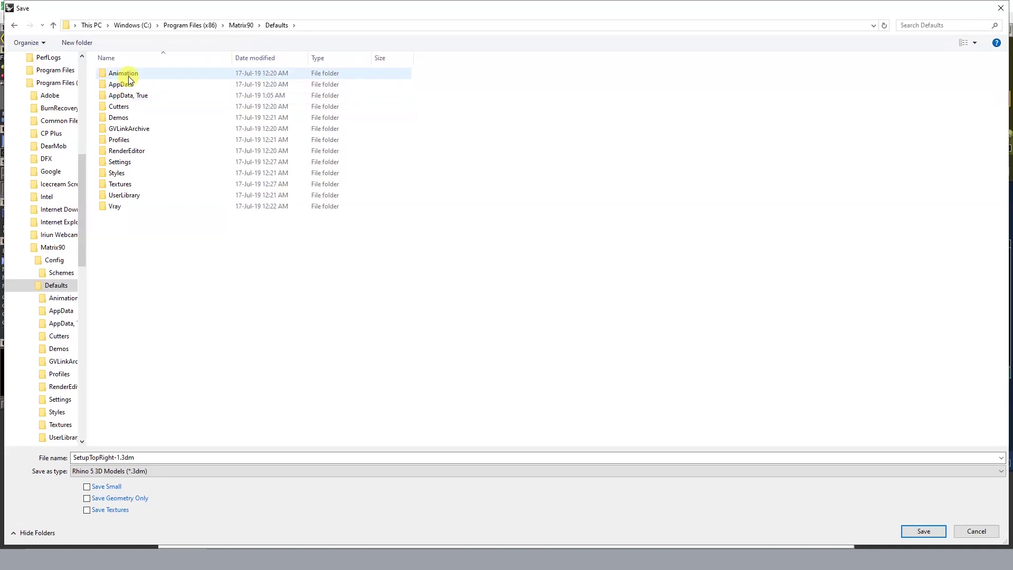
{"action": "double_click", "coordinate": [135, 173]}
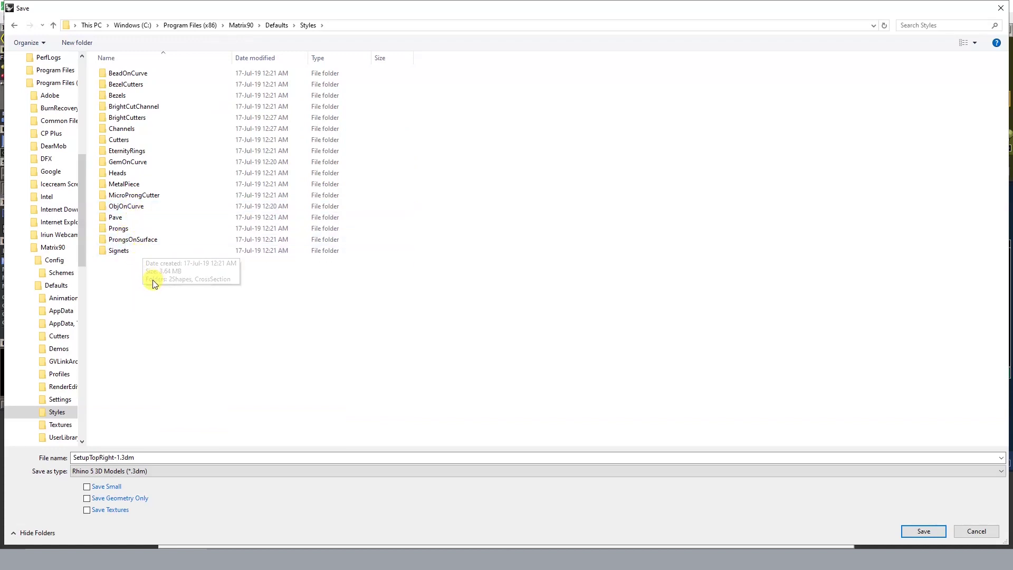
{"action": "double_click", "coordinate": [177, 457]}
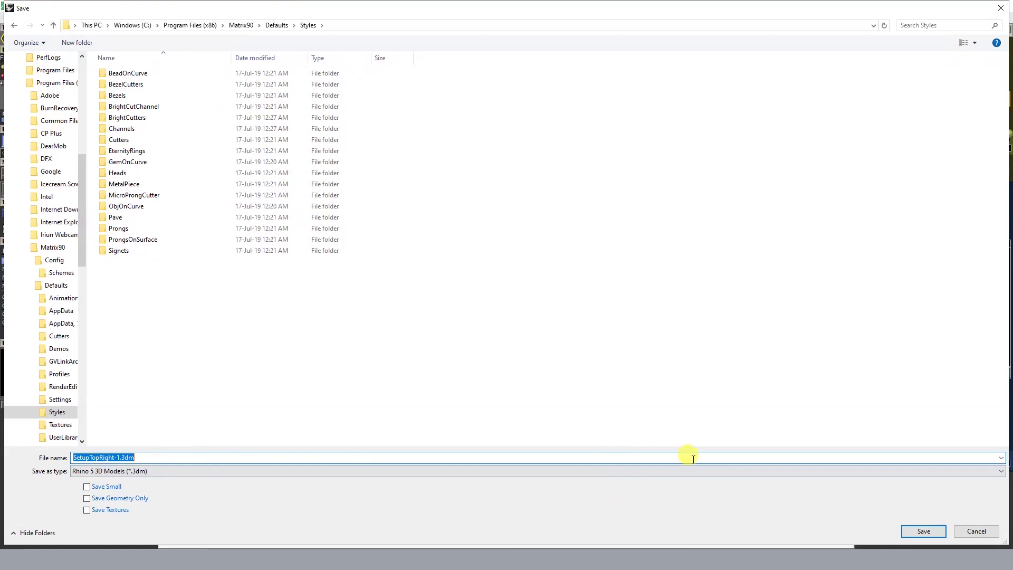
{"action": "type", "text": "new1"}
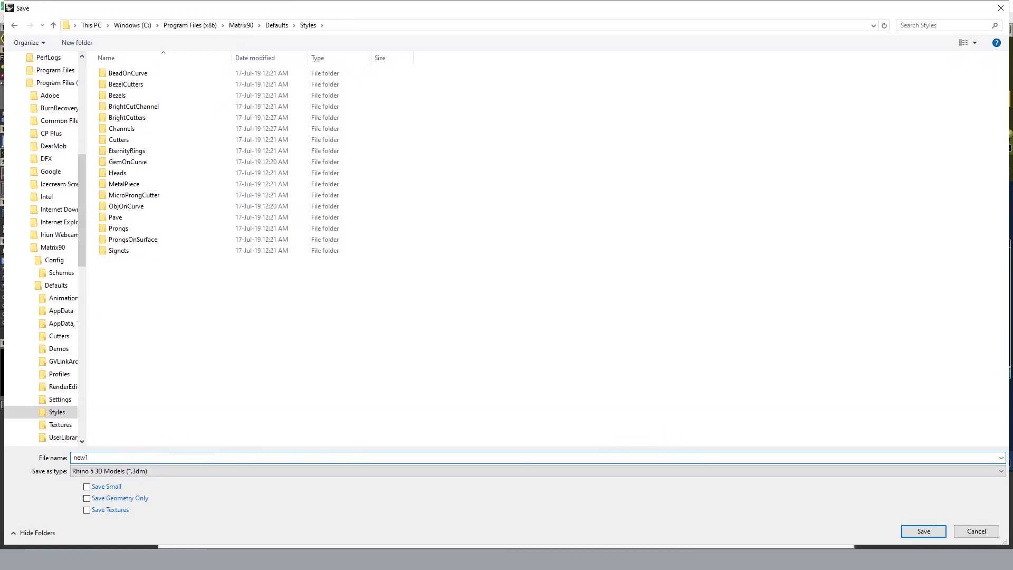
{"action": "key", "text": "Return"}
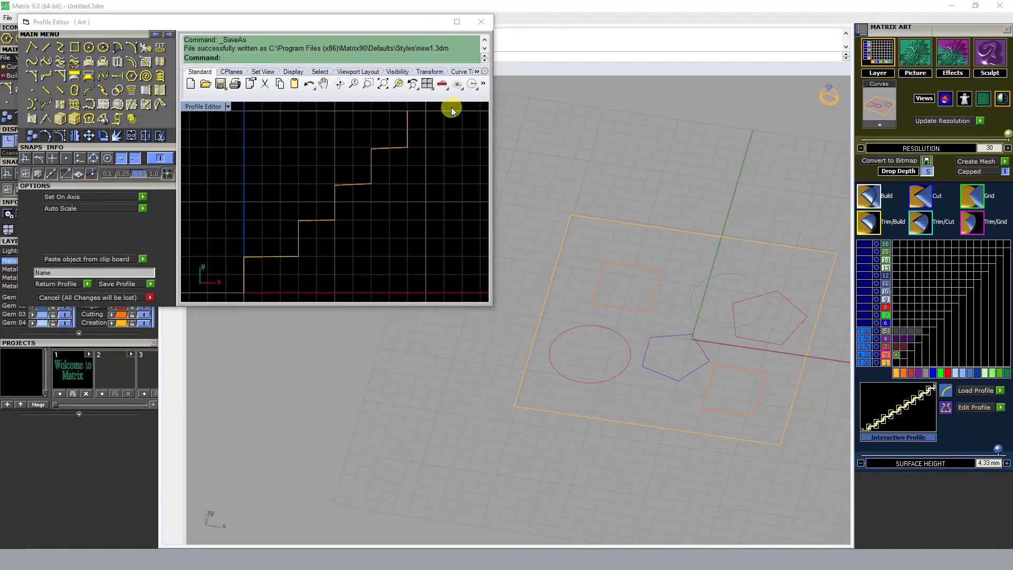
Return the staircase profile to the squares and lower their surface height to 2.3 mm.
{"action": "left_click", "coordinate": [480, 22]}
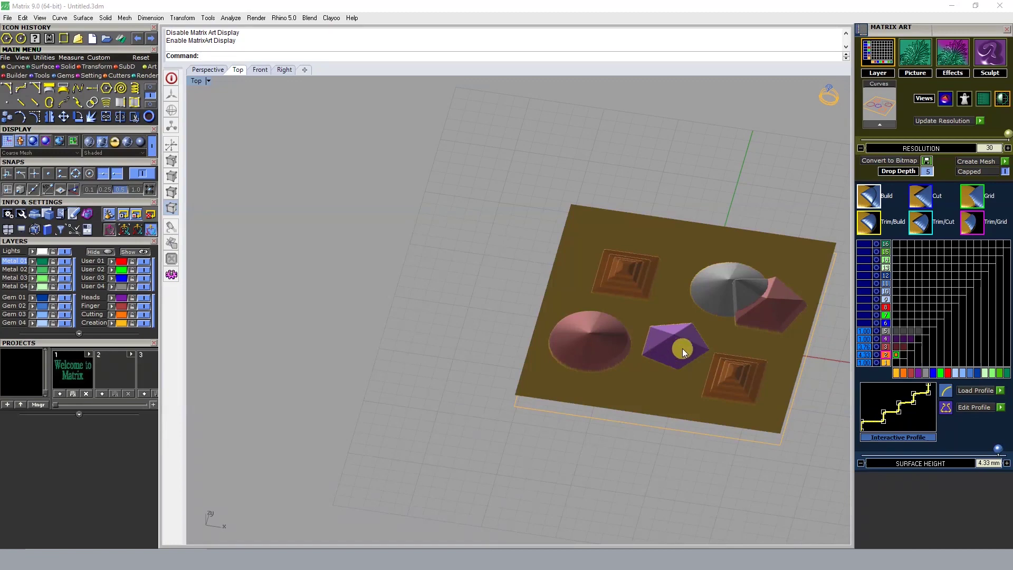
{"action": "scroll", "coordinate": [753, 389], "scroll_direction": "up", "scroll_amount": 3}
{"action": "scroll", "coordinate": [729, 382], "scroll_direction": "up", "scroll_amount": 3}
{"action": "scroll", "coordinate": [739, 349], "scroll_direction": "up", "scroll_amount": 2}
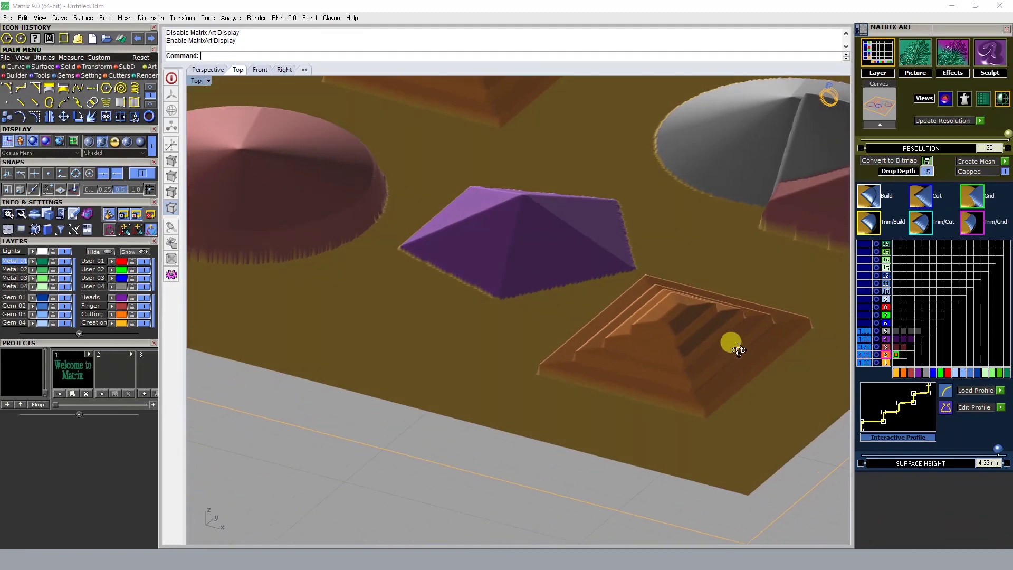
{"action": "mouse_move", "coordinate": [1000, 450]}
{"action": "left_mouse_down"}
{"action": "mouse_move", "coordinate": [946, 447]}
{"action": "mouse_move", "coordinate": [974, 448]}
{"action": "mouse_move", "coordinate": [965, 449]}
{"action": "left_mouse_up"}
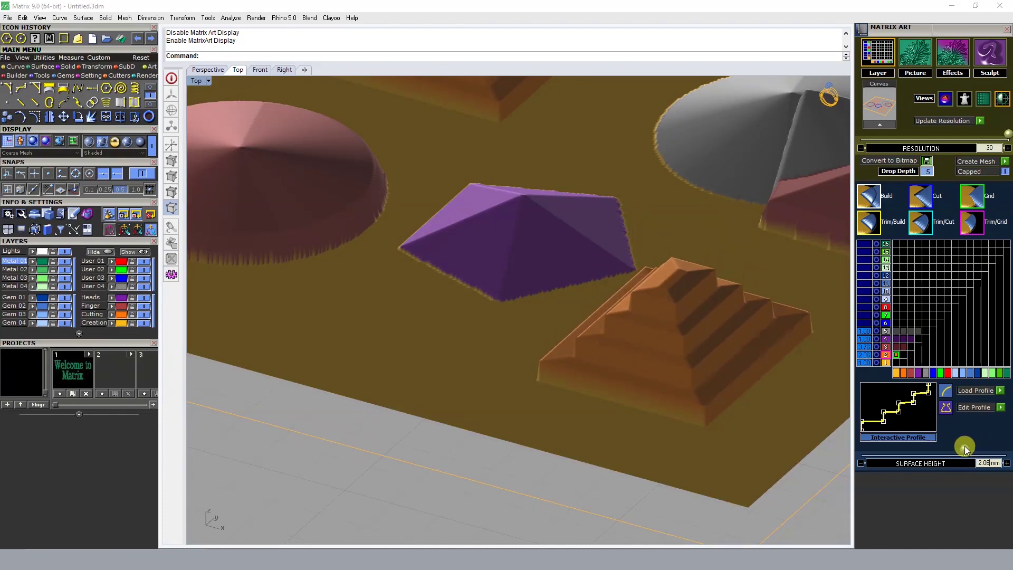
{"action": "scroll", "coordinate": [480, 409], "scroll_direction": "down", "scroll_amount": 5}
{"action": "mouse_move", "coordinate": [481, 410]}
{"action": "right_mouse_down"}
{"action": "mouse_move", "coordinate": [516, 314]}
{"action": "mouse_move", "coordinate": [792, 445]}
{"action": "right_mouse_up"}
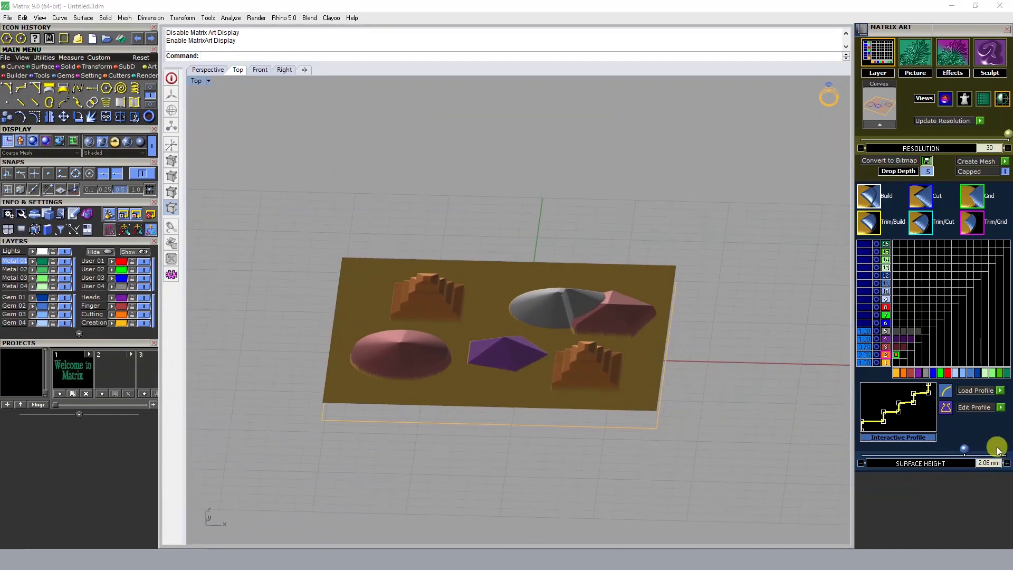
{"action": "mouse_move", "coordinate": [965, 448]}
{"action": "left_mouse_down"}
{"action": "mouse_move", "coordinate": [980, 449]}
{"action": "mouse_move", "coordinate": [967, 451]}
{"action": "left_mouse_up"}
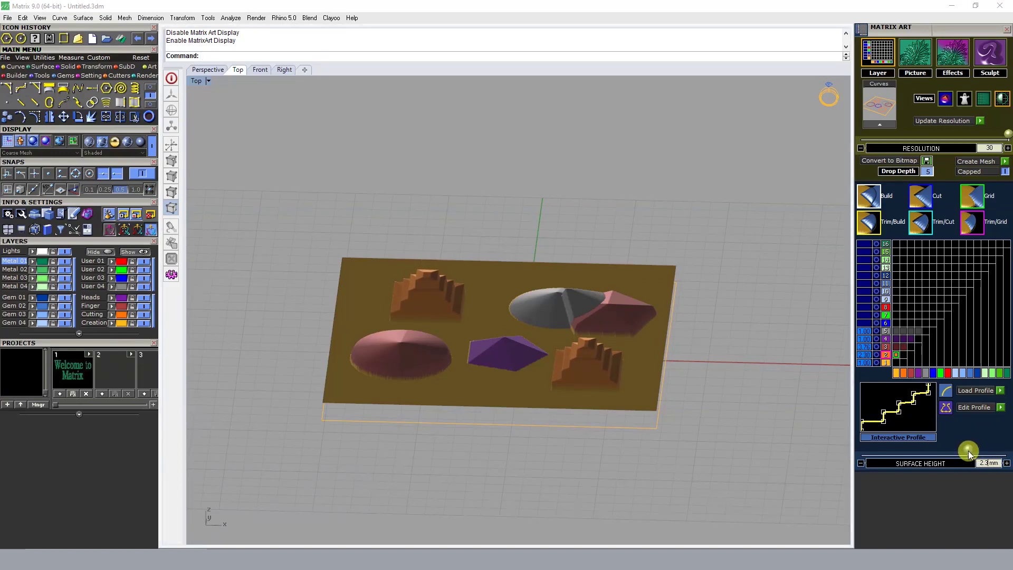
{"action": "scroll", "coordinate": [551, 305], "scroll_direction": "up", "scroll_amount": 2}
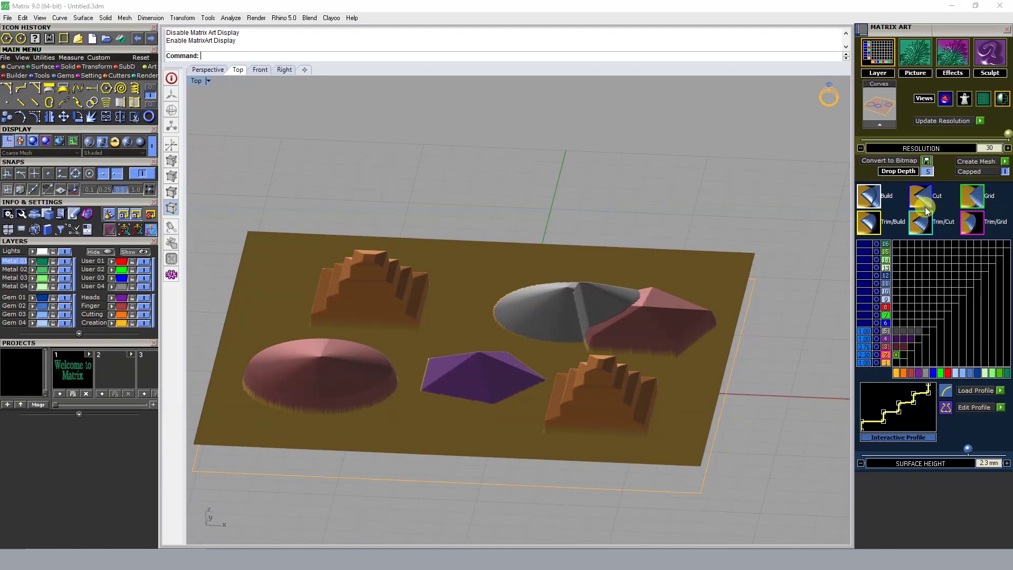
{"action": "left_click", "coordinate": [896, 355]}
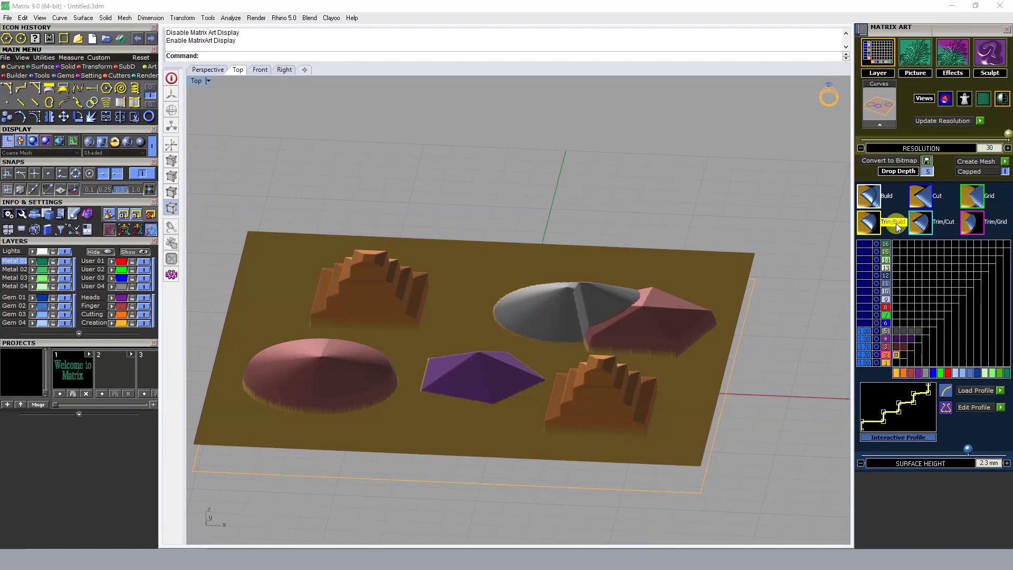
Try the Trim/Cut style on the stepped squares and orbit to inspect the result.
{"action": "left_click", "coordinate": [897, 356]}
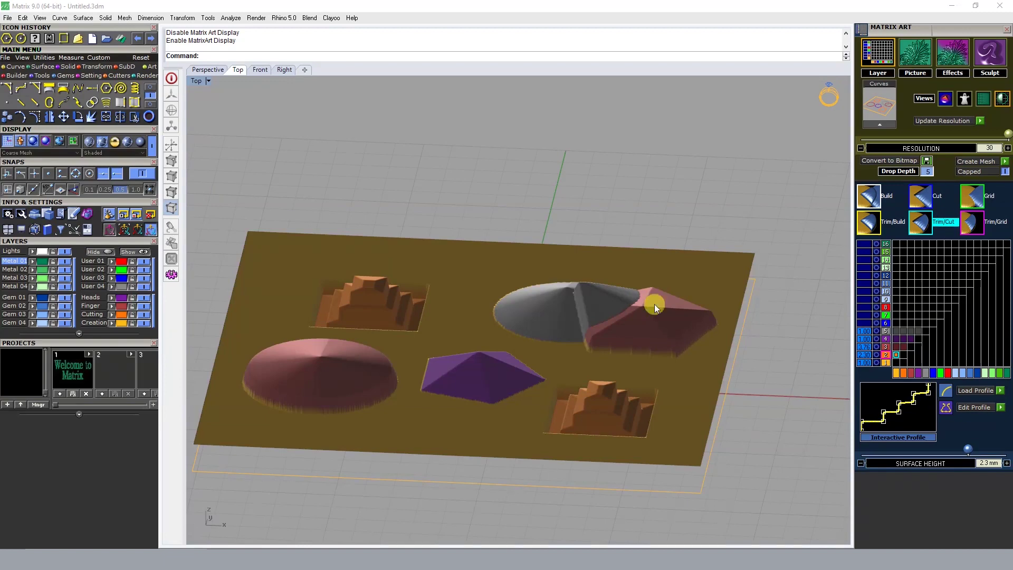
{"action": "mouse_move", "coordinate": [592, 440]}
{"action": "right_mouse_down"}
{"action": "mouse_move", "coordinate": [503, 433]}
{"action": "mouse_move", "coordinate": [464, 459]}
{"action": "right_mouse_up"}
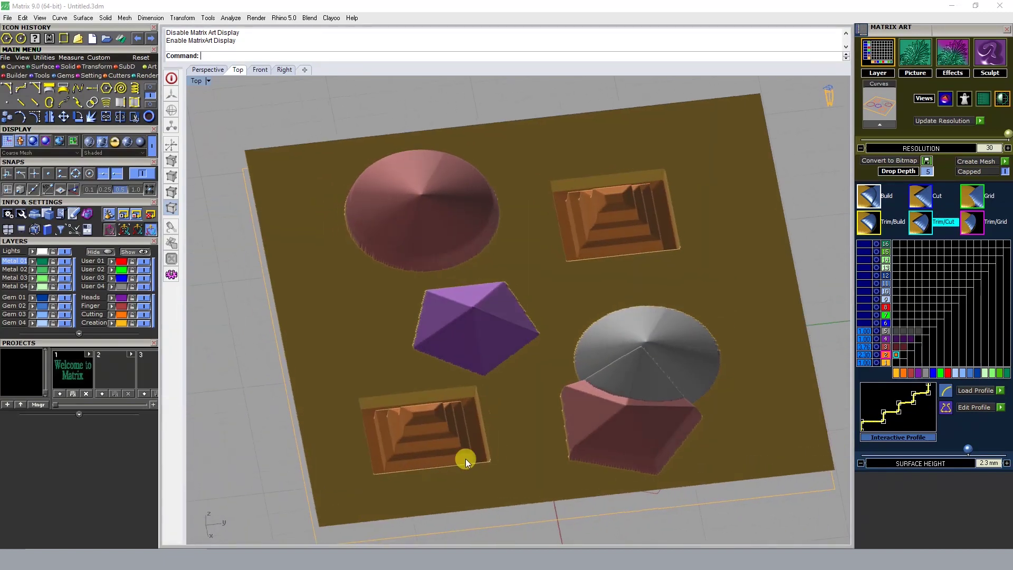
{"action": "scroll", "coordinate": [491, 389], "scroll_direction": "up", "scroll_amount": 3}
{"action": "mouse_move", "coordinate": [491, 389]}
{"action": "right_mouse_down"}
{"action": "mouse_move", "coordinate": [482, 364]}
{"action": "mouse_move", "coordinate": [489, 407]}
{"action": "mouse_move", "coordinate": [673, 417]}
{"action": "right_mouse_up"}
{"action": "scroll", "coordinate": [489, 408], "scroll_direction": "down", "scroll_amount": 3}
Apply Trim/Grid to the stepped squares and select the lower-right square's outline.
{"action": "left_click", "coordinate": [895, 343]}
{"action": "left_click", "coordinate": [1006, 221]}
{"action": "mouse_move", "coordinate": [511, 401]}
{"action": "right_mouse_down"}
{"action": "mouse_move", "coordinate": [515, 339]}
{"action": "mouse_move", "coordinate": [525, 344]}
{"action": "right_mouse_up"}
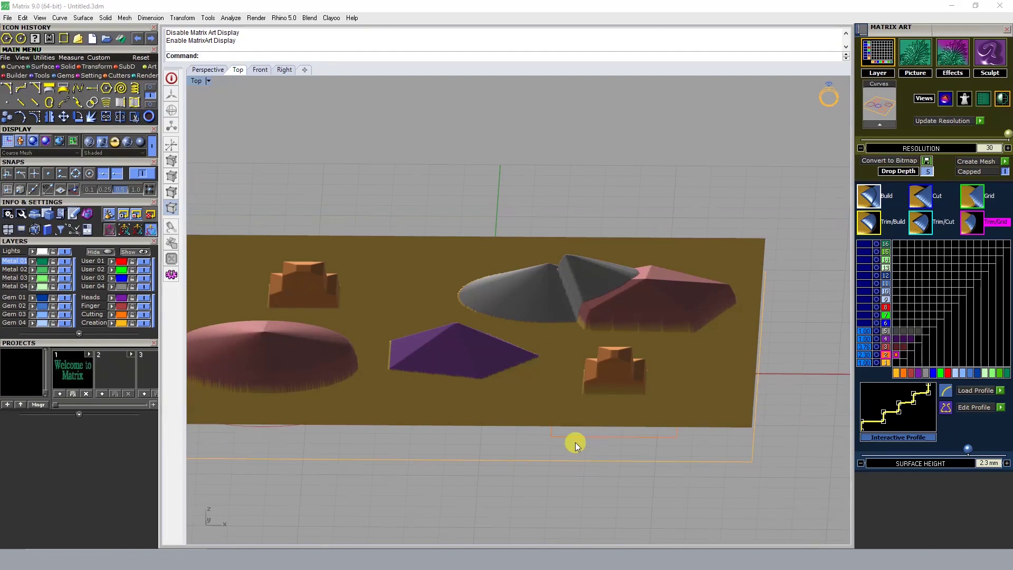
{"action": "right_click_drag", "start_coordinate": [575, 442], "coordinate": [571, 426]}
{"action": "left_click", "coordinate": [571, 425]}
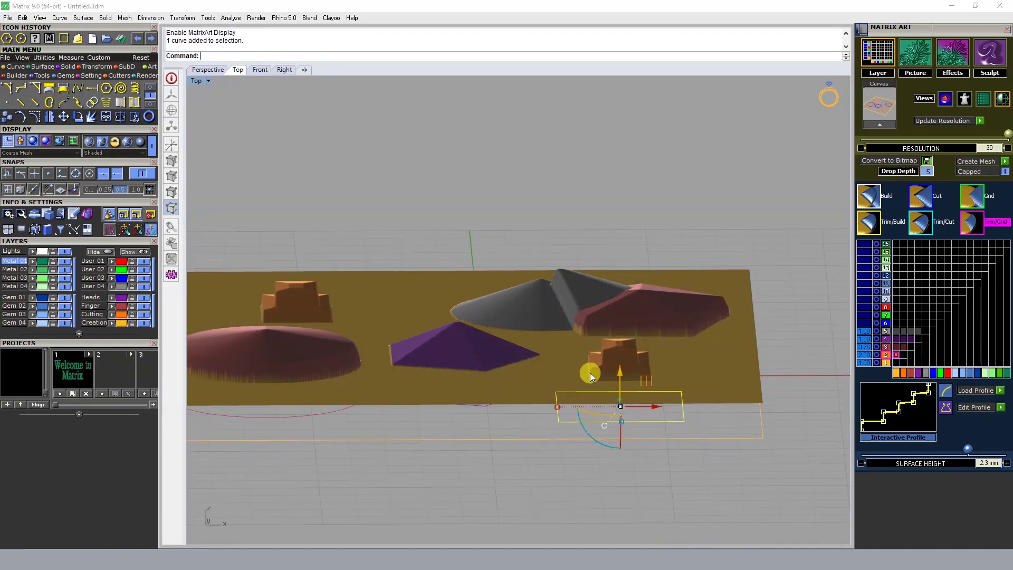
Cycle the stepped squares through cut, grid and trimmed modes, ending in full build.
{"action": "left_click", "coordinate": [877, 197]}
{"action": "left_click", "coordinate": [897, 354]}
{"action": "right_click_drag", "start_coordinate": [515, 323], "coordinate": [562, 398]}
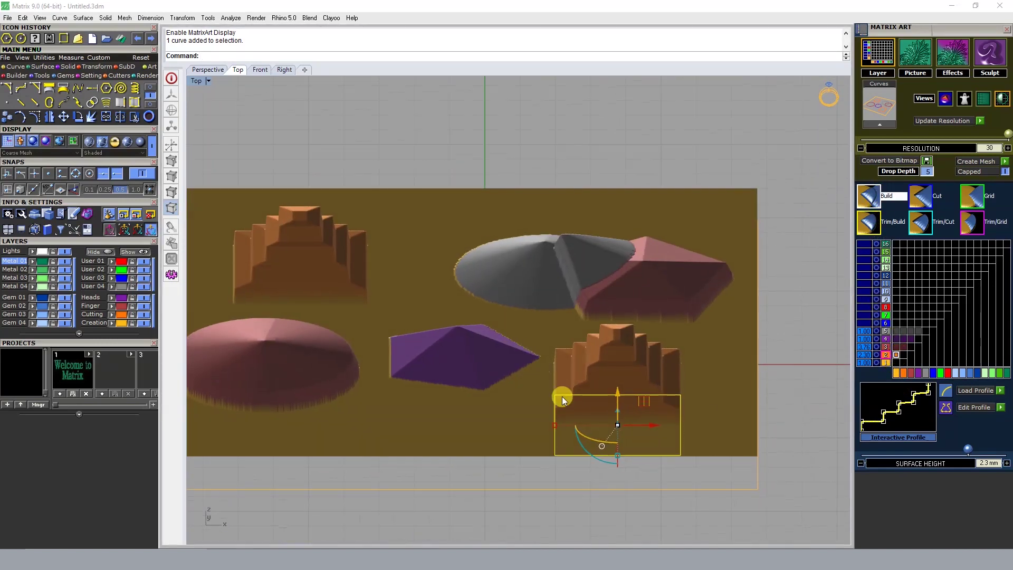
{"action": "right_click_drag", "start_coordinate": [552, 335], "coordinate": [594, 417]}
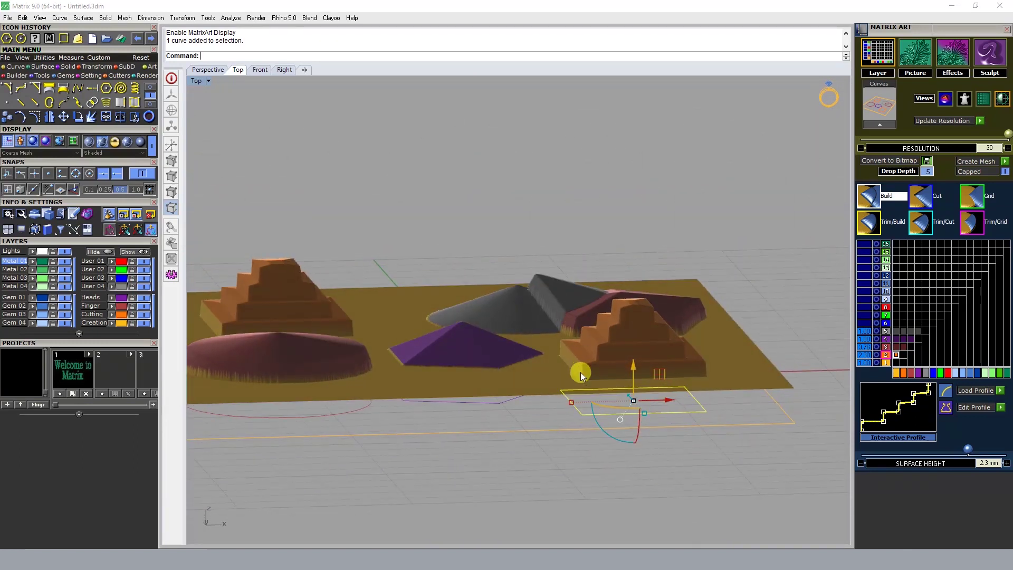
{"action": "left_click", "coordinate": [896, 356]}
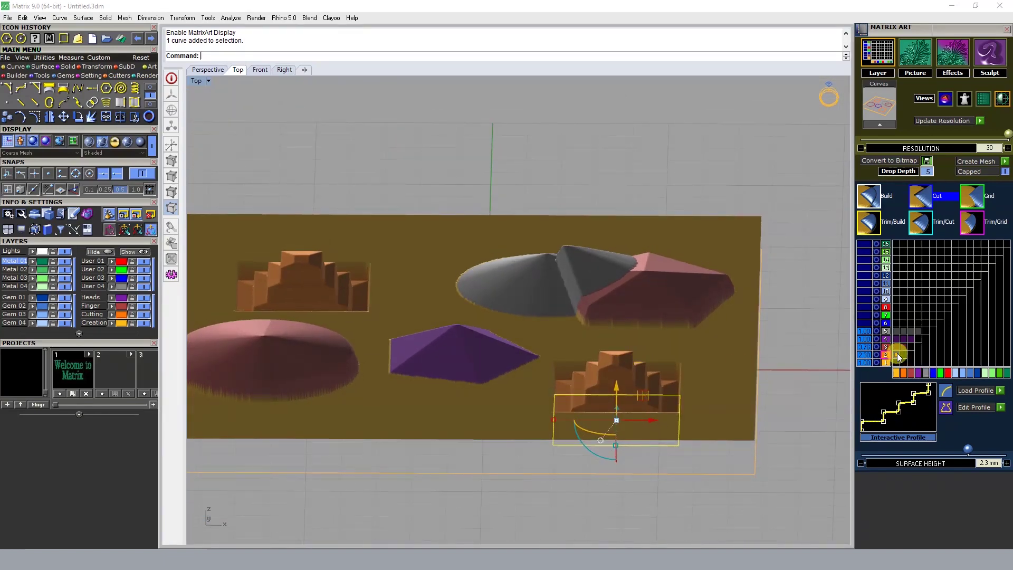
{"action": "left_click", "coordinate": [897, 354]}
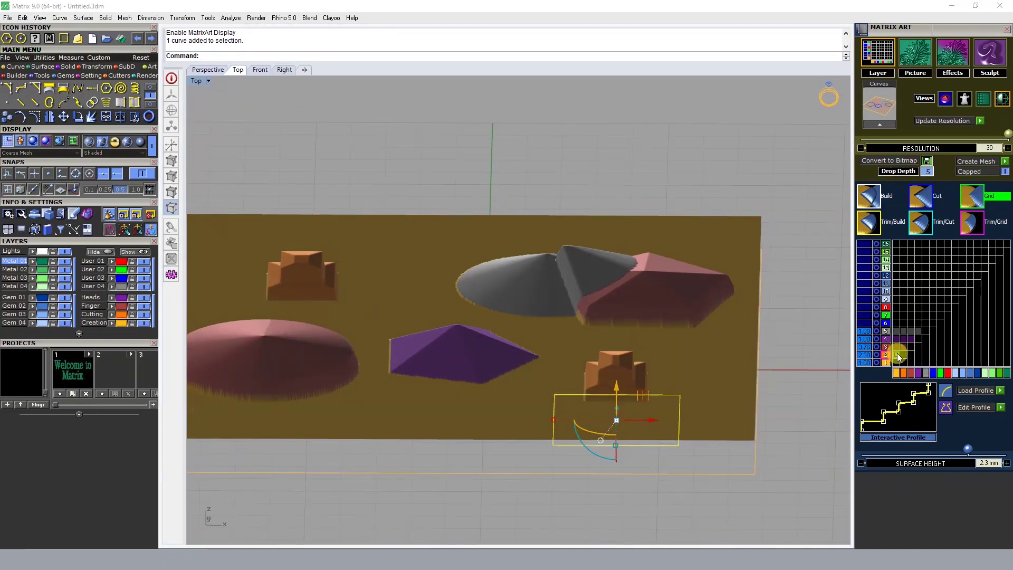
{"action": "left_click", "coordinate": [897, 353]}
{"action": "left_click", "coordinate": [898, 353]}
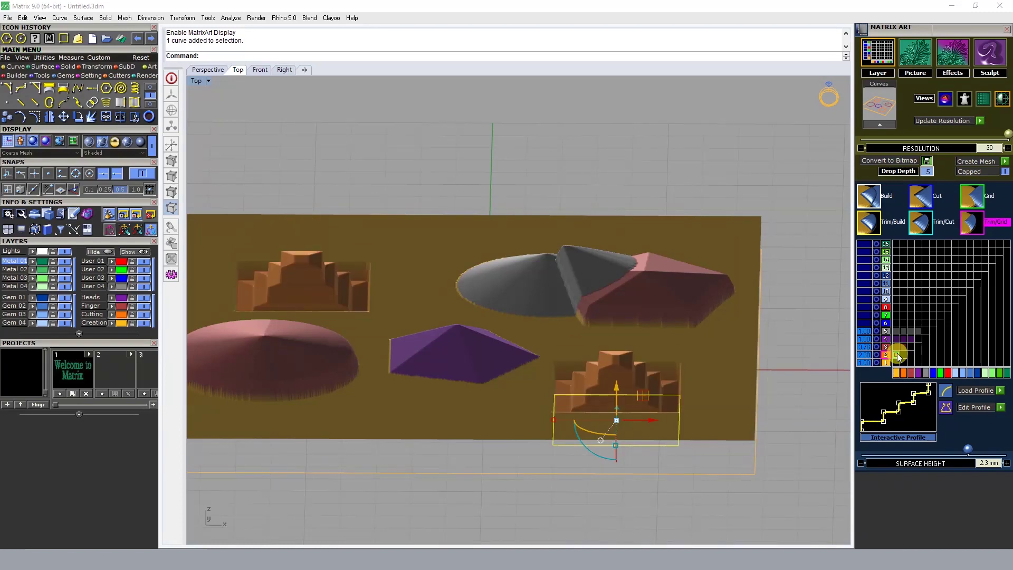
{"action": "left_click", "coordinate": [898, 353]}
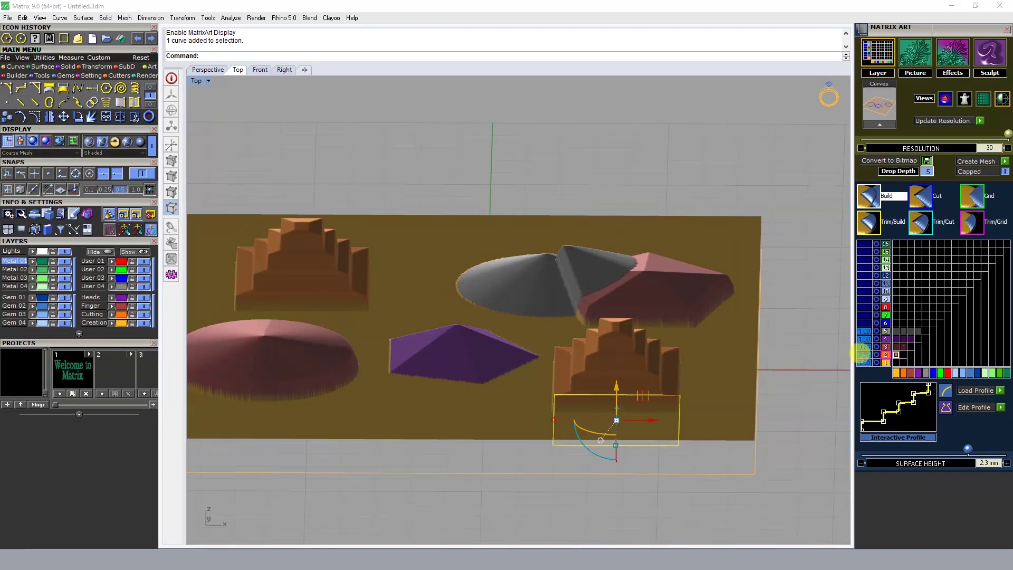
{"action": "right_click_drag", "start_coordinate": [653, 345], "coordinate": [678, 400]}
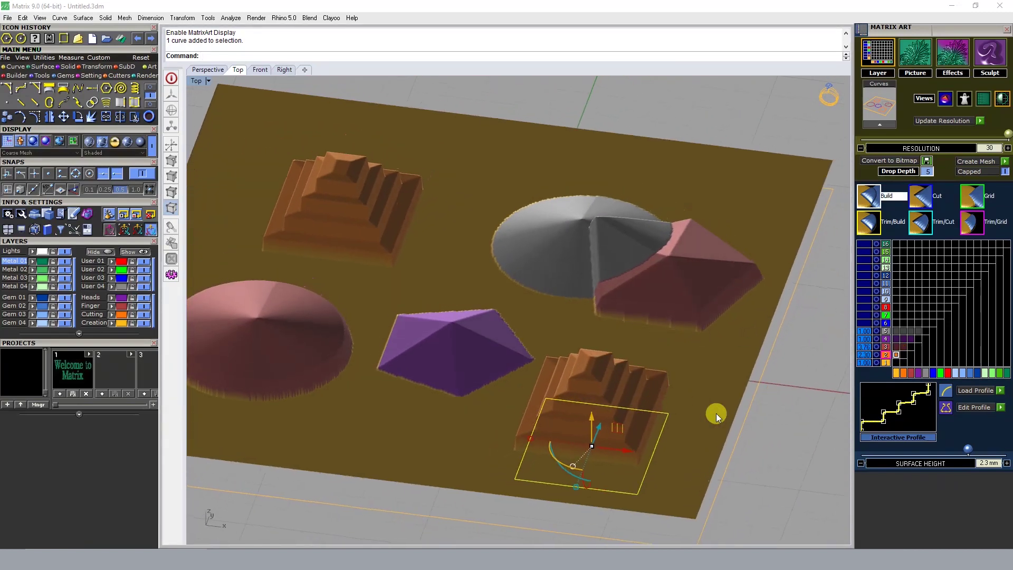
Deselect the pyramid, view from above, and select the 3.76 mm MatrixArt layer.
{"action": "left_click", "coordinate": [808, 426]}
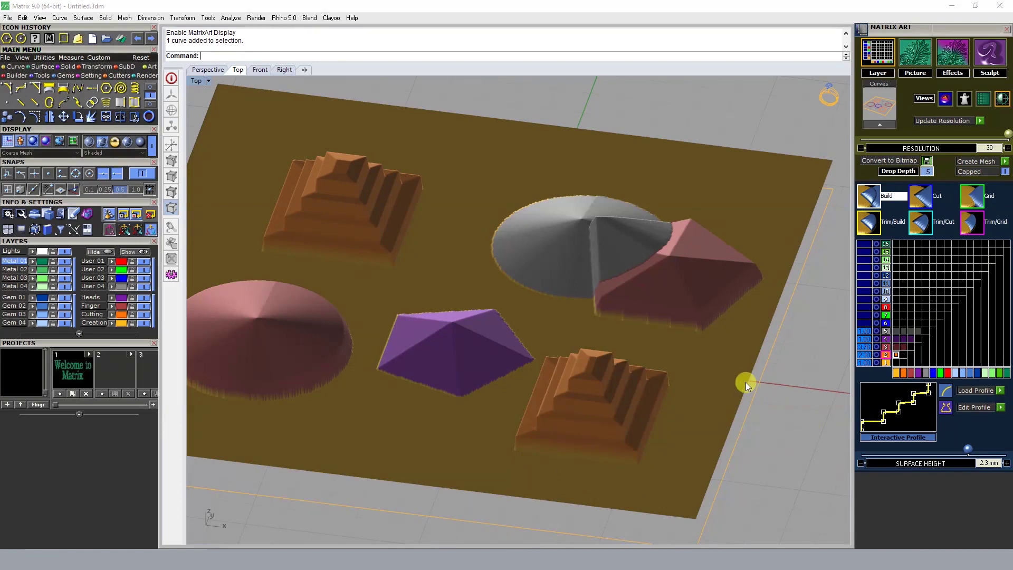
{"action": "right_click_drag", "start_coordinate": [645, 388], "coordinate": [682, 398]}
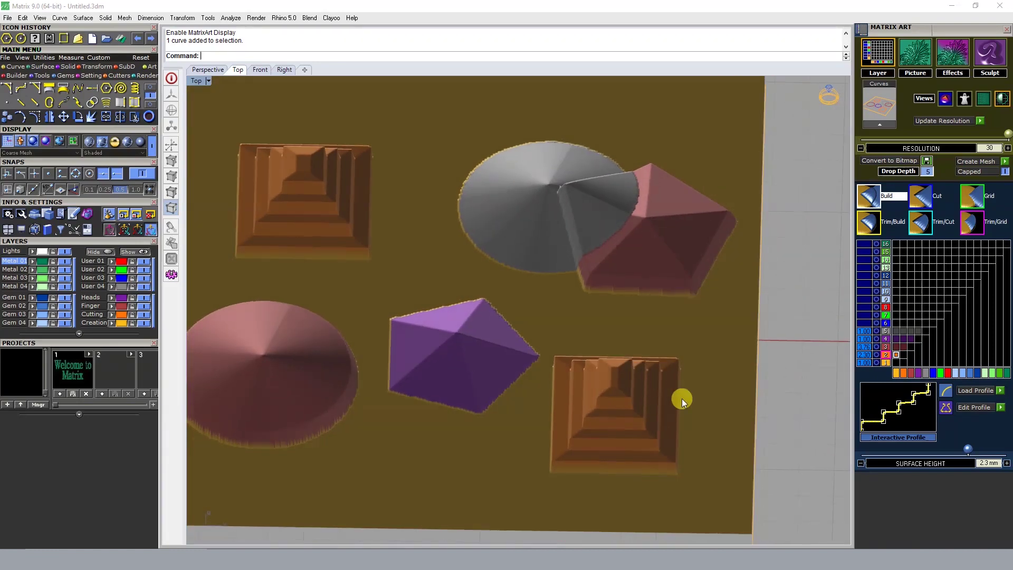
{"action": "left_click", "coordinate": [899, 347]}
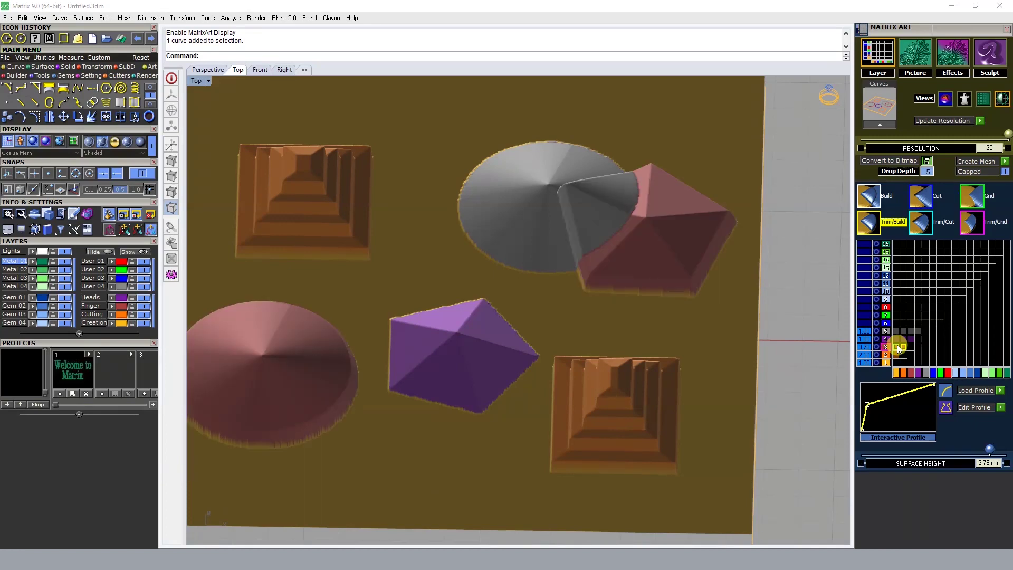
Try the pink dome and pyramid as Trim/Cut, Cut and Grid, then return them to Build.
{"action": "mouse_move", "coordinate": [516, 280]}
{"action": "right_mouse_down"}
{"action": "mouse_move", "coordinate": [602, 298]}
{"action": "mouse_move", "coordinate": [717, 362]}
{"action": "mouse_move", "coordinate": [737, 344]}
{"action": "mouse_move", "coordinate": [609, 301]}
{"action": "right_mouse_up"}
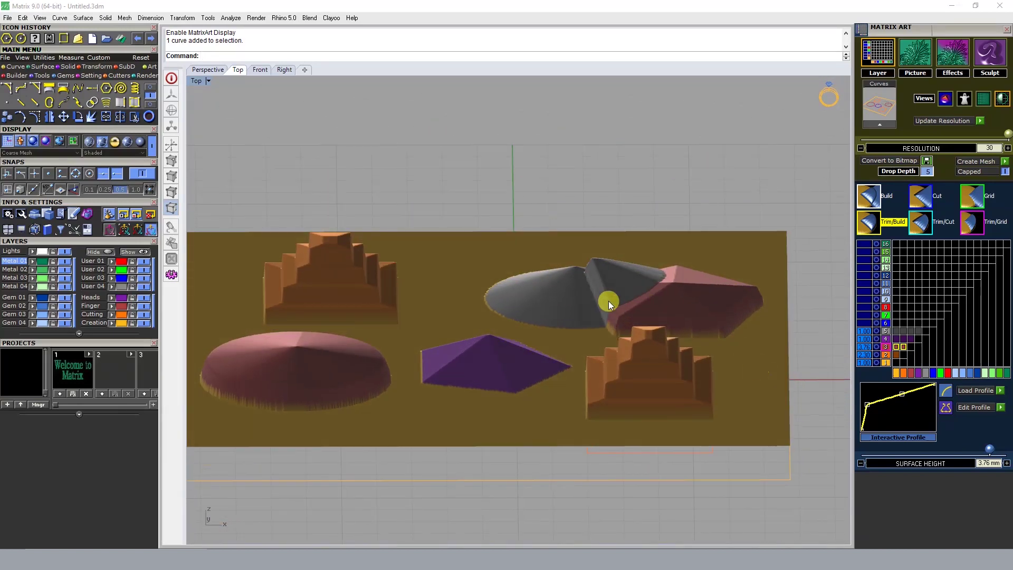
{"action": "left_click", "coordinate": [905, 347]}
{"action": "left_click", "coordinate": [905, 350]}
{"action": "left_click", "coordinate": [906, 350]}
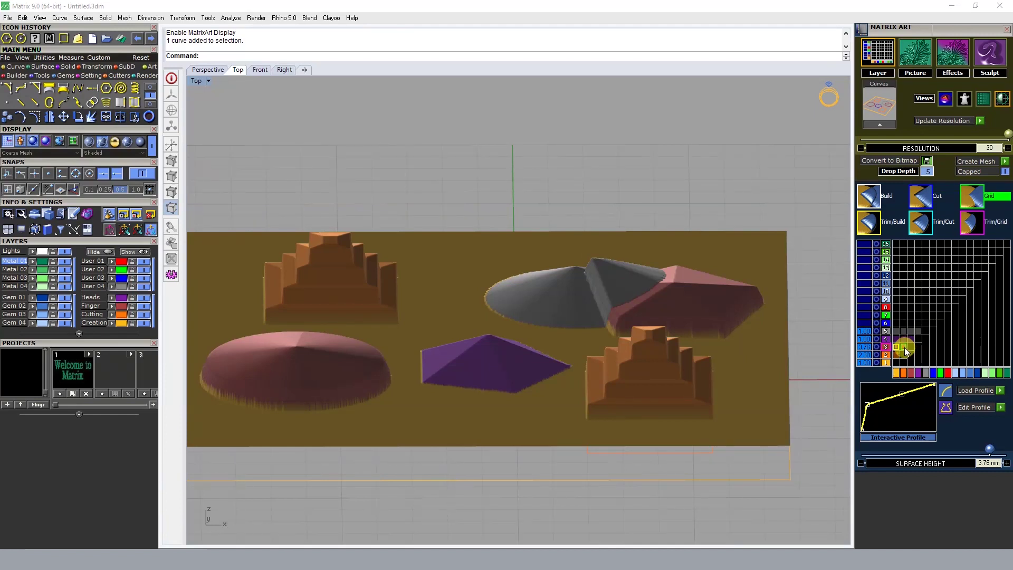
{"action": "left_click", "coordinate": [899, 349]}
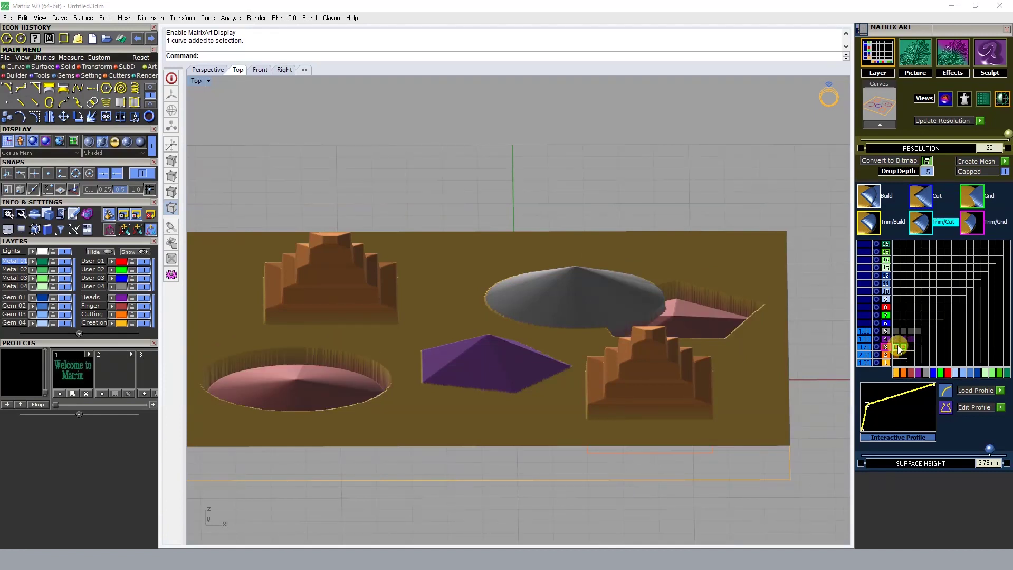
{"action": "left_click", "coordinate": [899, 348]}
{"action": "left_click", "coordinate": [899, 348]}
{"action": "left_click", "coordinate": [899, 349]}
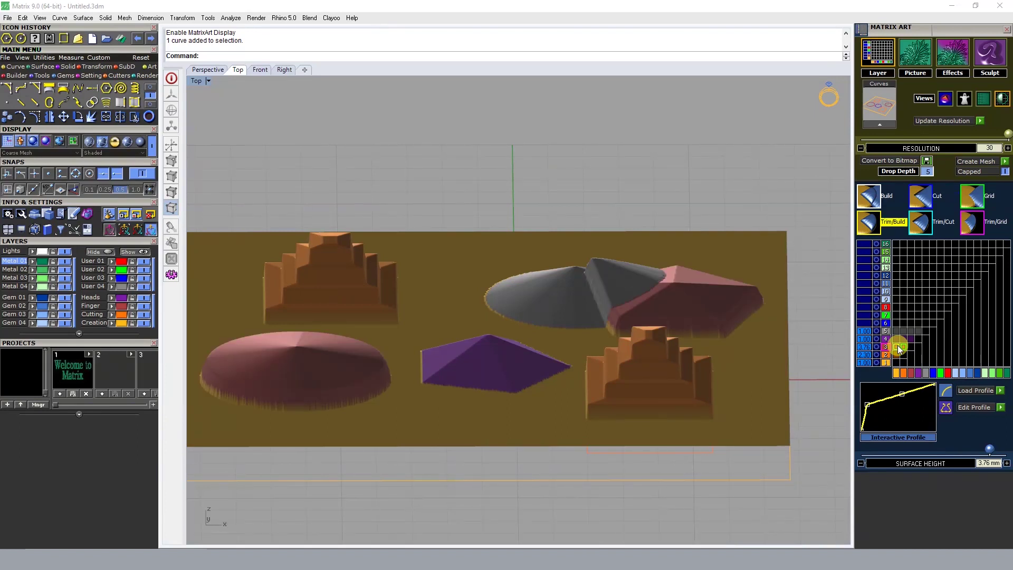
Lower the pink layer's surface height to 1.88 mm, briefly recessing then raising the shapes again.
{"action": "mouse_move", "coordinate": [989, 449]}
{"action": "left_mouse_down"}
{"action": "mouse_move", "coordinate": [959, 447]}
{"action": "mouse_move", "coordinate": [997, 445]}
{"action": "mouse_move", "coordinate": [942, 450]}
{"action": "mouse_move", "coordinate": [978, 447]}
{"action": "mouse_move", "coordinate": [962, 448]}
{"action": "left_mouse_up"}
{"action": "right_click_drag", "start_coordinate": [603, 306], "coordinate": [413, 328]}
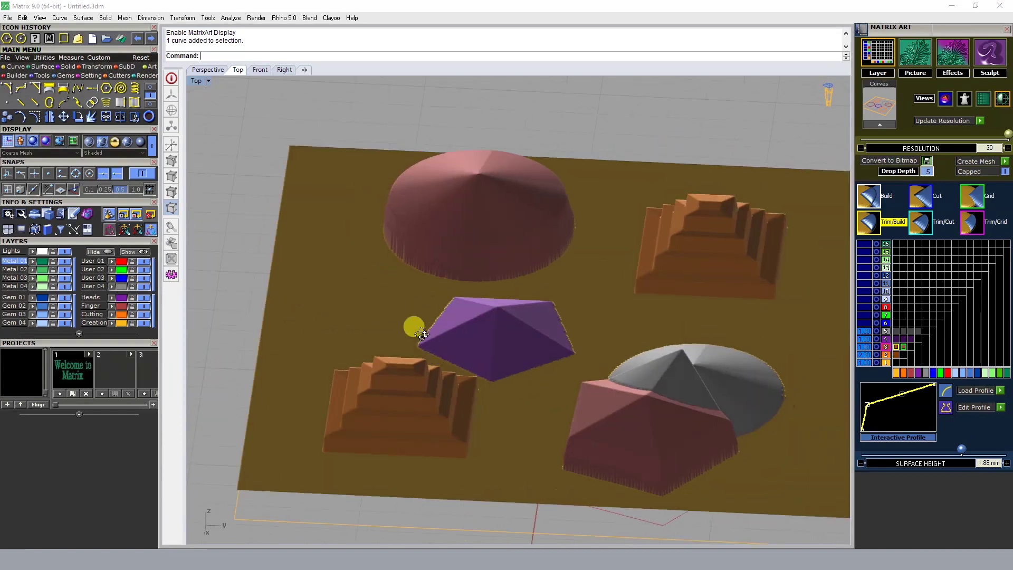
{"action": "left_click", "coordinate": [897, 349]}
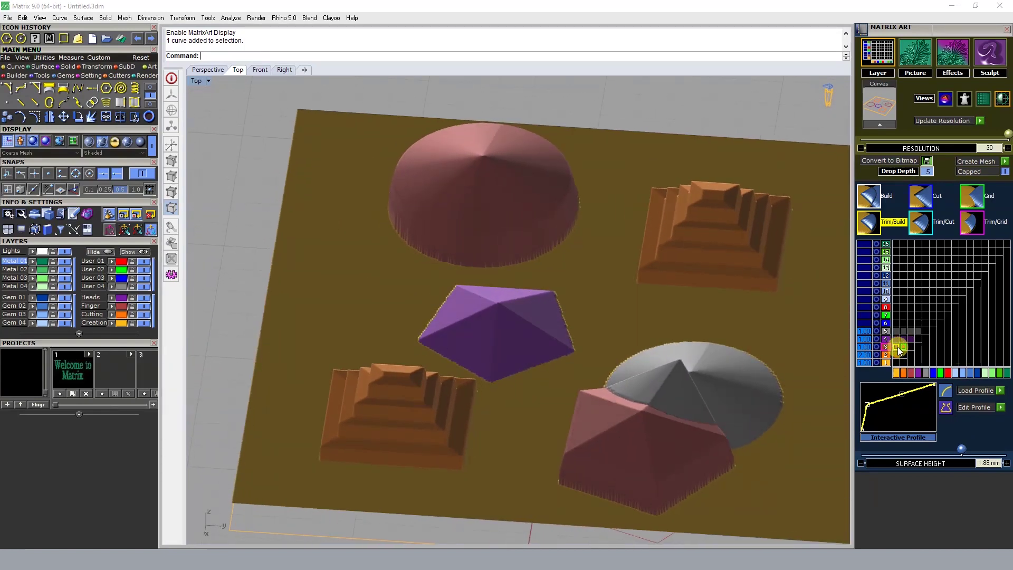
{"action": "left_click", "coordinate": [896, 348]}
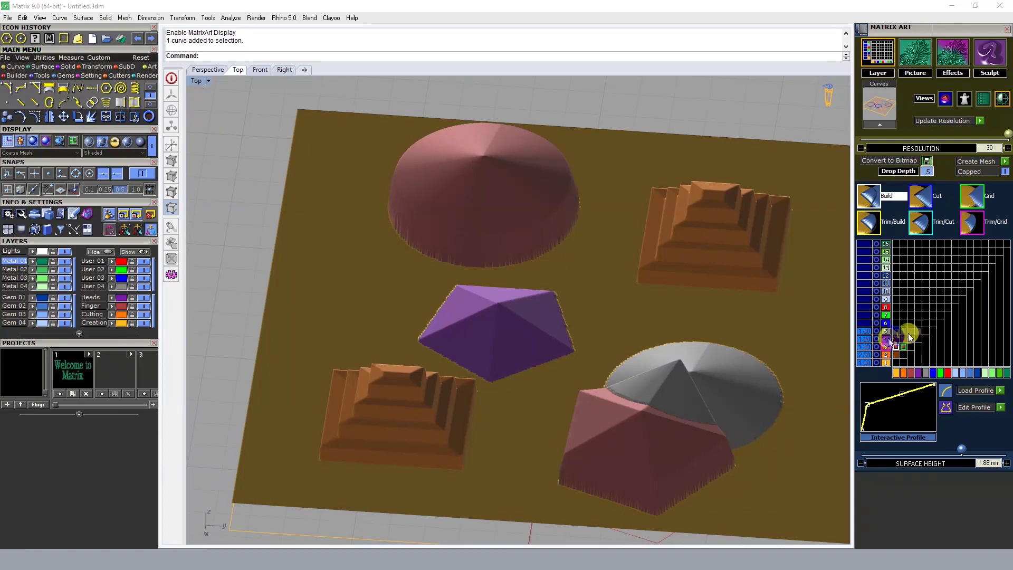
Clear the purple pentagon's layer cells so its relief disappears.
{"action": "scroll", "coordinate": [595, 324], "scroll_direction": "down", "scroll_amount": 4}
{"action": "scroll", "coordinate": [733, 359], "scroll_direction": "up", "scroll_amount": 4}
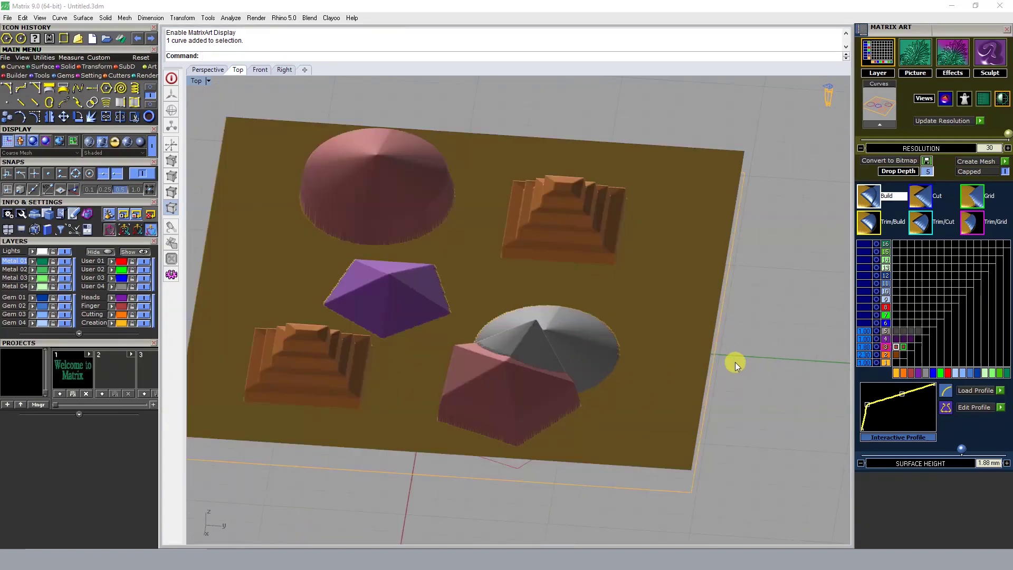
{"action": "scroll", "coordinate": [654, 359], "scroll_direction": "down", "scroll_amount": 1}
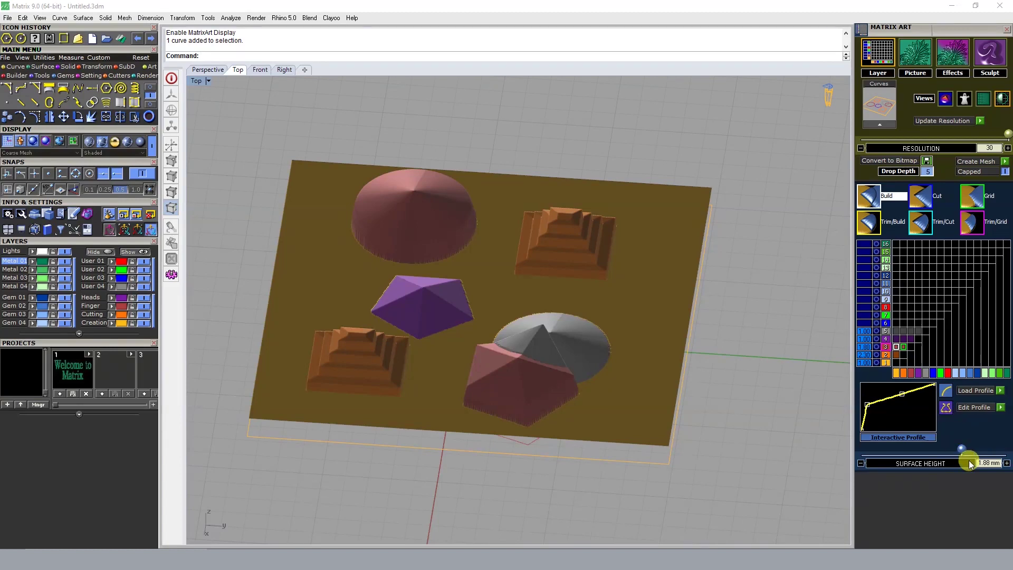
{"action": "mouse_move", "coordinate": [888, 341]}
{"action": "left_mouse_down"}
{"action": "mouse_move", "coordinate": [900, 342]}
{"action": "mouse_move", "coordinate": [878, 343]}
{"action": "left_mouse_up"}
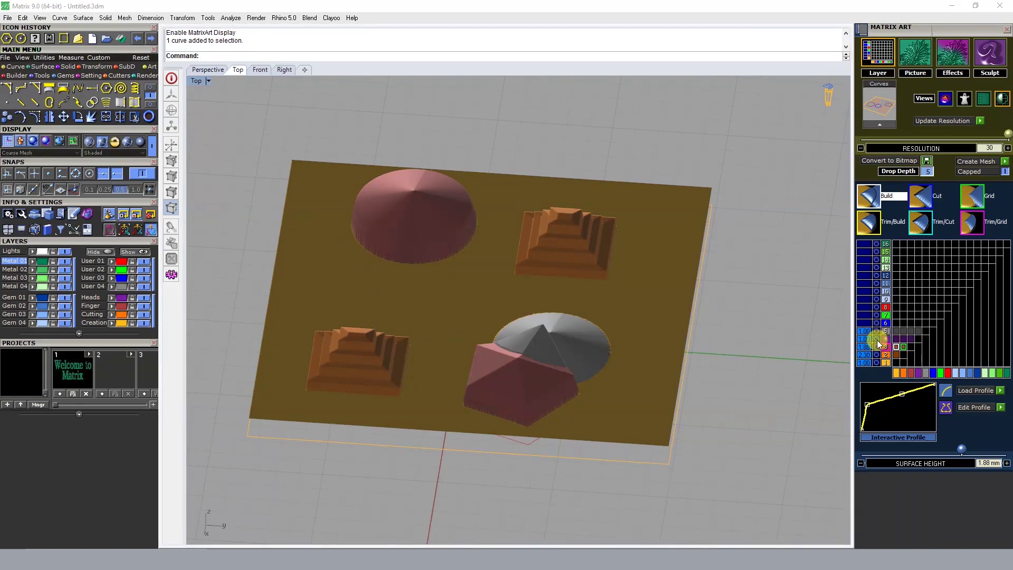
{"action": "right_click_drag", "start_coordinate": [281, 222], "coordinate": [593, 309]}
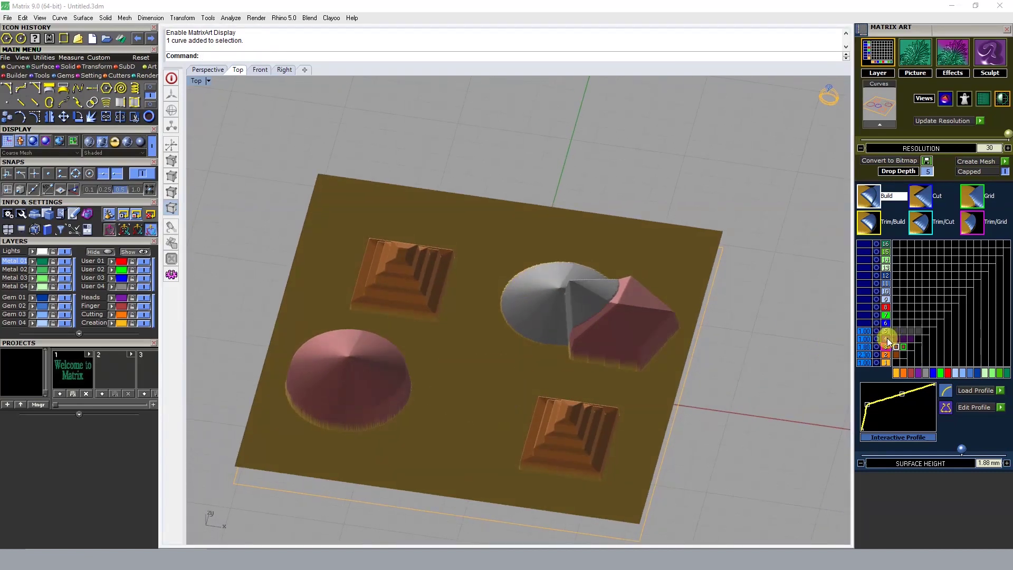
Pick the 1 mm straight-profile layer in Build mode and select the pentagon outline.
{"action": "left_click", "coordinate": [900, 339]}
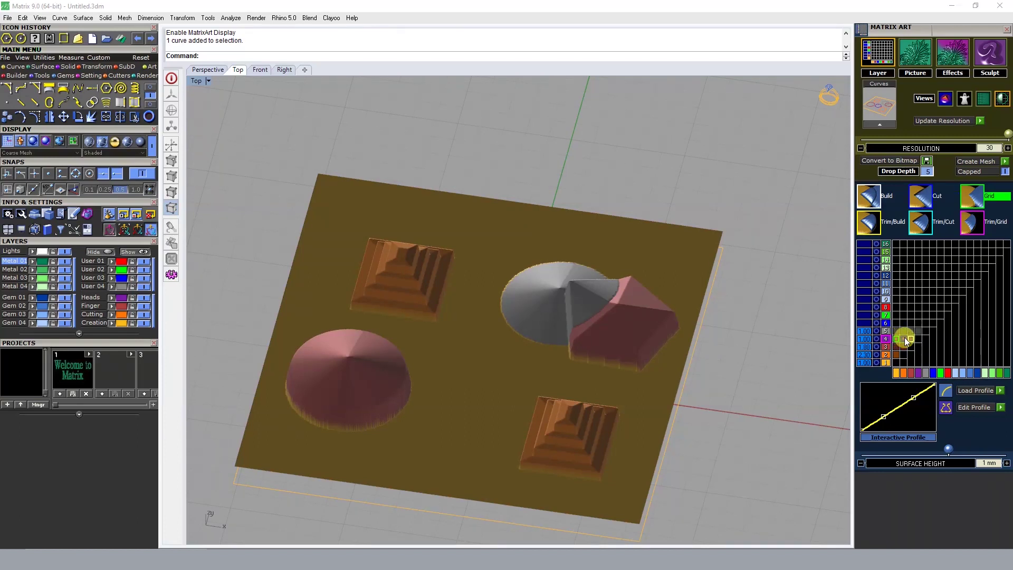
{"action": "left_click", "coordinate": [897, 339]}
{"action": "left_click", "coordinate": [898, 341]}
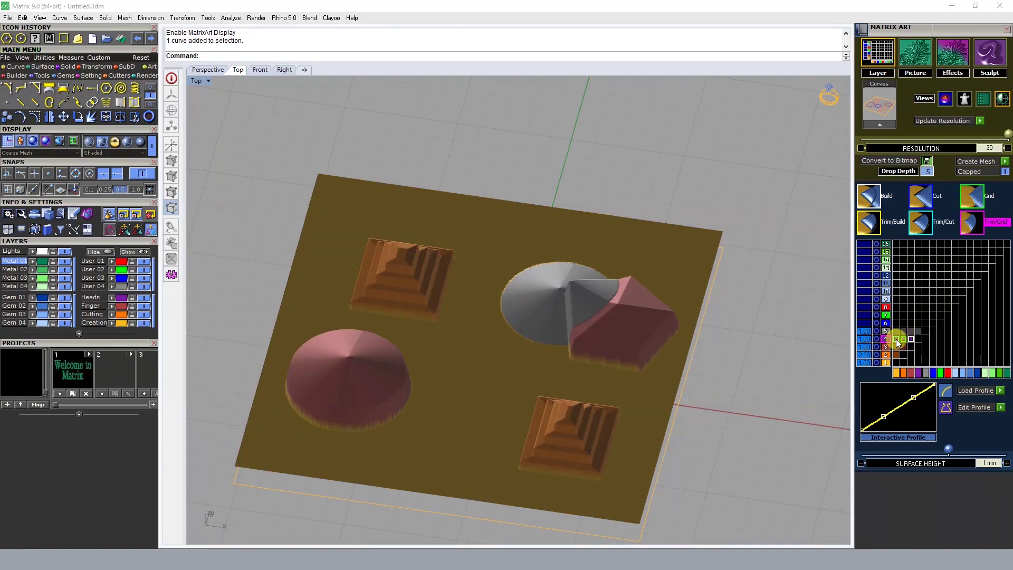
{"action": "left_click", "coordinate": [897, 341]}
{"action": "mouse_move", "coordinate": [550, 351]}
{"action": "right_mouse_down"}
{"action": "mouse_move", "coordinate": [470, 274]}
{"action": "mouse_move", "coordinate": [489, 227]}
{"action": "right_mouse_up"}
{"action": "left_click", "coordinate": [494, 299]}
{"action": "mouse_move", "coordinate": [494, 299]}
{"action": "right_mouse_down"}
{"action": "mouse_move", "coordinate": [554, 294]}
{"action": "mouse_move", "coordinate": [551, 340]}
{"action": "right_mouse_up"}
{"action": "left_click", "coordinate": [914, 341]}
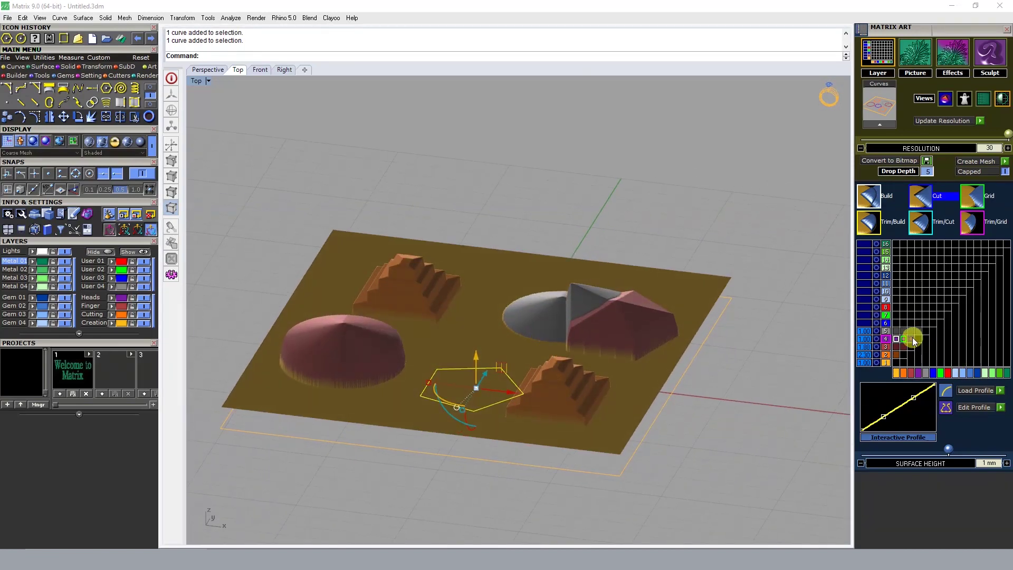
Assign the pentagon to the 1 mm layer cell after checking the 1.88 mm layer.
{"action": "left_click", "coordinate": [897, 341]}
{"action": "left_click", "coordinate": [897, 337]}
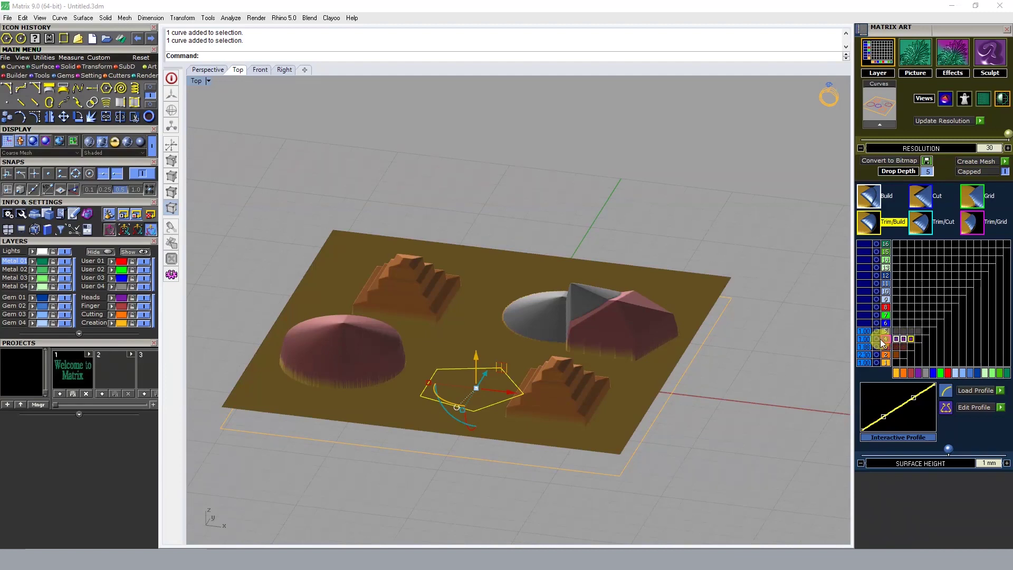
{"action": "left_click", "coordinate": [888, 347]}
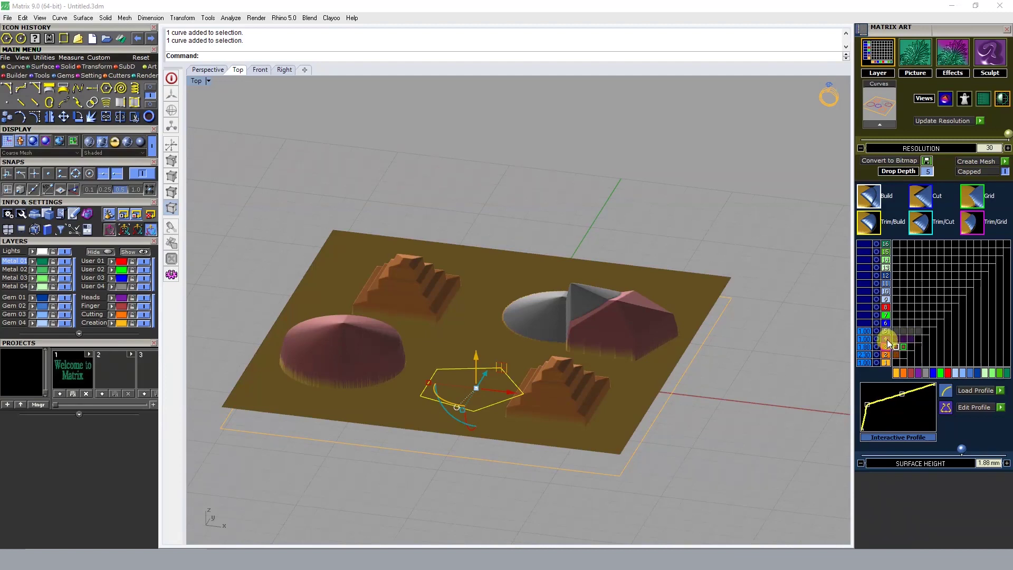
{"action": "left_click", "coordinate": [888, 339]}
Bend the 1 mm layer's height profile and cycle the pentagon to Trim/Build.
{"action": "mouse_move", "coordinate": [882, 413]}
{"action": "left_mouse_down"}
{"action": "mouse_move", "coordinate": [878, 401]}
{"action": "mouse_move", "coordinate": [911, 392]}
{"action": "left_mouse_up"}
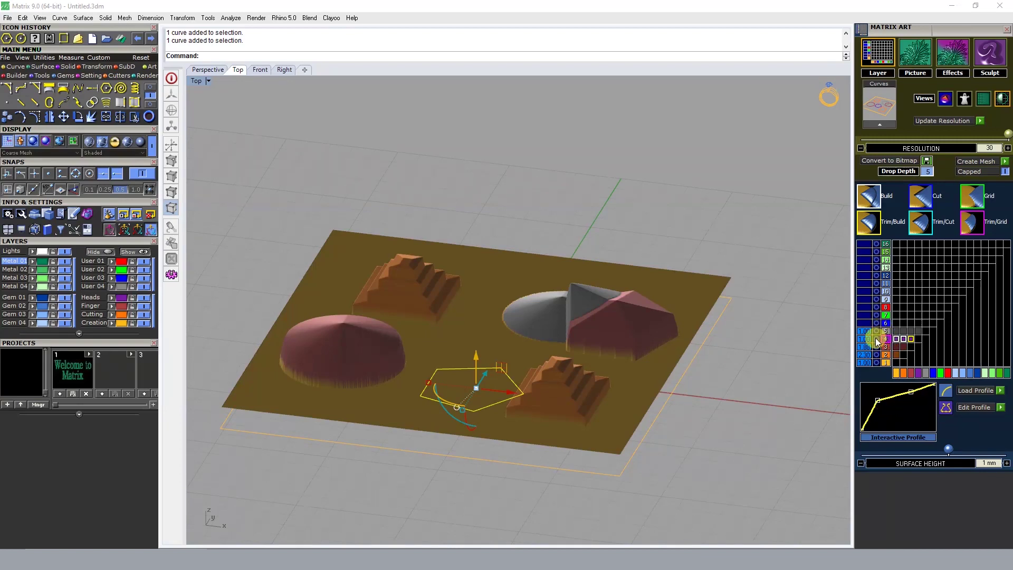
{"action": "left_click", "coordinate": [904, 339]}
{"action": "left_click", "coordinate": [897, 340]}
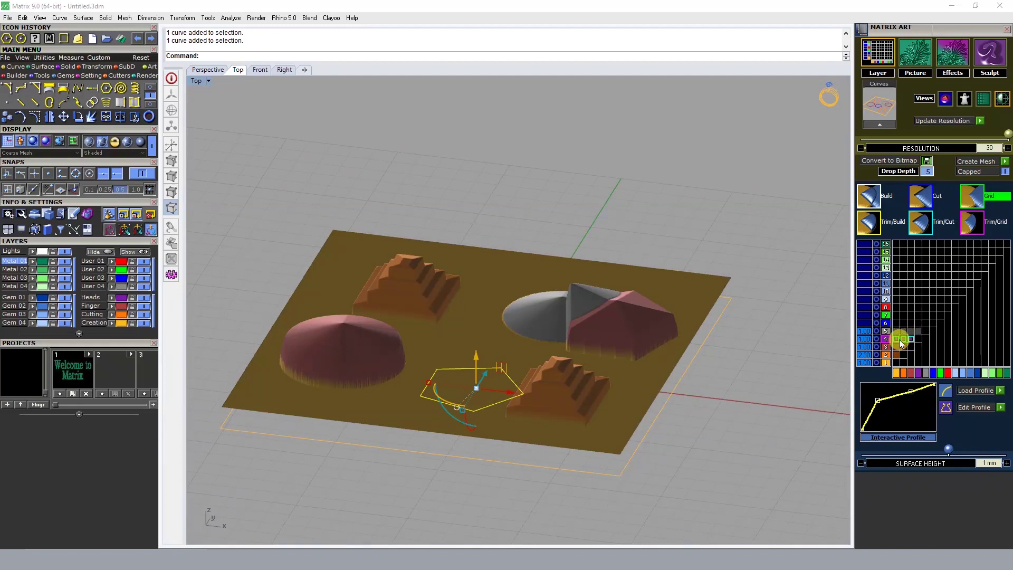
{"action": "left_click", "coordinate": [900, 341]}
Raise then lower Interactive Profile points to give the pentagon a rim with a recessed top.
{"action": "left_click", "coordinate": [911, 339]}
{"action": "right_click_drag", "start_coordinate": [540, 338], "coordinate": [466, 417]}
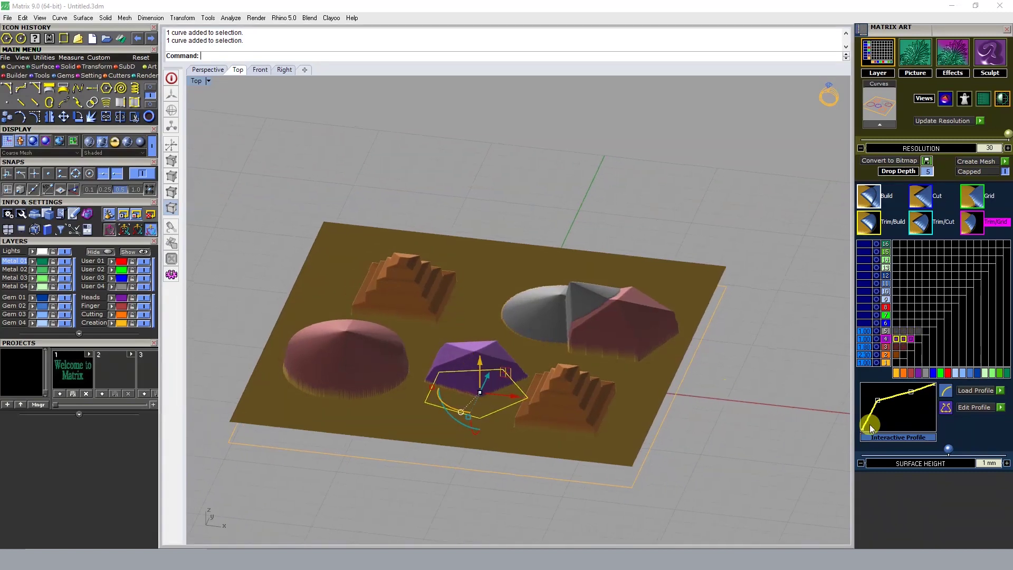
{"action": "left_click_drag", "start_coordinate": [888, 409], "coordinate": [886, 399]}
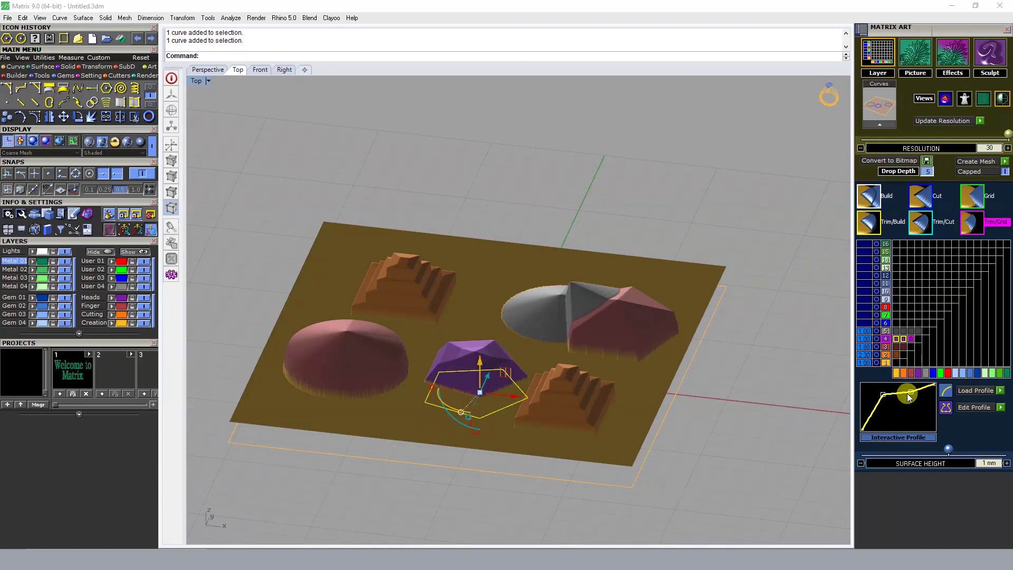
{"action": "left_click_drag", "start_coordinate": [909, 398], "coordinate": [911, 400]}
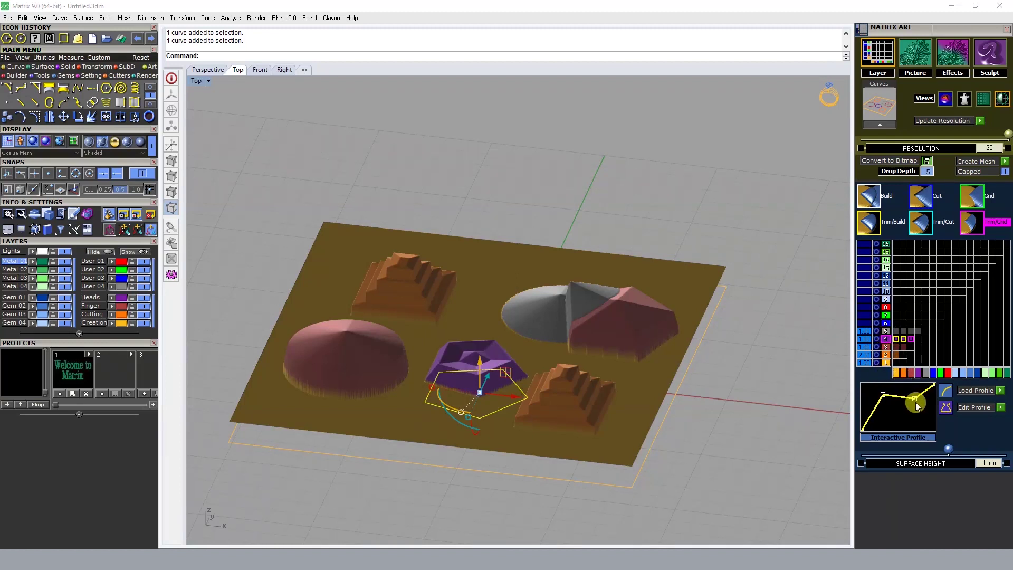
Cycle the pentagon through Cut, Grid and Trim modes, ending on Build for the stepped relief.
{"action": "left_click", "coordinate": [898, 340]}
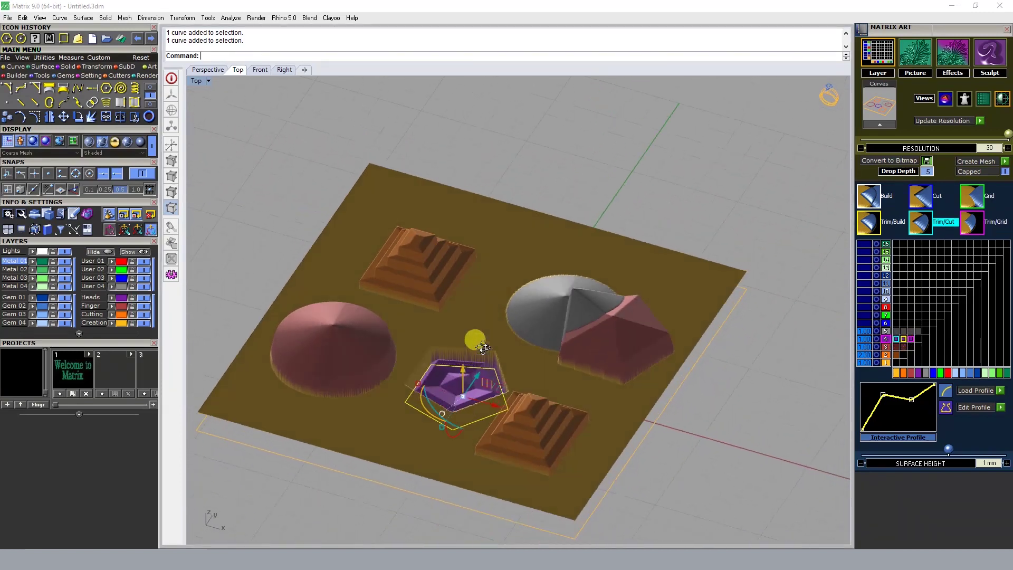
{"action": "left_click", "coordinate": [900, 341]}
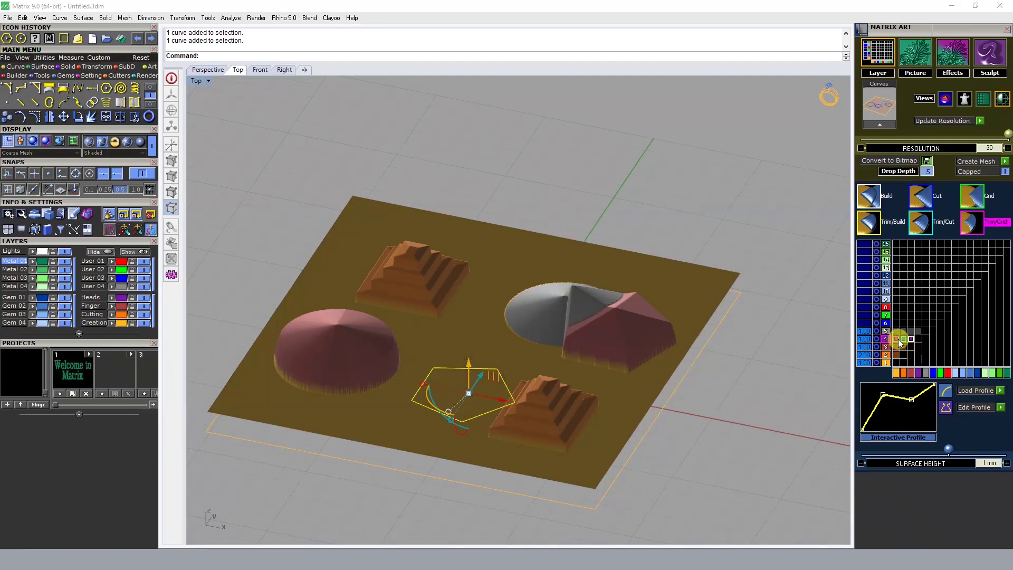
{"action": "left_click", "coordinate": [900, 342]}
{"action": "left_click", "coordinate": [899, 342]}
{"action": "left_click", "coordinate": [900, 341]}
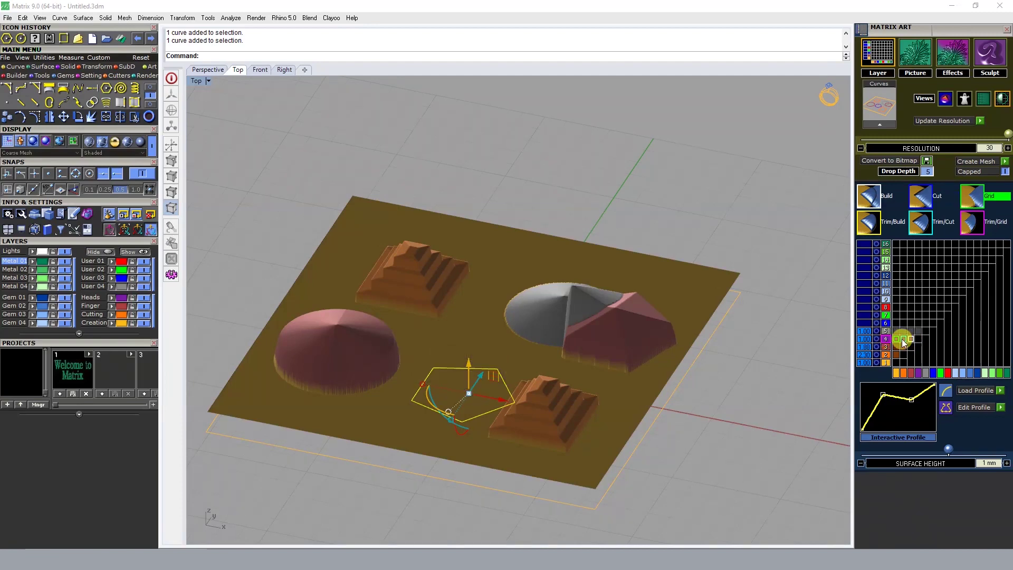
{"action": "left_click", "coordinate": [904, 341]}
{"action": "left_click", "coordinate": [904, 342]}
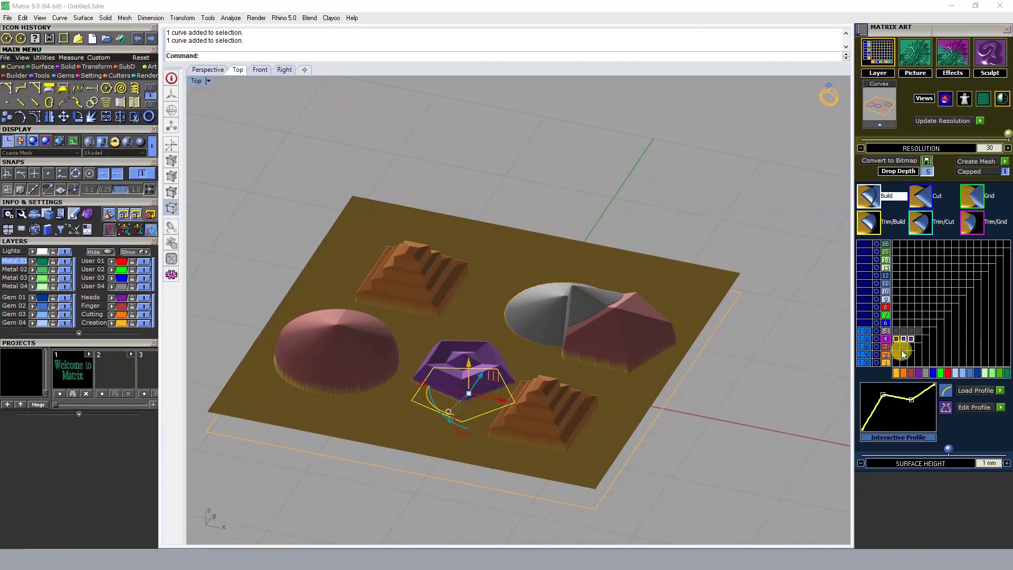
Move the pentagon outline onto the brown pyramid and deselect it.
{"action": "right_click_drag", "start_coordinate": [474, 389], "coordinate": [490, 442]}
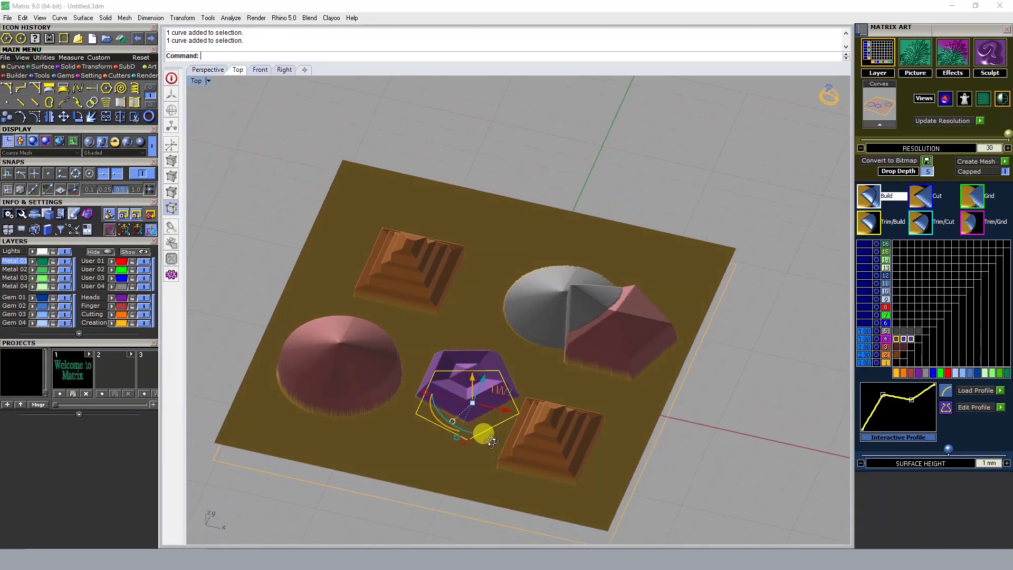
{"action": "left_click_drag", "start_coordinate": [495, 430], "coordinate": [536, 459]}
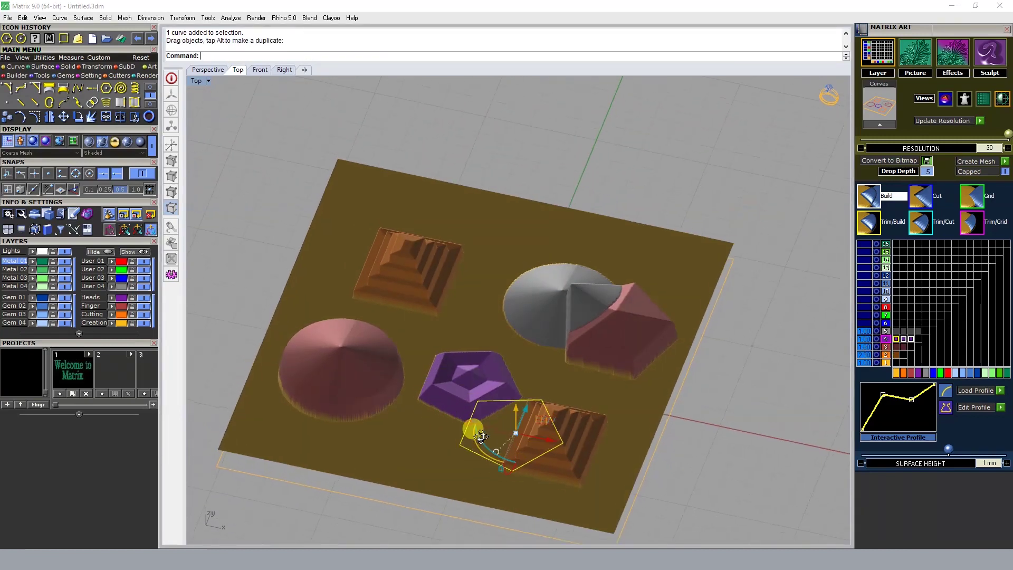
{"action": "right_click_drag", "start_coordinate": [481, 436], "coordinate": [468, 412]}
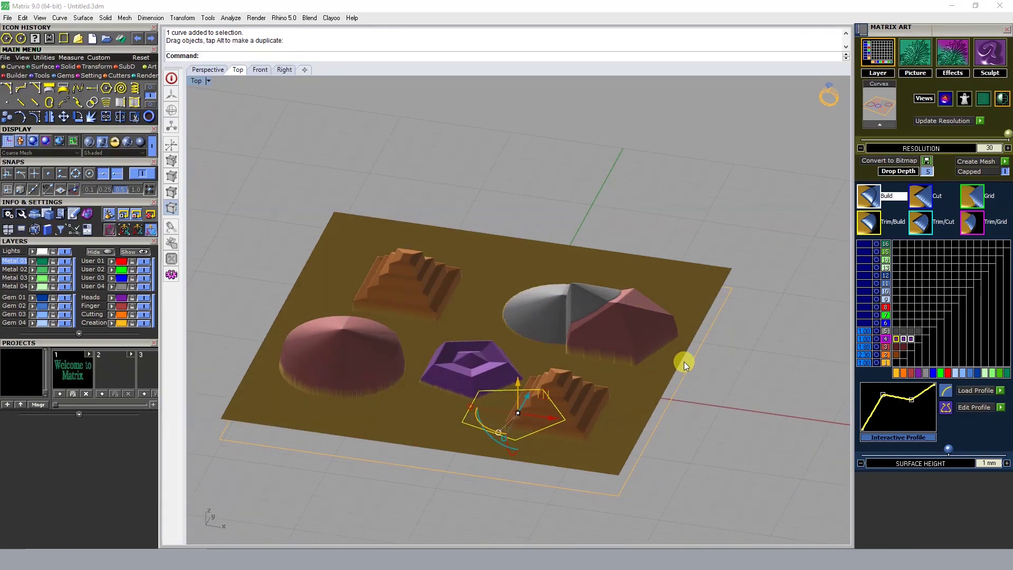
{"action": "left_click", "coordinate": [412, 163]}
Window-select all seven shape outlines and add them as MatrixArt relief curves.
{"action": "scroll", "coordinate": [284, 220], "scroll_direction": "down", "scroll_amount": 3}
{"action": "left_click_drag", "start_coordinate": [192, 197], "coordinate": [677, 460]}
{"action": "scroll", "coordinate": [389, 245], "scroll_direction": "up", "scroll_amount": 2}
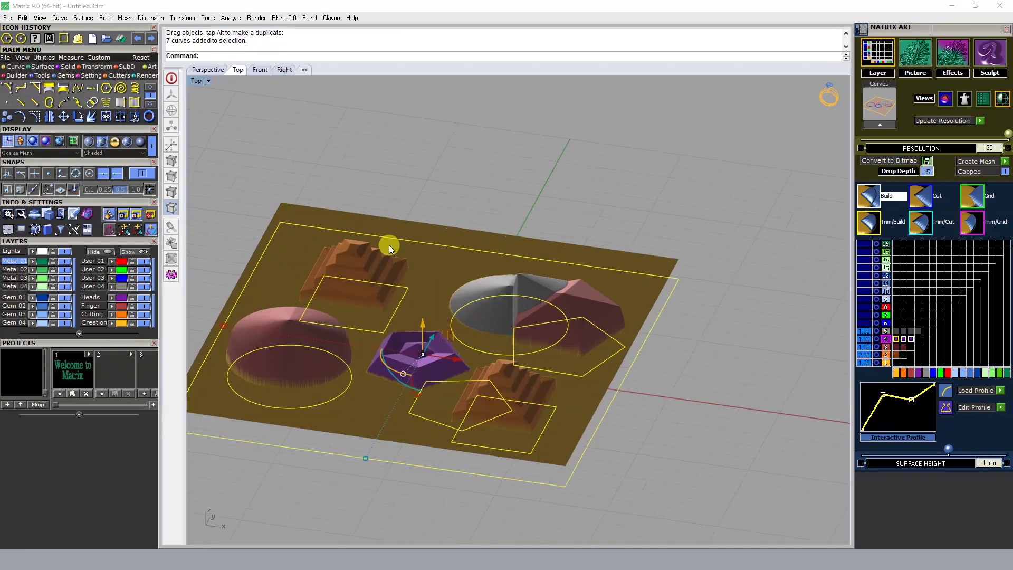
{"action": "left_click", "coordinate": [879, 125]}
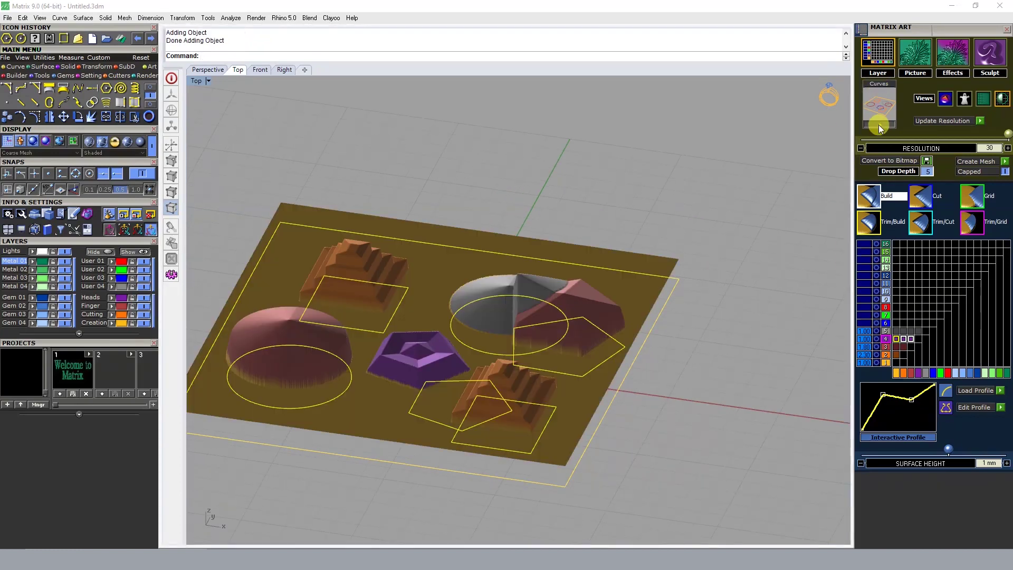
Select the pentagon curve over the lower stepped square and try Cut, Grid and Trim modes.
{"action": "right_click_drag", "start_coordinate": [514, 297], "coordinate": [511, 398]}
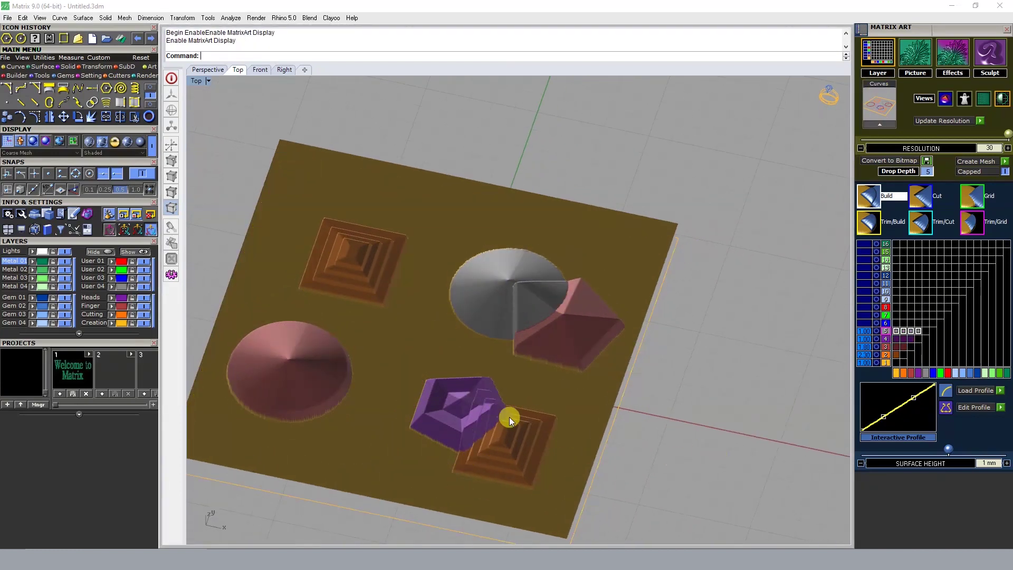
{"action": "left_click", "coordinate": [900, 342]}
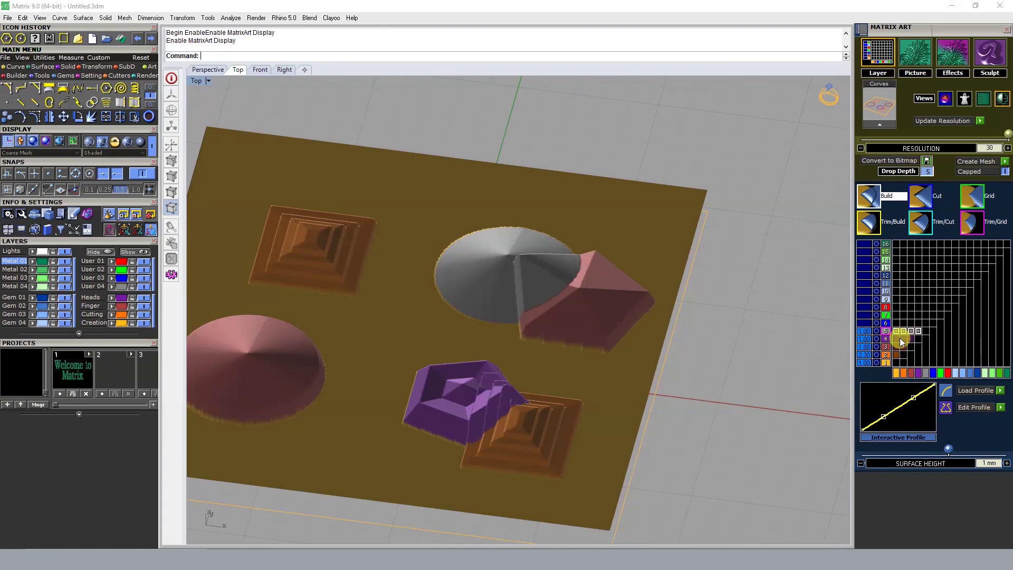
{"action": "left_click", "coordinate": [426, 449]}
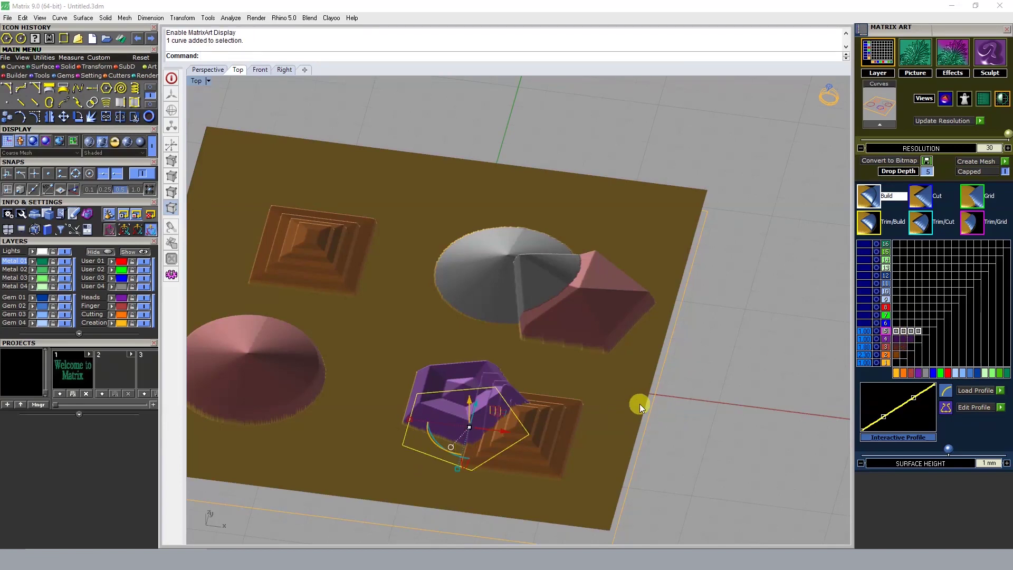
{"action": "left_click", "coordinate": [905, 340]}
{"action": "left_click", "coordinate": [905, 341]}
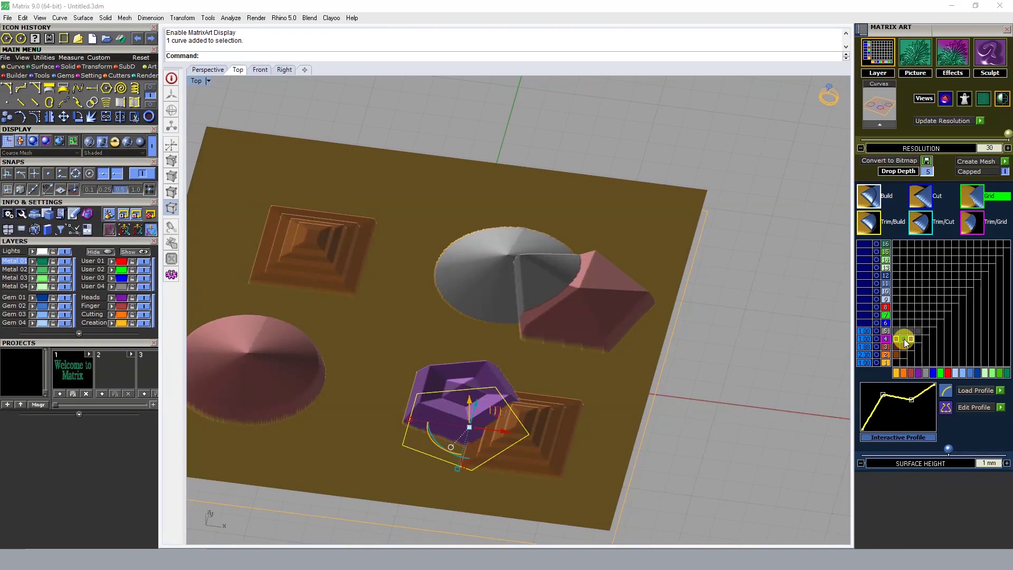
{"action": "left_click", "coordinate": [905, 342]}
{"action": "left_click", "coordinate": [904, 342]}
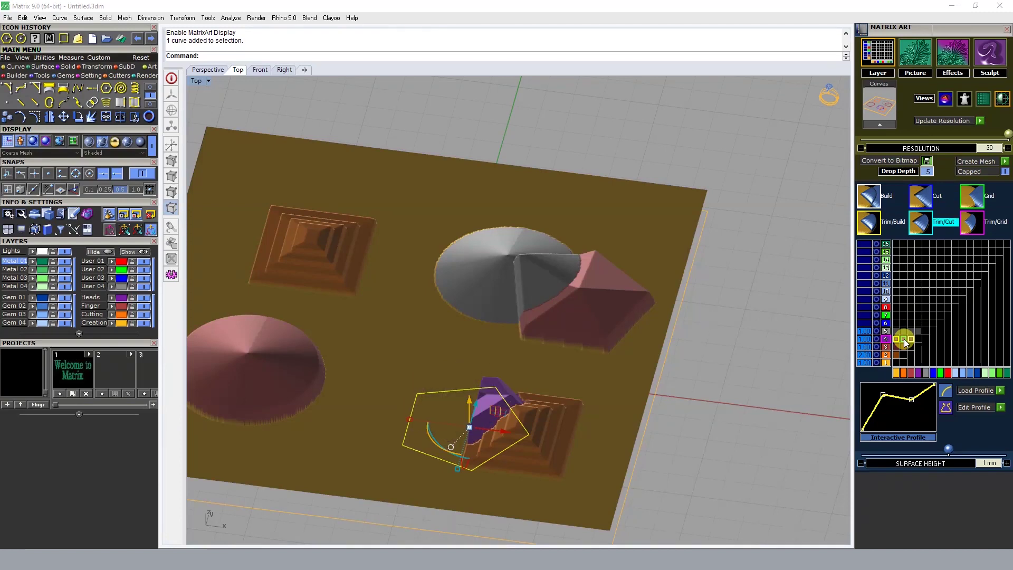
{"action": "left_click", "coordinate": [905, 342]}
Settle the purple pentagon on raised Build mode after further Grid and Trim trials.
{"action": "left_click", "coordinate": [905, 342]}
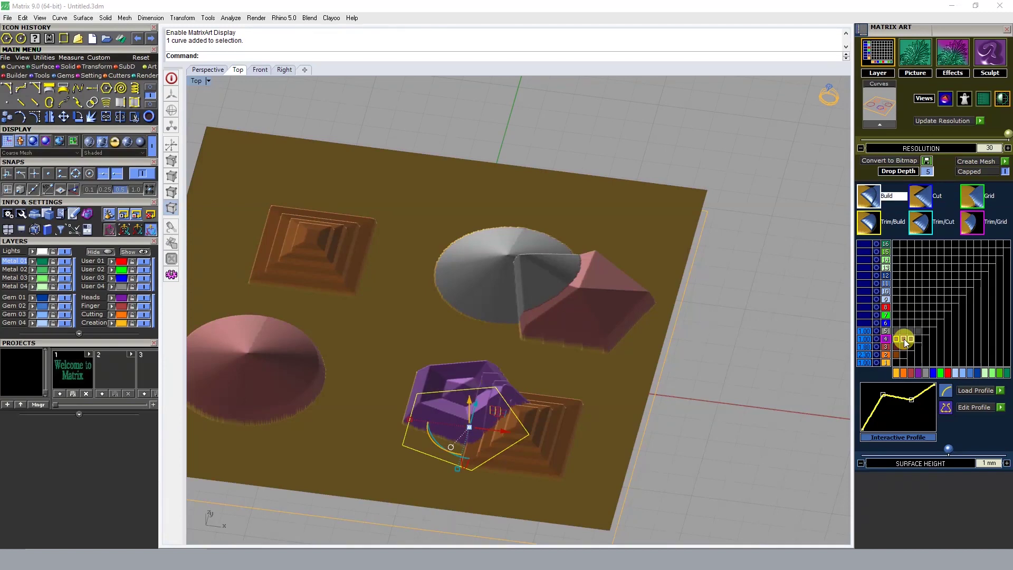
{"action": "left_click", "coordinate": [904, 341]}
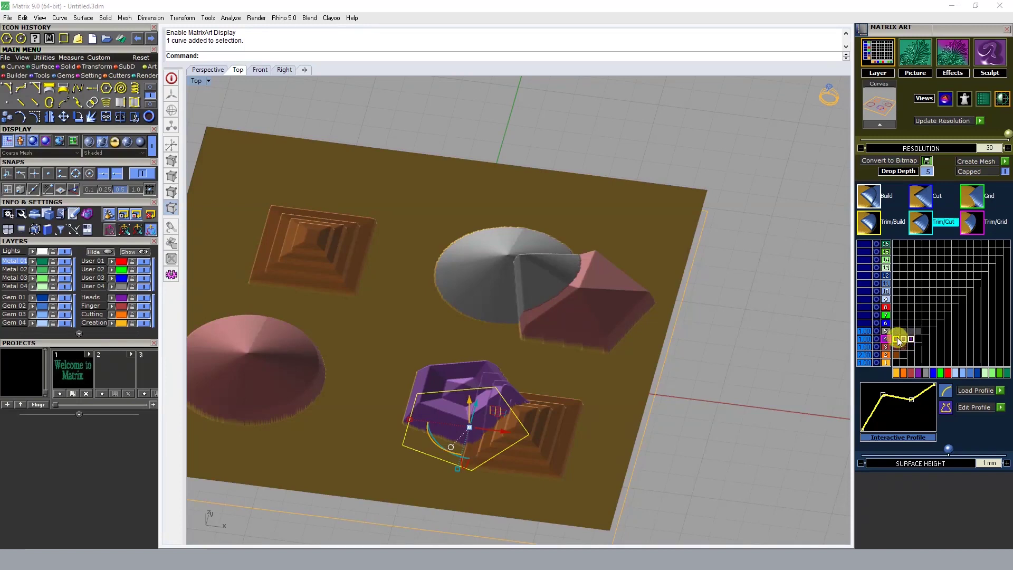
{"action": "left_click", "coordinate": [901, 341]}
{"action": "right_click_drag", "start_coordinate": [362, 369], "coordinate": [362, 353]}
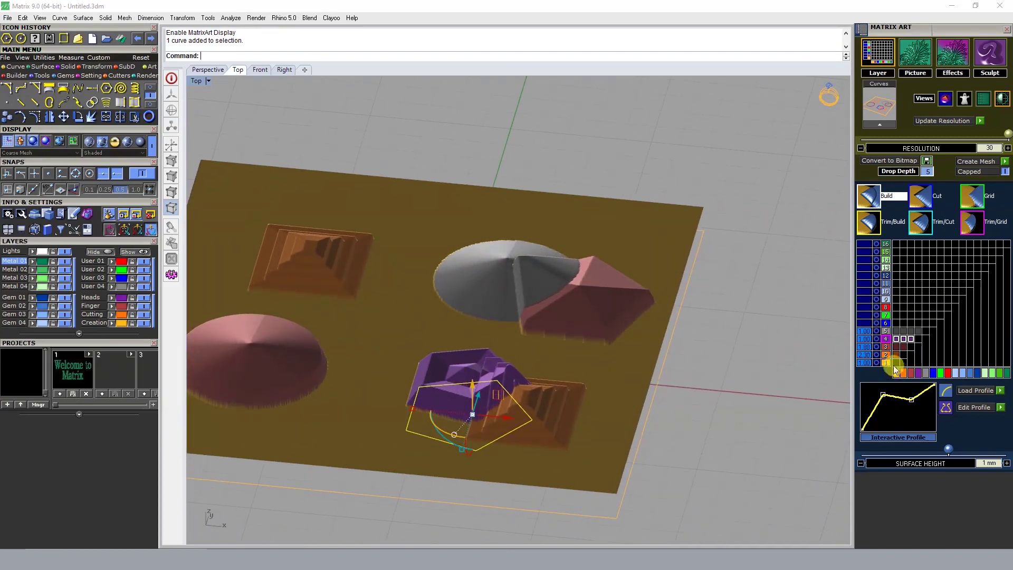
{"action": "left_click", "coordinate": [905, 341]}
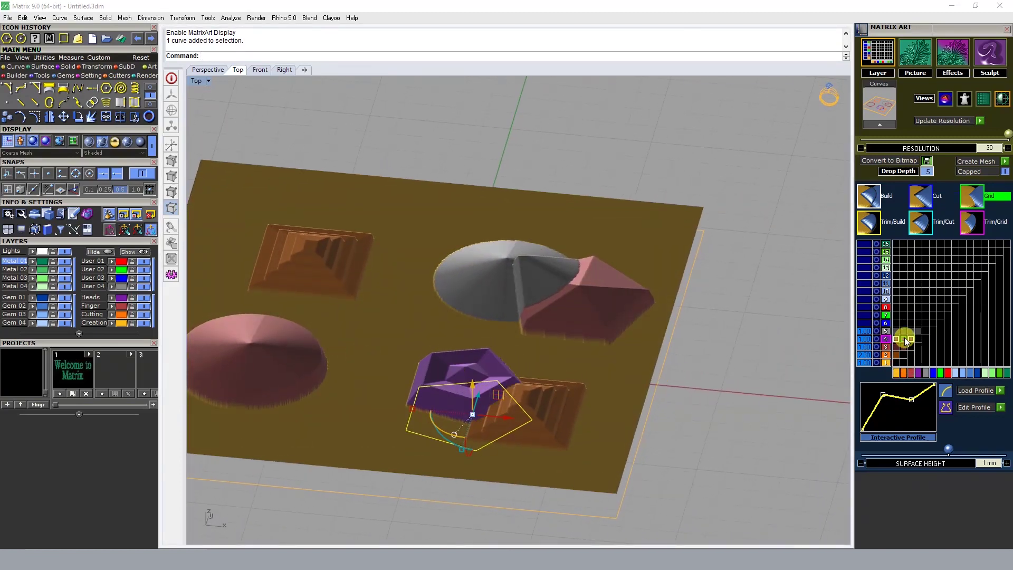
{"action": "left_click", "coordinate": [905, 340]}
{"action": "left_click", "coordinate": [905, 340]}
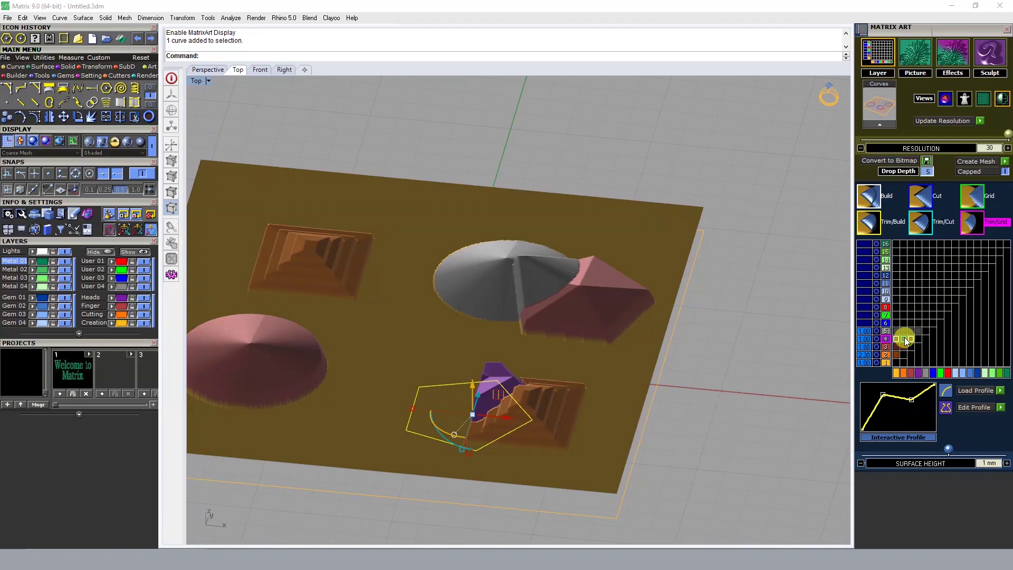
{"action": "left_click", "coordinate": [905, 340]}
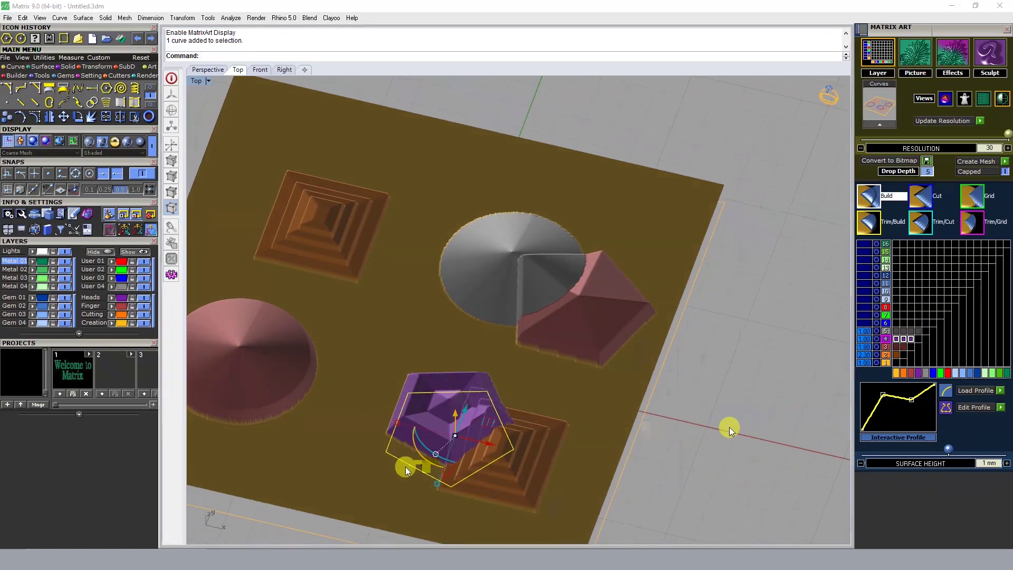
{"action": "scroll", "coordinate": [465, 369], "scroll_direction": "down", "scroll_amount": 3}
{"action": "scroll", "coordinate": [524, 368], "scroll_direction": "up", "scroll_amount": 5}
{"action": "right_click_drag", "start_coordinate": [571, 326], "coordinate": [509, 344]}
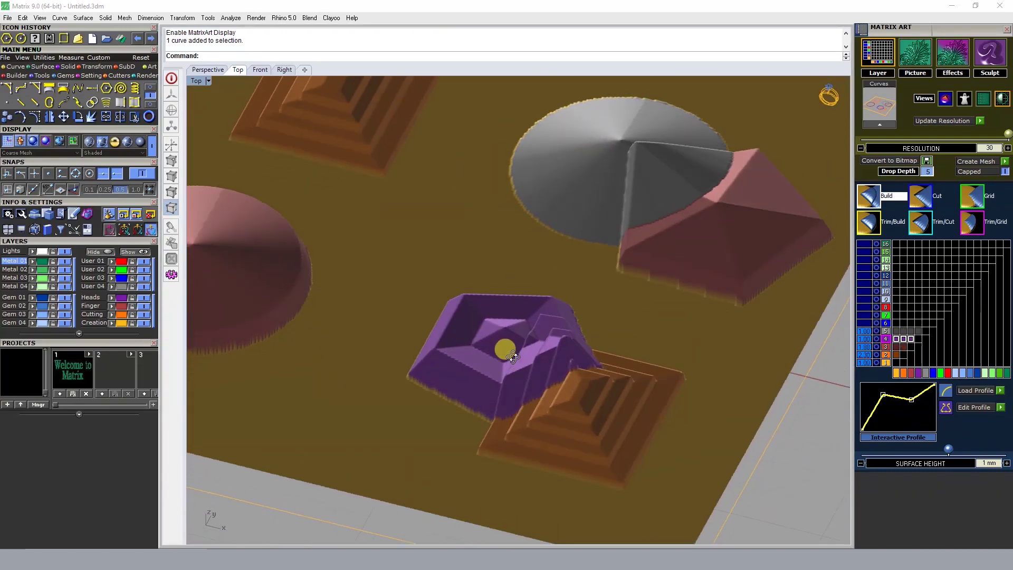
{"action": "scroll", "coordinate": [524, 351], "scroll_direction": "down", "scroll_amount": 3}
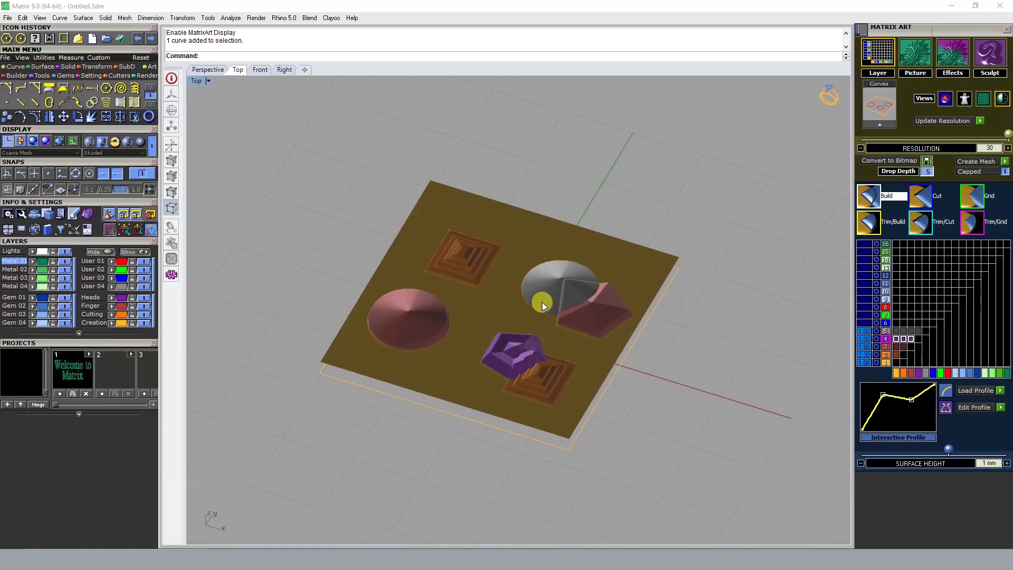
{"action": "mouse_move", "coordinate": [543, 302]}
{"action": "right_mouse_down"}
{"action": "mouse_move", "coordinate": [582, 363]}
{"action": "mouse_move", "coordinate": [582, 332]}
{"action": "right_mouse_up"}
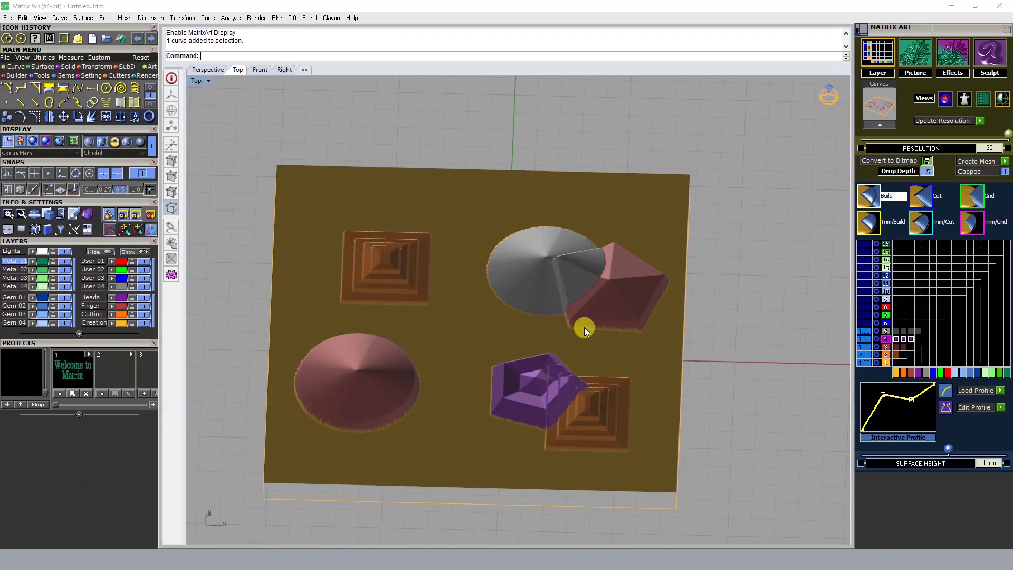
Give the grey circle a straight-profile height row and try it as a cut.
{"action": "right_click_drag", "start_coordinate": [672, 355], "coordinate": [645, 315]}
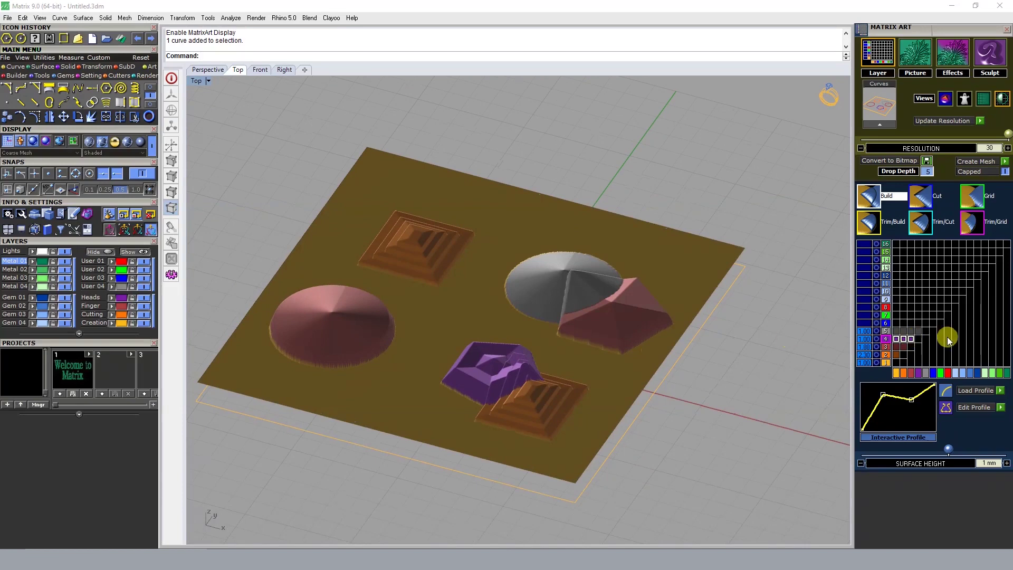
{"action": "left_click", "coordinate": [897, 331]}
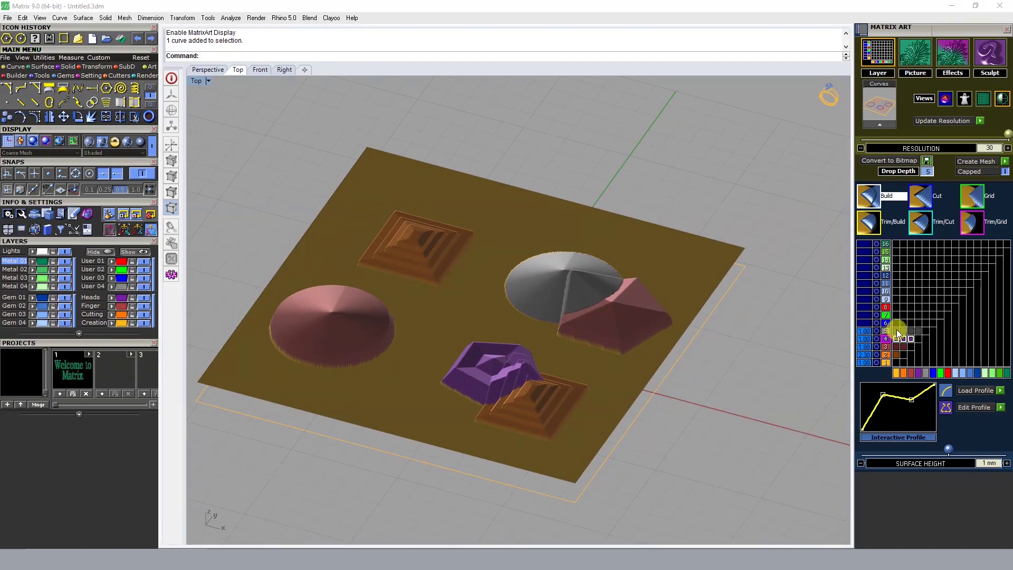
{"action": "left_click", "coordinate": [887, 331]}
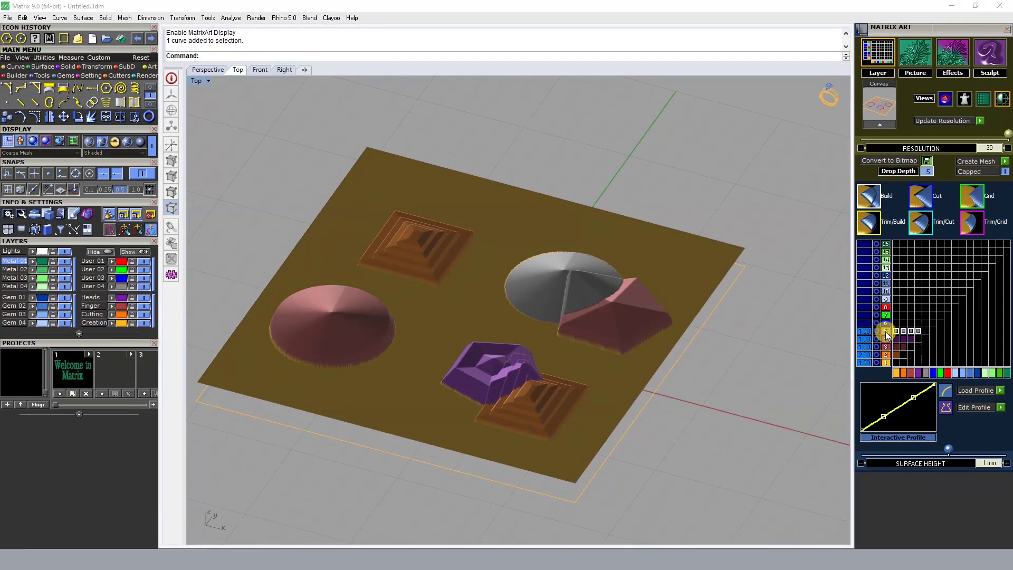
{"action": "left_click", "coordinate": [896, 332]}
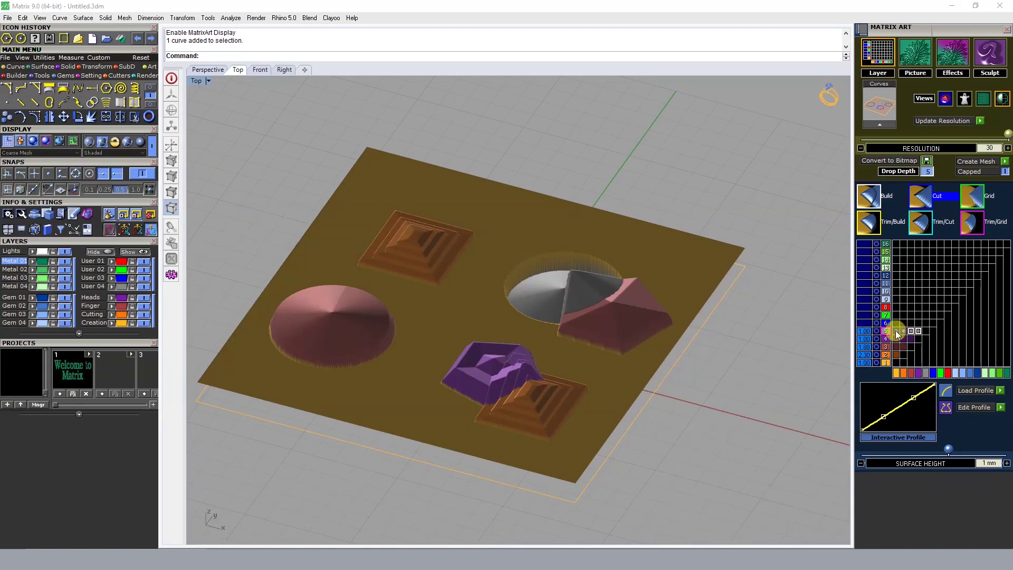
{"action": "left_click", "coordinate": [904, 331]}
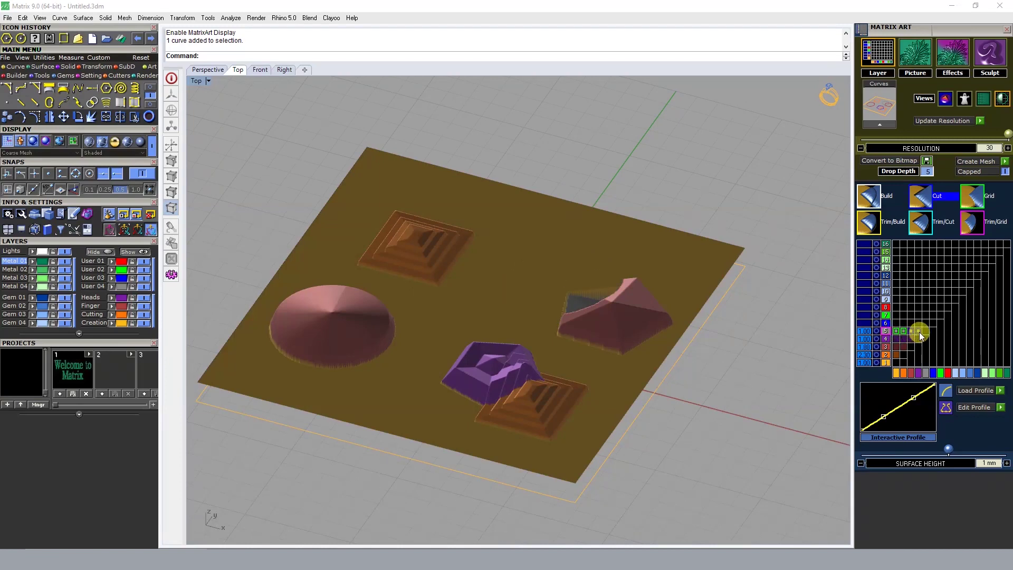
Cycle the grey circle through Grid and Trim/Grid, ending on Trim/Build over the pink pentagon.
{"action": "left_click", "coordinate": [897, 331]}
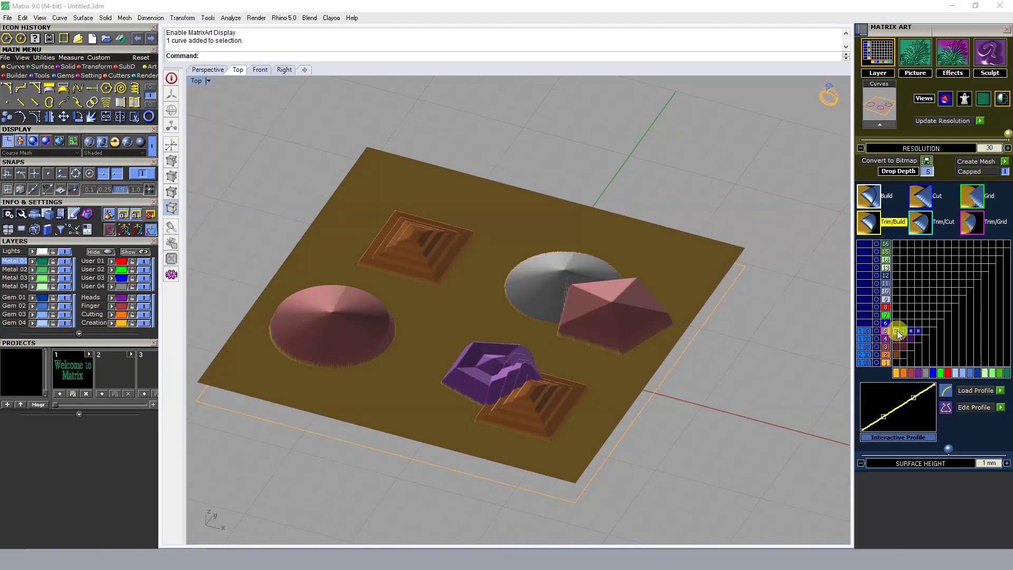
{"action": "left_click", "coordinate": [919, 331]}
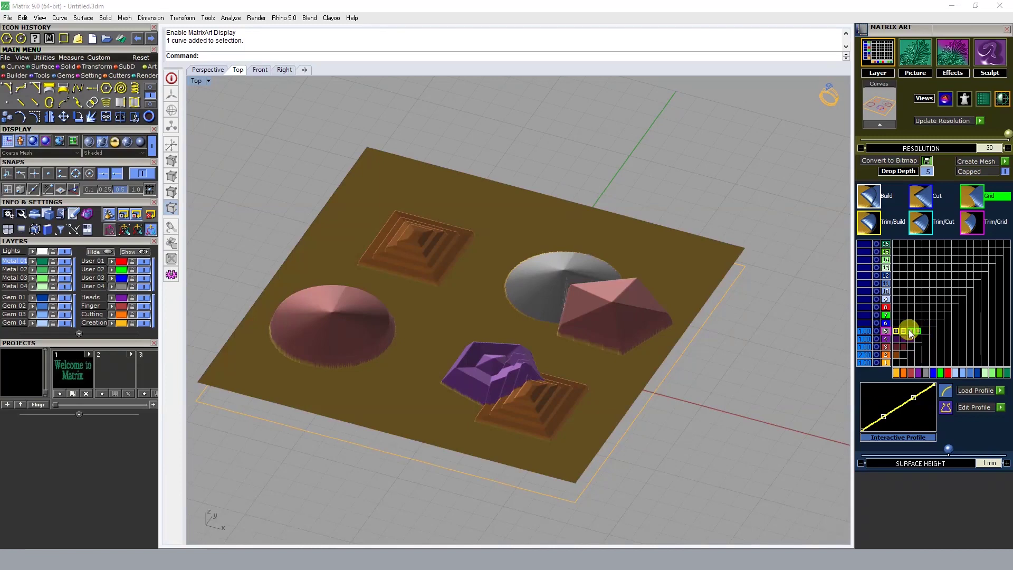
{"action": "right_click", "coordinate": [904, 331]}
{"action": "right_click", "coordinate": [904, 332]}
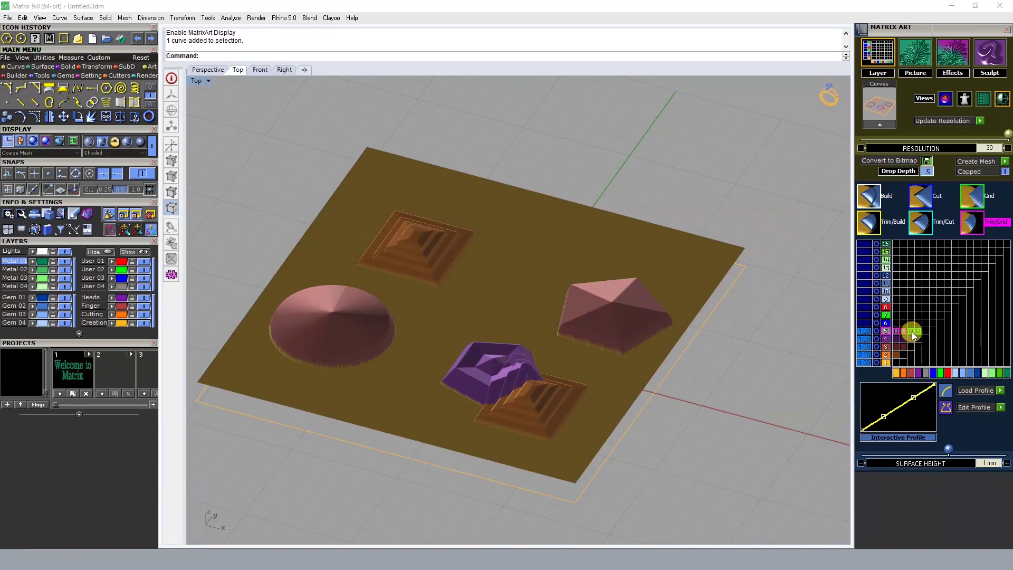
{"action": "right_click", "coordinate": [919, 332]}
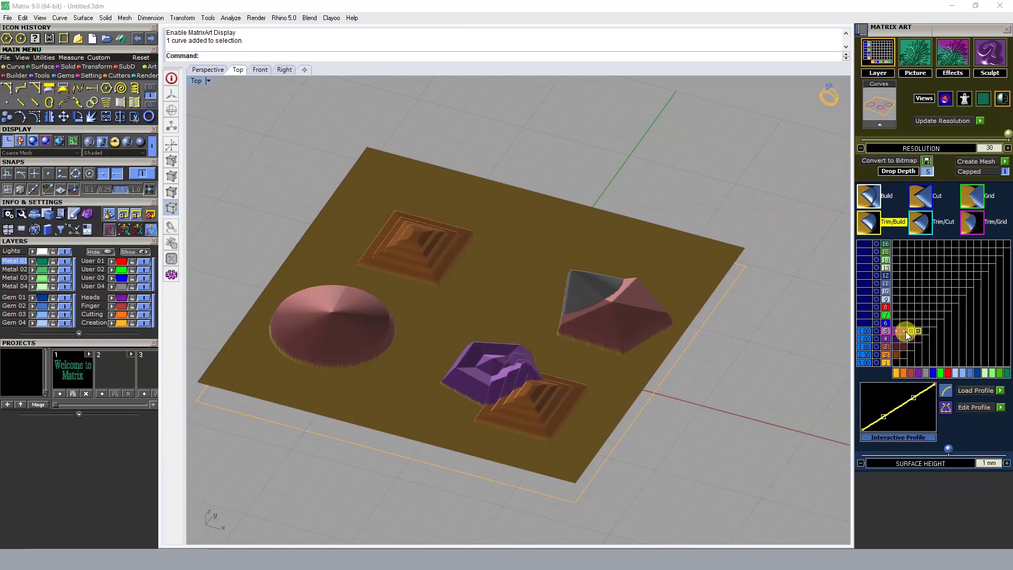
{"action": "mouse_move", "coordinate": [670, 293]}
{"action": "right_mouse_down"}
{"action": "mouse_move", "coordinate": [671, 351]}
{"action": "mouse_move", "coordinate": [747, 256]}
{"action": "mouse_move", "coordinate": [695, 276]}
{"action": "mouse_move", "coordinate": [680, 307]}
{"action": "right_mouse_up"}
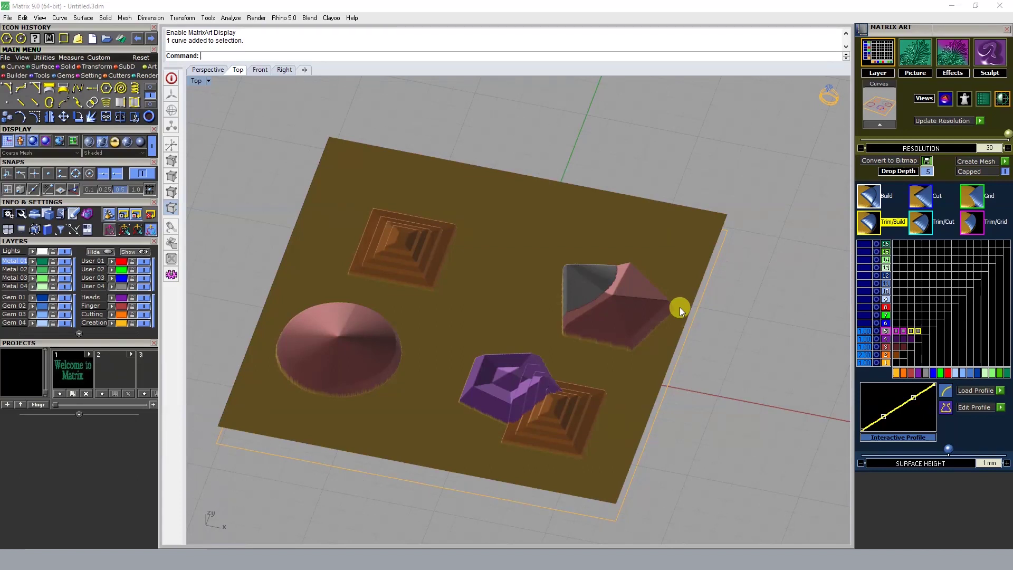
Tilt the plate view slightly to a new angle.
{"action": "right_click_drag", "start_coordinate": [680, 308], "coordinate": [486, 378]}
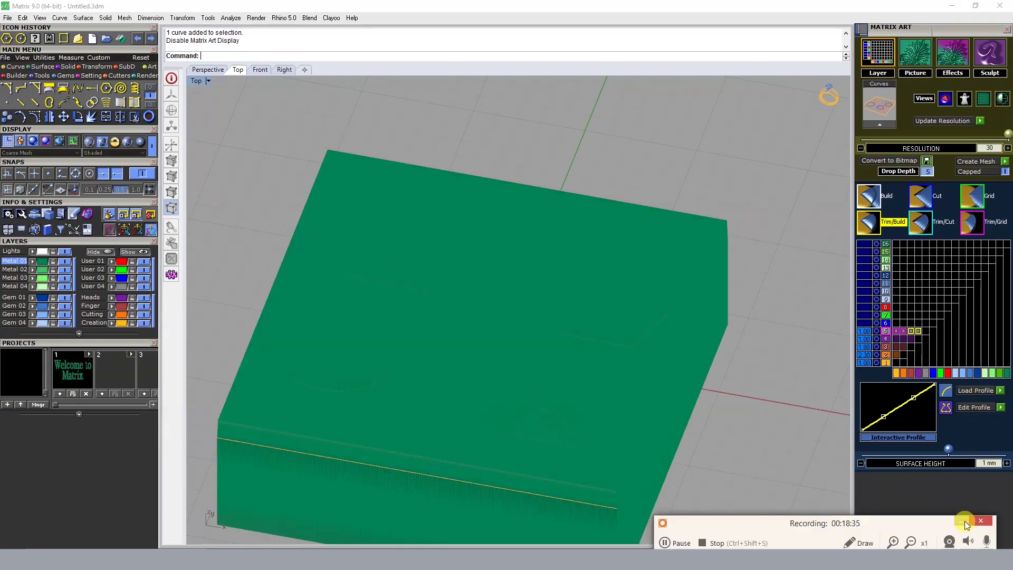
Rotate the green block and open the Top viewport's display mode menu.
{"action": "mouse_move", "coordinate": [471, 302]}
{"action": "right_mouse_down"}
{"action": "mouse_move", "coordinate": [464, 355]}
{"action": "mouse_move", "coordinate": [386, 261]}
{"action": "right_mouse_up"}
{"action": "left_click", "coordinate": [209, 82]}
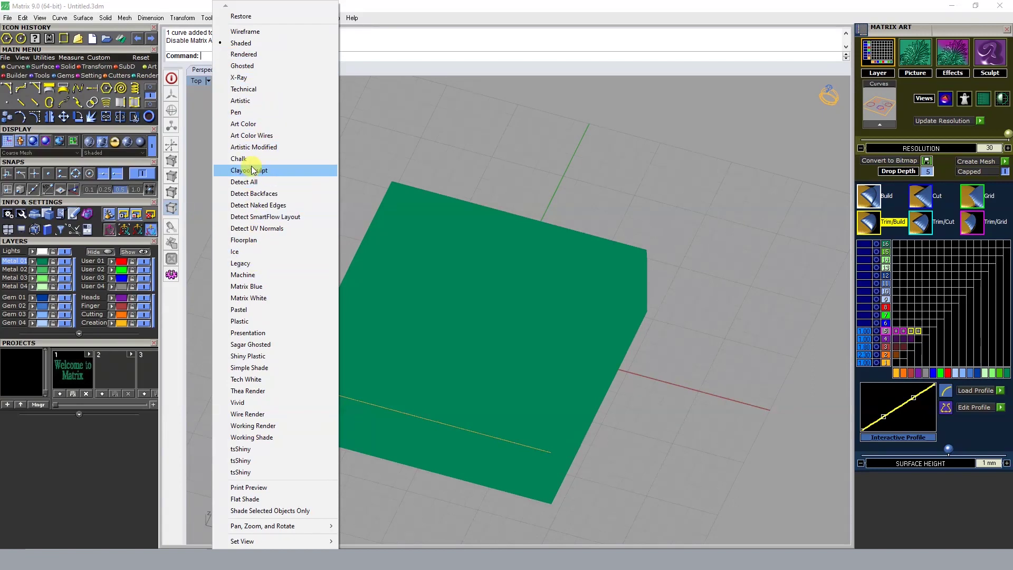
Switch the viewport to Machine display and orbit around the green block.
{"action": "left_click", "coordinate": [258, 274]}
{"action": "right_click_drag", "start_coordinate": [685, 354], "coordinate": [519, 372]}
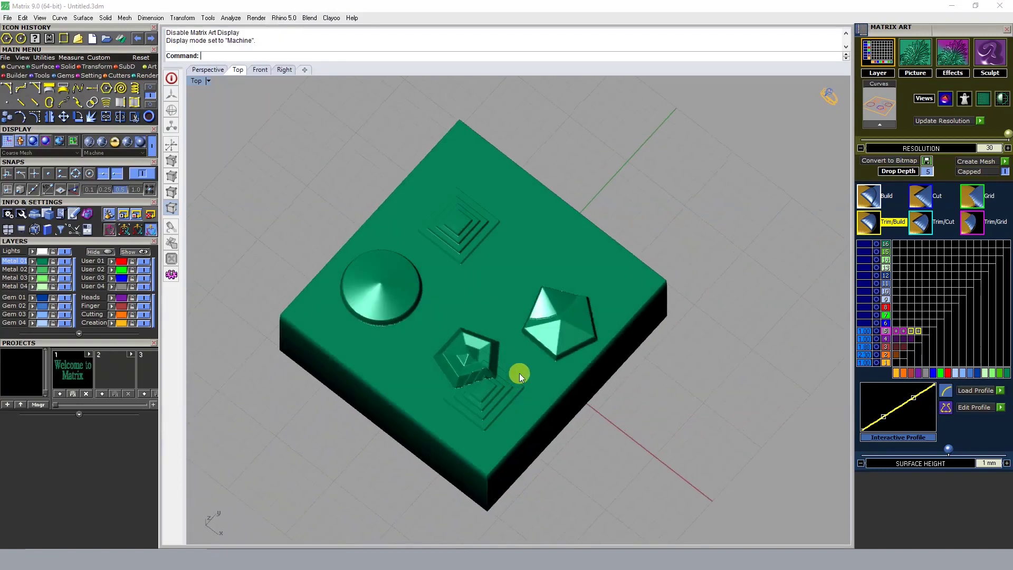
{"action": "scroll", "coordinate": [595, 348], "scroll_direction": "up", "scroll_amount": 5}
{"action": "right_click_drag", "start_coordinate": [595, 348], "coordinate": [369, 292]}
{"action": "scroll", "coordinate": [468, 339], "scroll_direction": "down", "scroll_amount": 5}
{"action": "mouse_move", "coordinate": [467, 339]}
{"action": "right_mouse_down"}
{"action": "mouse_move", "coordinate": [527, 295]}
{"action": "mouse_move", "coordinate": [615, 375]}
{"action": "mouse_move", "coordinate": [281, 373]}
{"action": "right_mouse_up"}
{"action": "scroll", "coordinate": [454, 390], "scroll_direction": "up", "scroll_amount": 5}
{"action": "mouse_move", "coordinate": [457, 390]}
{"action": "right_mouse_down"}
{"action": "mouse_move", "coordinate": [566, 362]}
{"action": "mouse_move", "coordinate": [584, 407]}
{"action": "right_mouse_up"}
Orbit and zoom around the pentagon and stepped square to inspect the relief.
{"action": "scroll", "coordinate": [774, 283], "scroll_direction": "down", "scroll_amount": 5}
{"action": "scroll", "coordinate": [655, 319], "scroll_direction": "up", "scroll_amount": 5}
{"action": "scroll", "coordinate": [654, 319], "scroll_direction": "down", "scroll_amount": 5}
{"action": "mouse_move", "coordinate": [655, 319]}
{"action": "right_mouse_down"}
{"action": "mouse_move", "coordinate": [470, 299]}
{"action": "mouse_move", "coordinate": [471, 267]}
{"action": "mouse_move", "coordinate": [515, 312]}
{"action": "right_mouse_up"}
{"action": "scroll", "coordinate": [547, 351], "scroll_direction": "up", "scroll_amount": 5}
{"action": "mouse_move", "coordinate": [548, 351]}
{"action": "right_mouse_down"}
{"action": "mouse_move", "coordinate": [461, 420]}
{"action": "mouse_move", "coordinate": [436, 470]}
{"action": "mouse_move", "coordinate": [476, 357]}
{"action": "mouse_move", "coordinate": [545, 430]}
{"action": "mouse_move", "coordinate": [389, 351]}
{"action": "mouse_move", "coordinate": [412, 378]}
{"action": "right_mouse_up"}
{"action": "scroll", "coordinate": [476, 357], "scroll_direction": "down", "scroll_amount": 5}
{"action": "scroll", "coordinate": [474, 374], "scroll_direction": "up", "scroll_amount": 3}
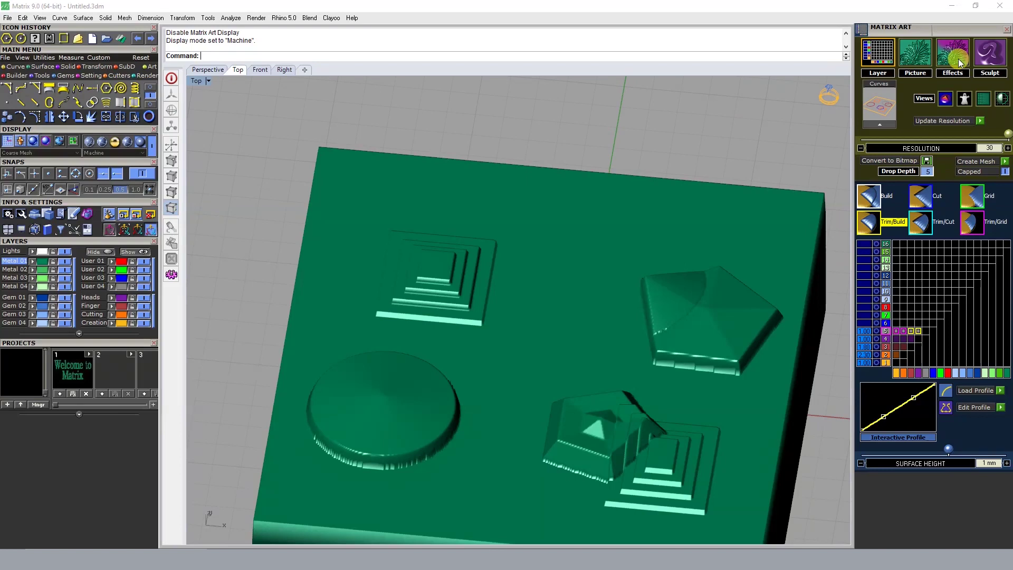
{"action": "scroll", "coordinate": [549, 285], "scroll_direction": "down", "scroll_amount": 5}
{"action": "mouse_move", "coordinate": [544, 322]}
{"action": "right_mouse_down"}
{"action": "mouse_move", "coordinate": [572, 477]}
{"action": "mouse_move", "coordinate": [561, 351]}
{"action": "right_mouse_up"}
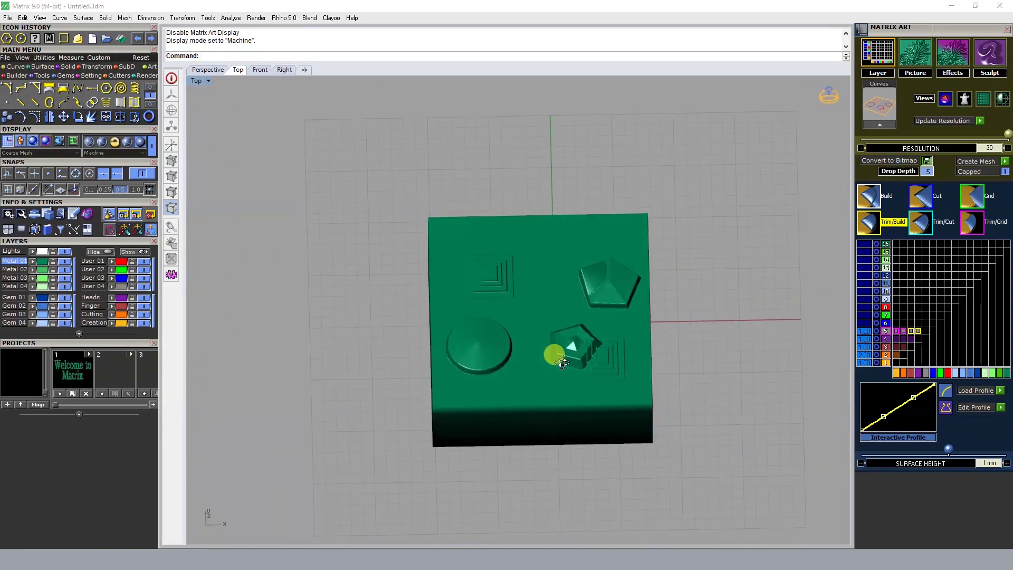